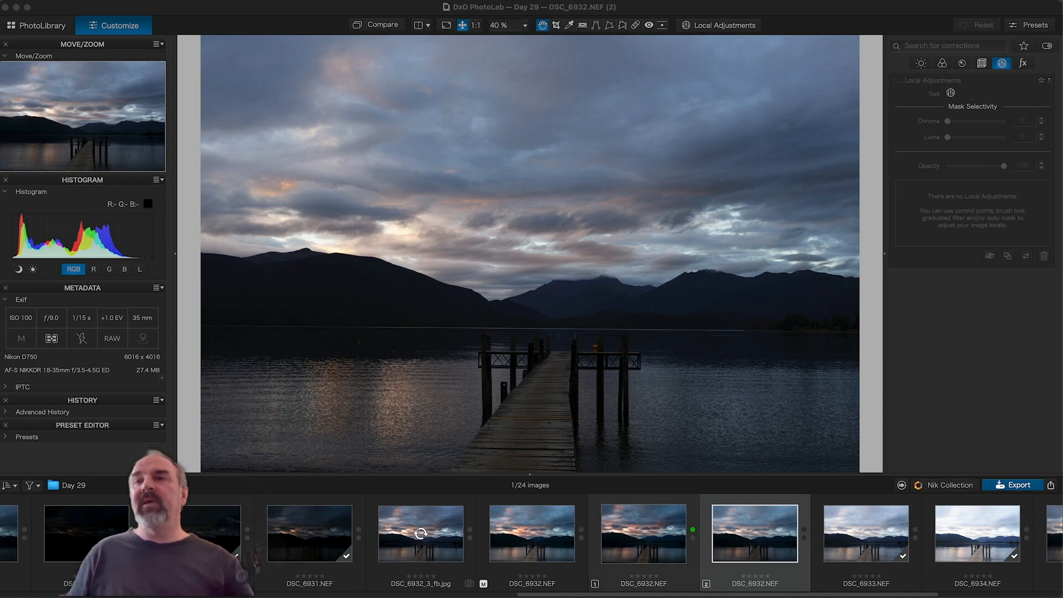
Step: Bring PhotoLab to the front and open the edited virtual copy DSC_6932.NEF [1] from the filmstrip
{"action": "left_click", "coordinate": [643, 539]}
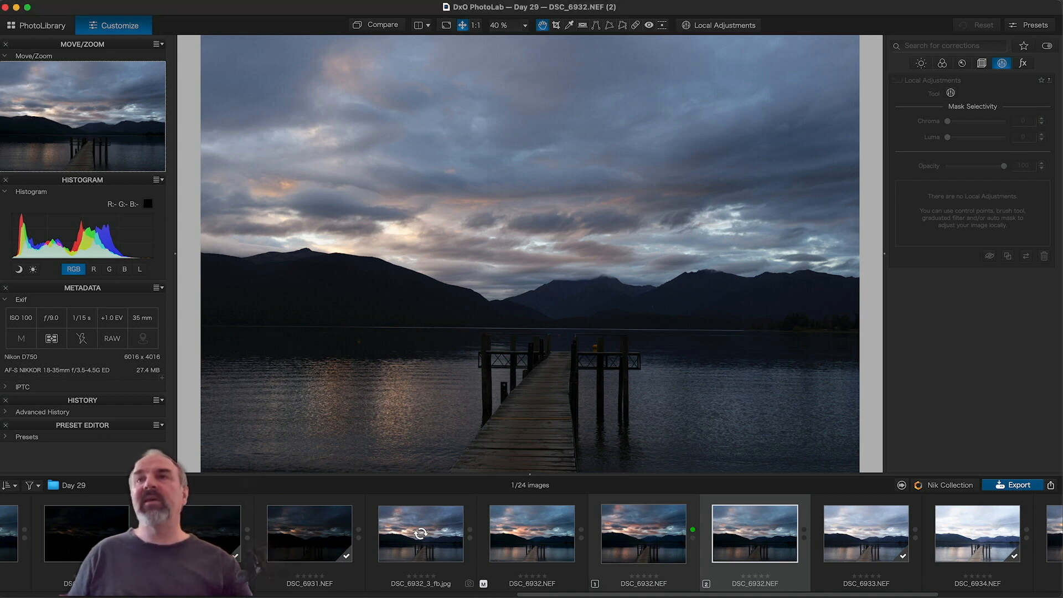
{"action": "left_click", "coordinate": [646, 538]}
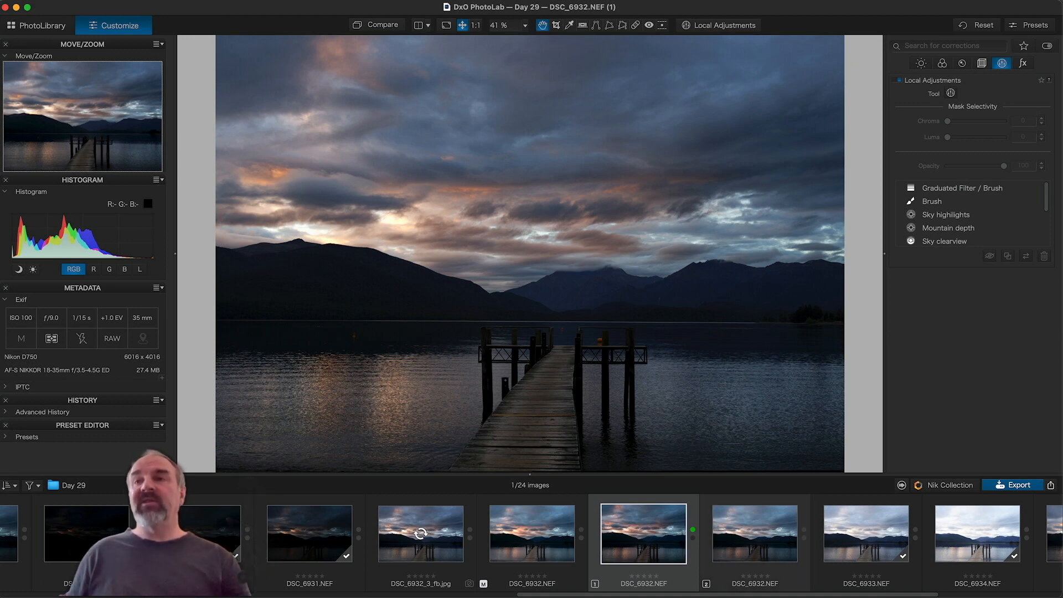
Step: Switch to virtual copy DSC_6932.NEF (2), toggle Compare, and show the Light palette
{"action": "left_click", "coordinate": [738, 535]}
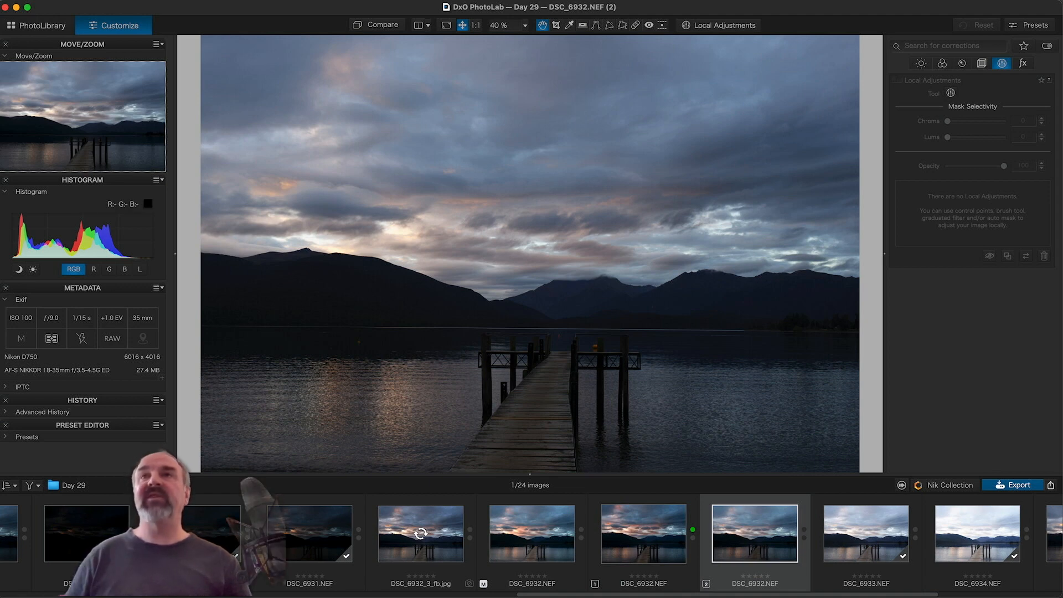
{"action": "left_click", "coordinate": [387, 24]}
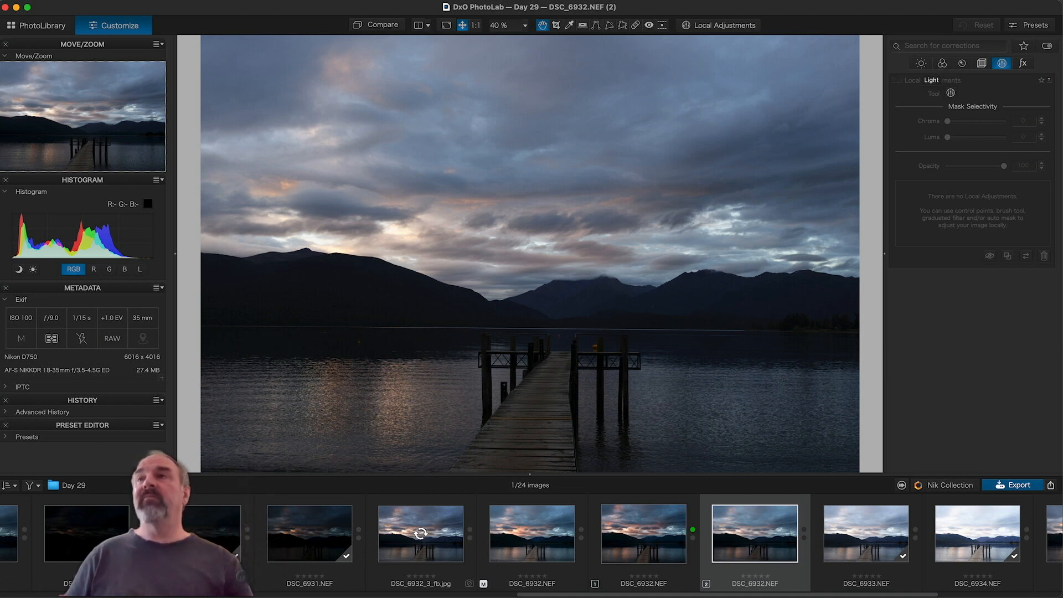
{"action": "left_click", "coordinate": [920, 64]}
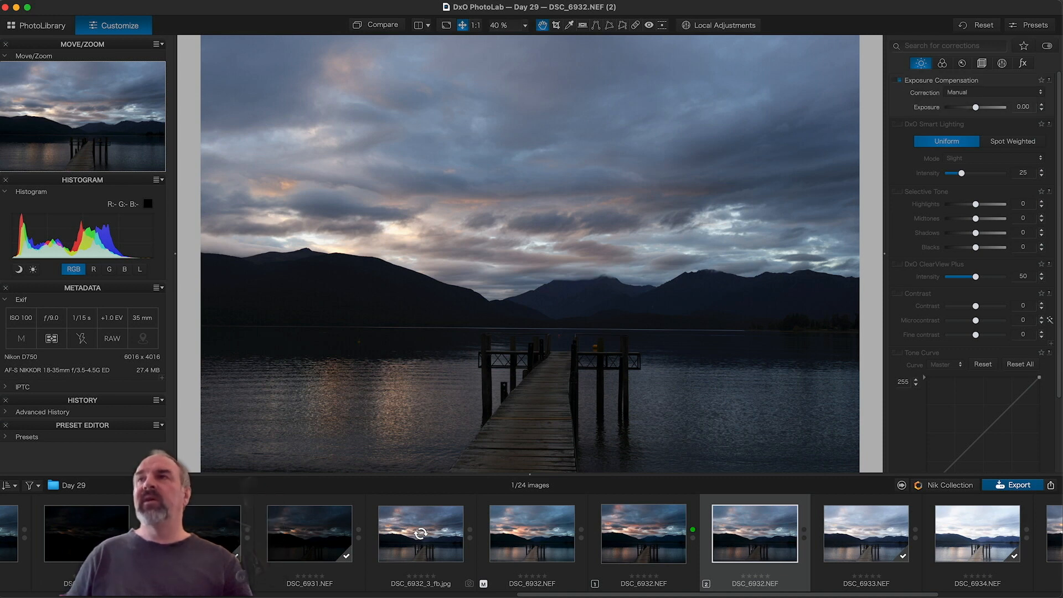
Step: Try the Center-Weighted Average correction mode, then set Exposure Compensation to -0.40
{"action": "left_click", "coordinate": [994, 93]}
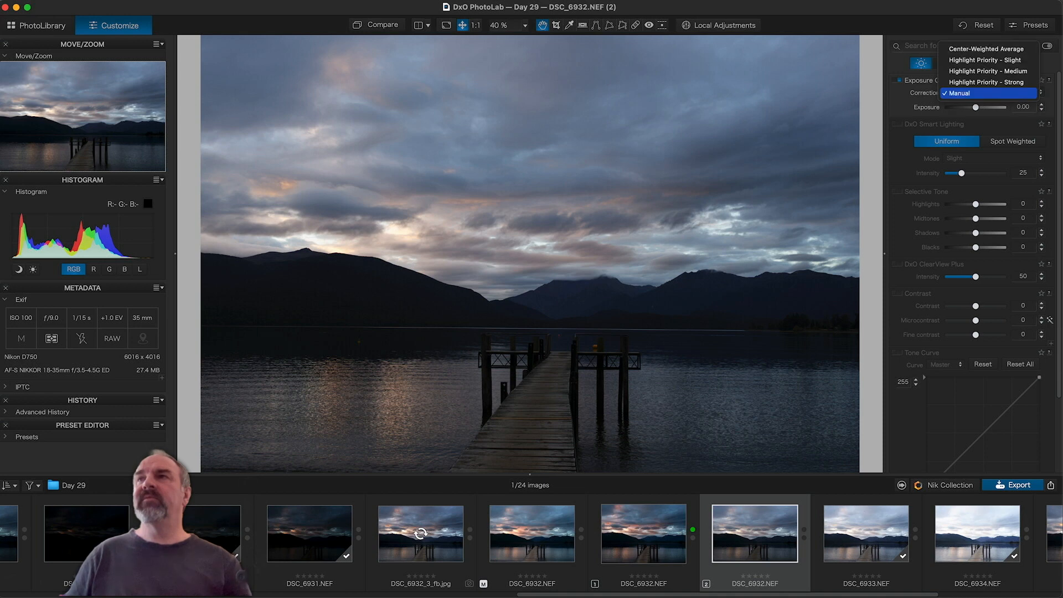
{"action": "left_click", "coordinate": [1002, 50]}
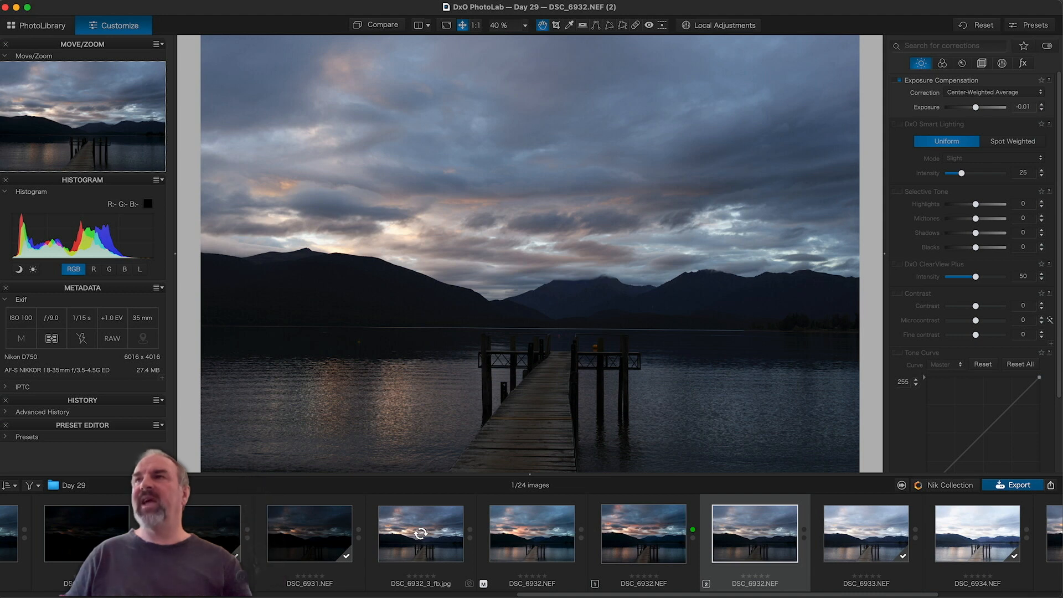
{"action": "left_click", "coordinate": [993, 92]}
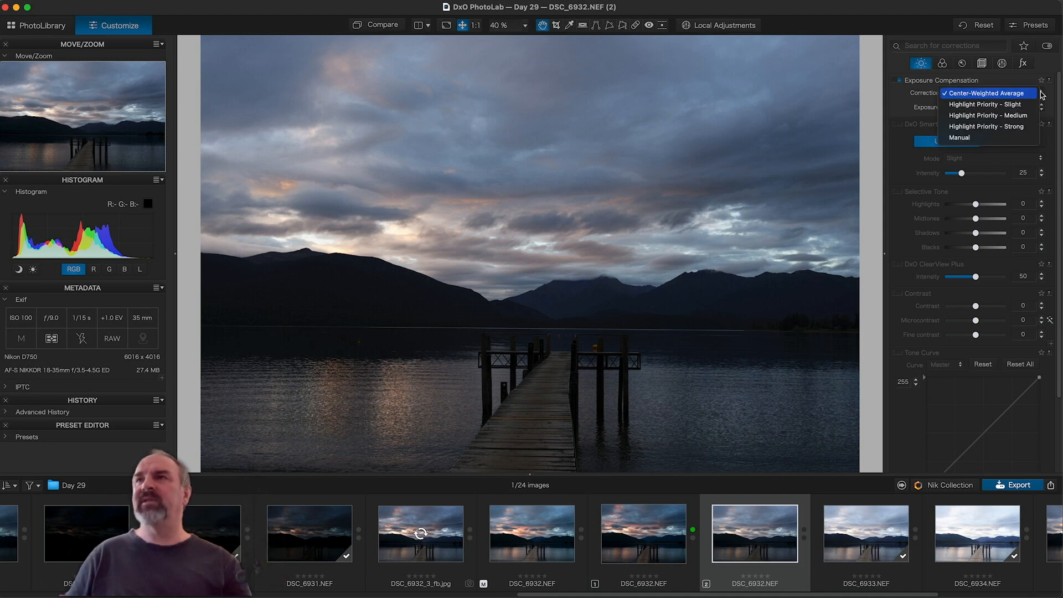
{"action": "key", "text": "Escape"}
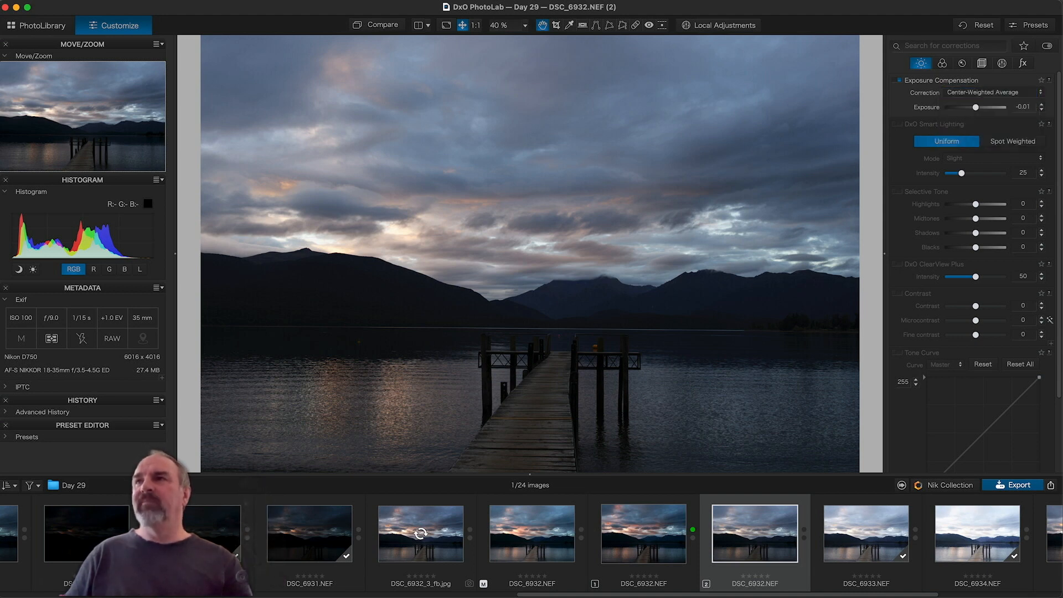
{"action": "key", "text": "Tab"}
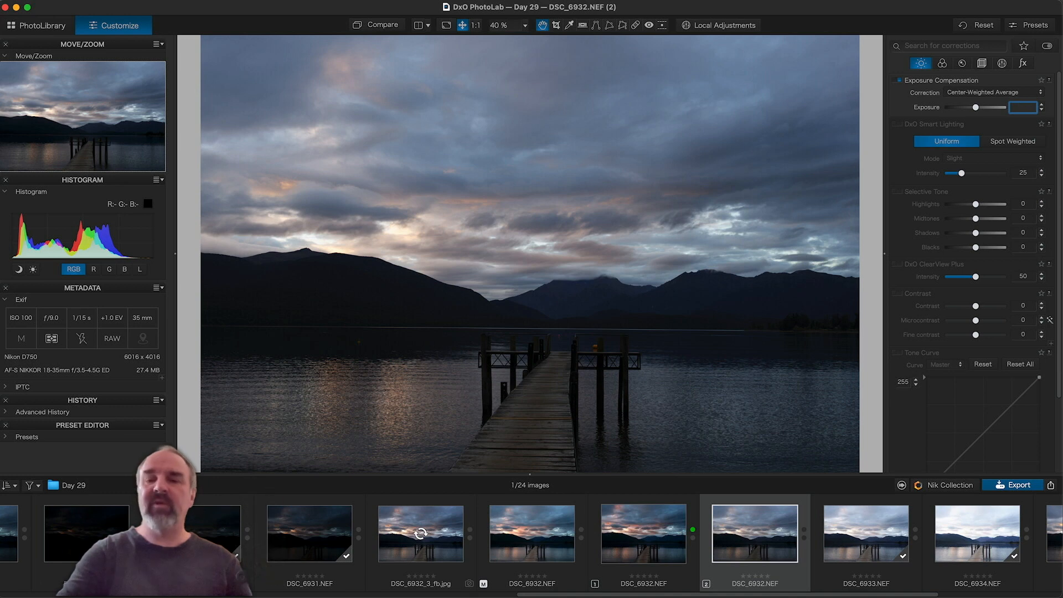
{"action": "type", "text": "-"}
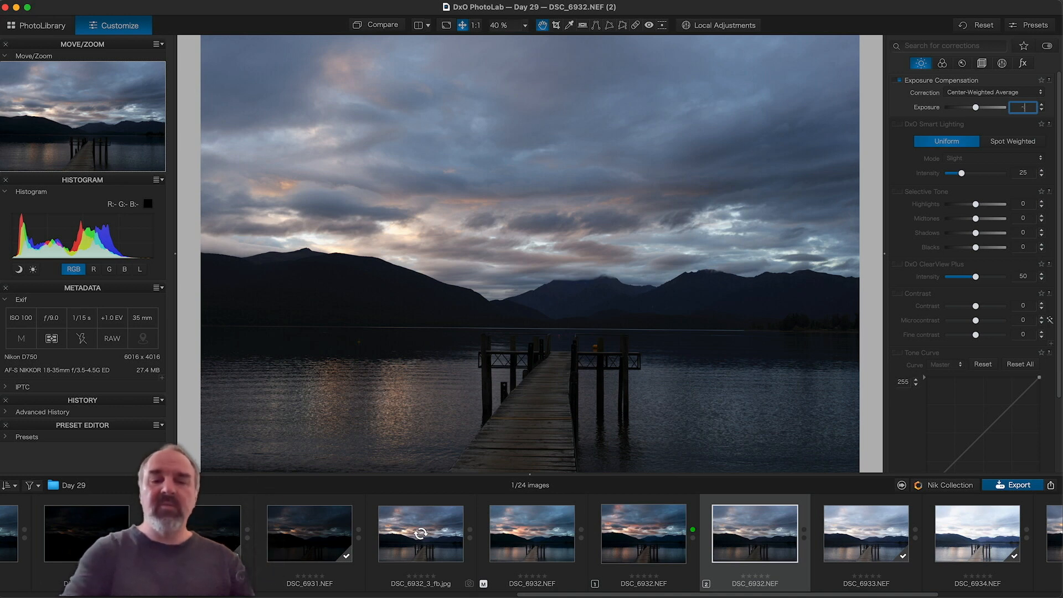
{"action": "type", "text": "4"}
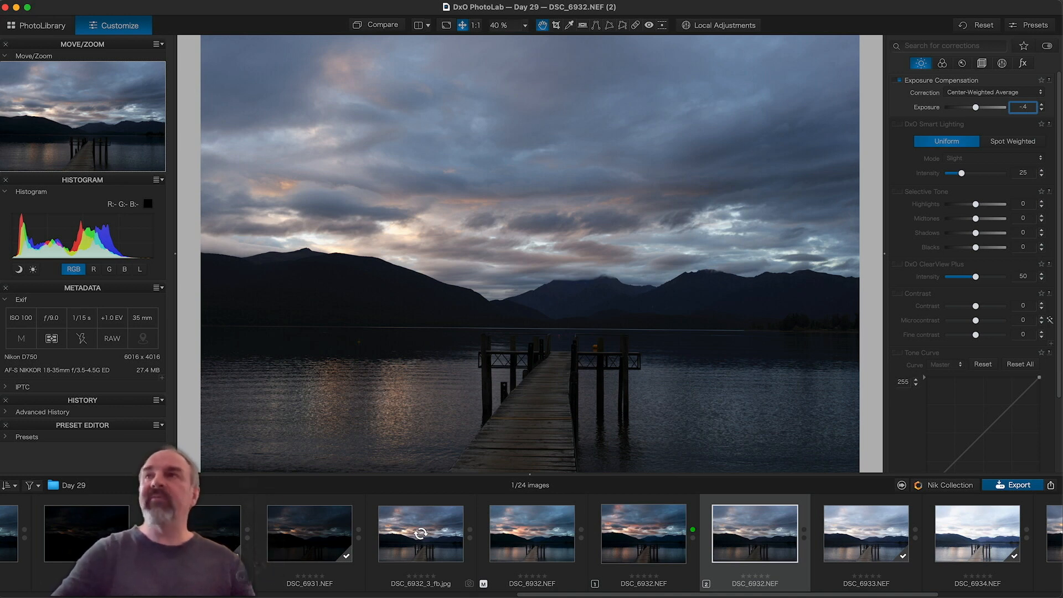
{"action": "key", "text": "Return"}
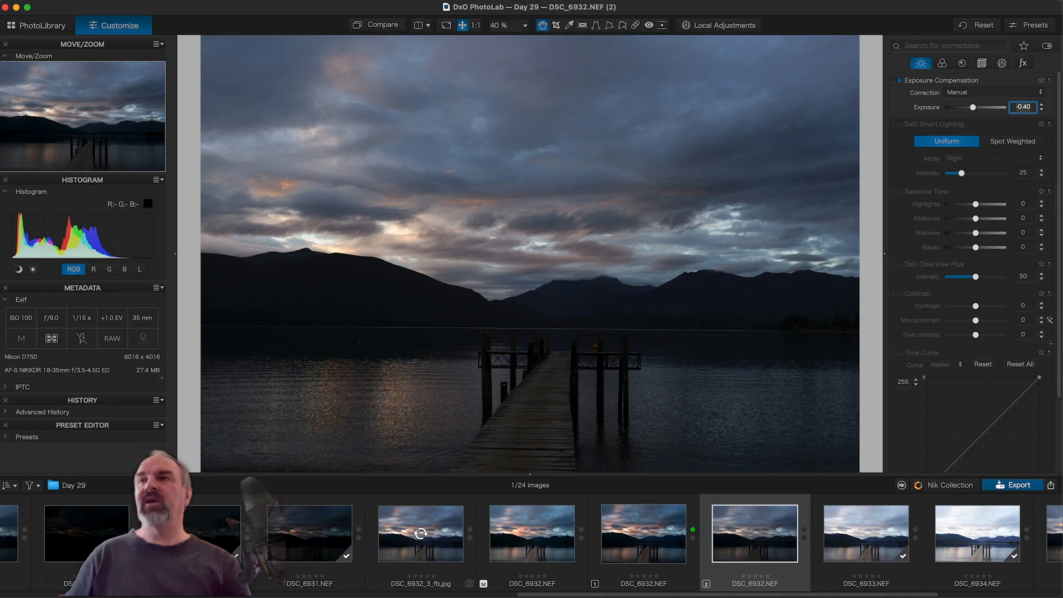
Step: Review the Light corrections and bring up the Color palette
{"action": "scroll", "coordinate": [905, 181], "scroll_direction": "down", "scroll_amount": 3}
{"action": "scroll", "coordinate": [904, 181], "scroll_direction": "up", "scroll_amount": 3}
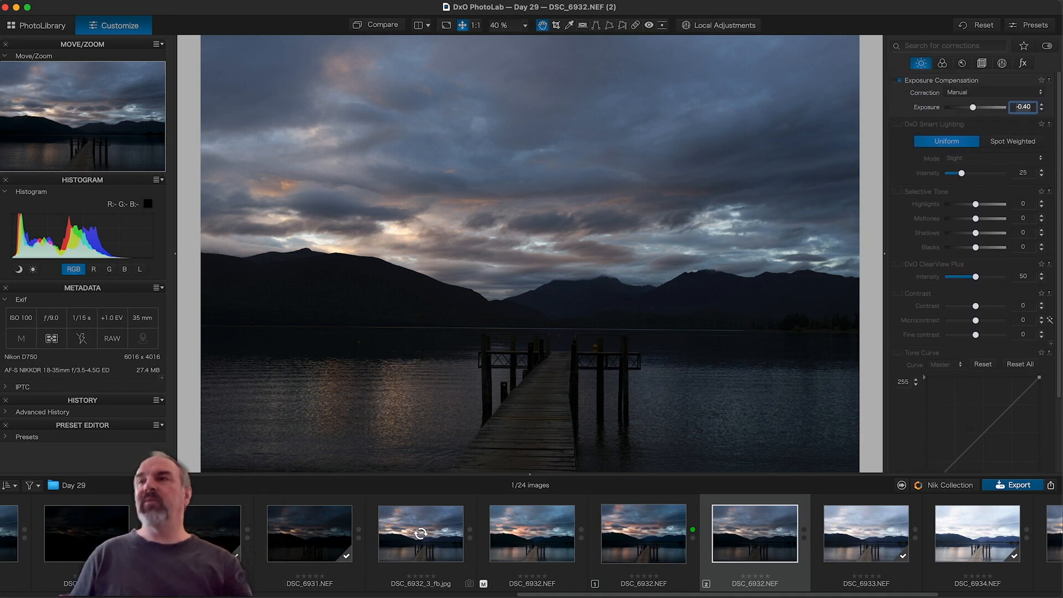
{"action": "scroll", "coordinate": [905, 181], "scroll_direction": "down", "scroll_amount": 3}
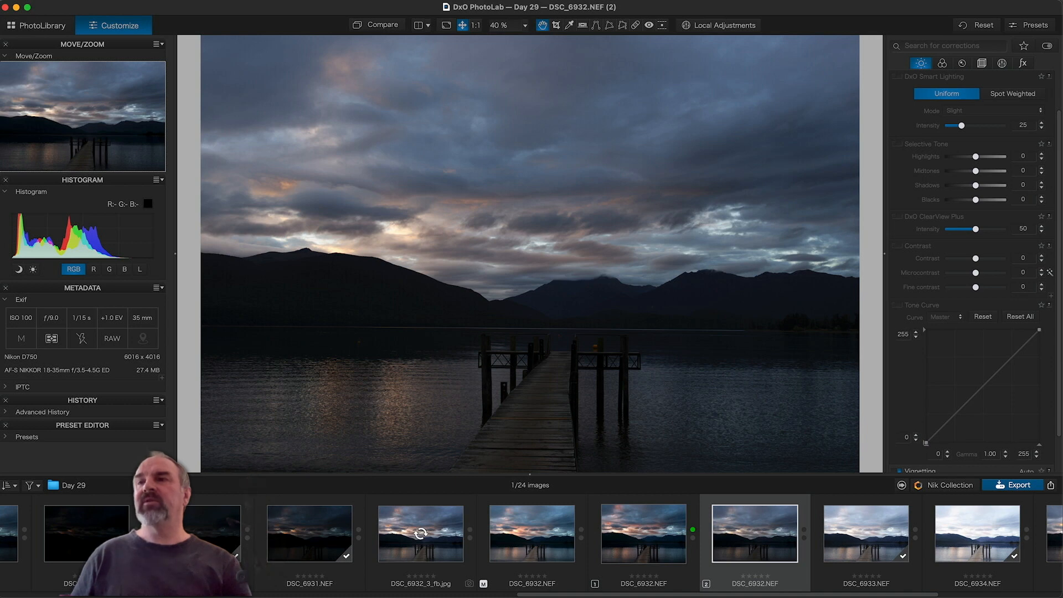
{"action": "scroll", "coordinate": [908, 383], "scroll_direction": "down", "scroll_amount": 1}
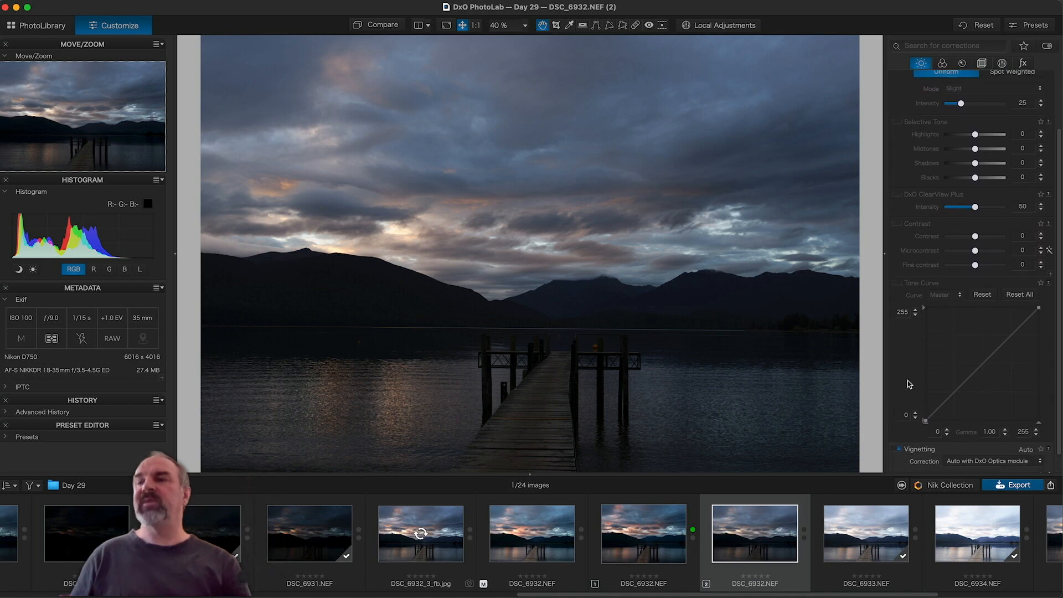
{"action": "scroll", "coordinate": [908, 382], "scroll_direction": "up", "scroll_amount": 3}
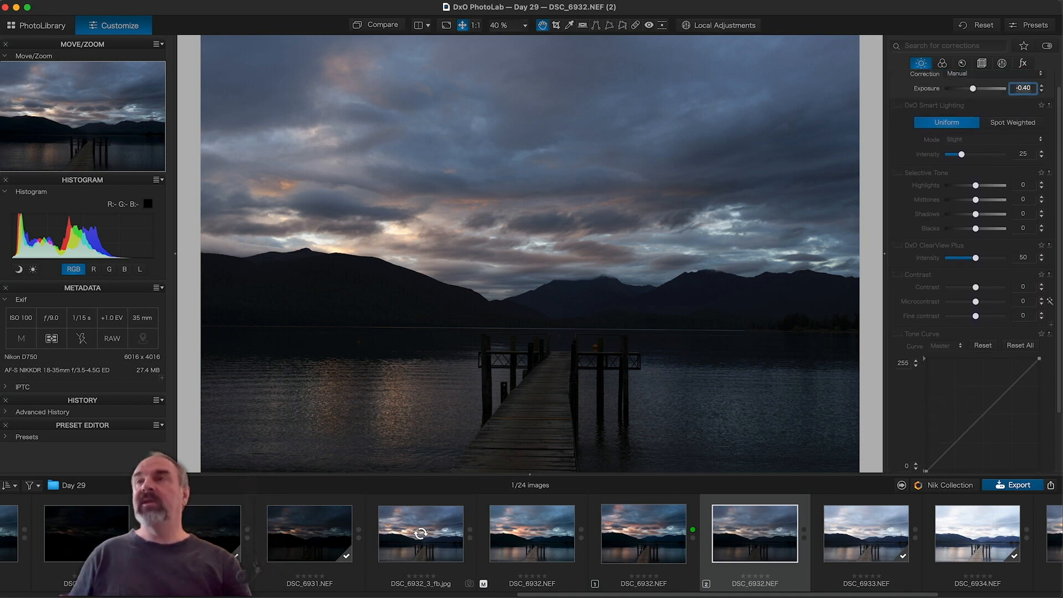
{"action": "scroll", "coordinate": [908, 382], "scroll_direction": "up", "scroll_amount": 1}
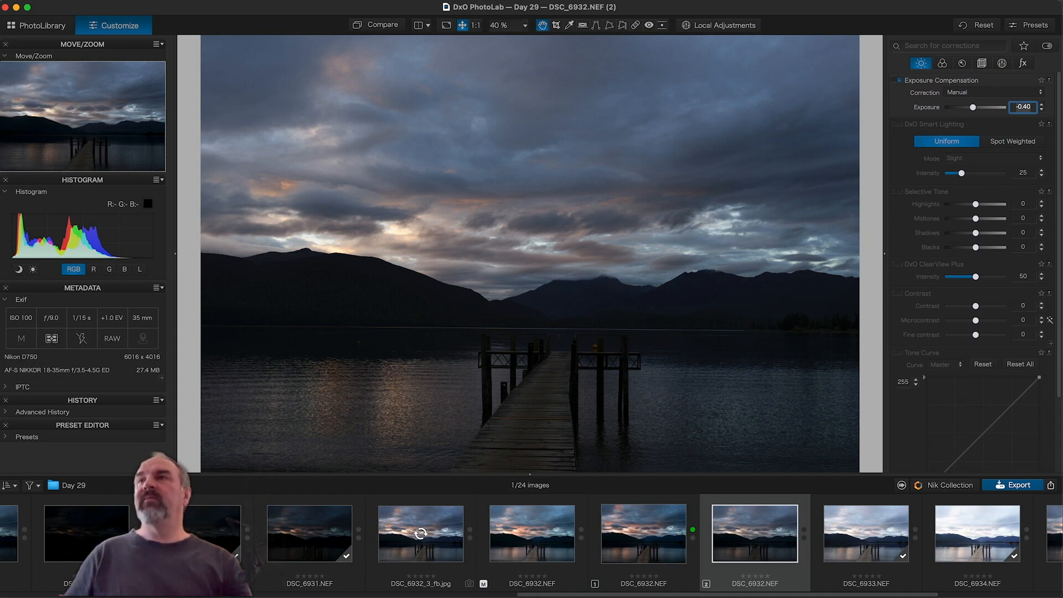
{"action": "left_click", "coordinate": [942, 64]}
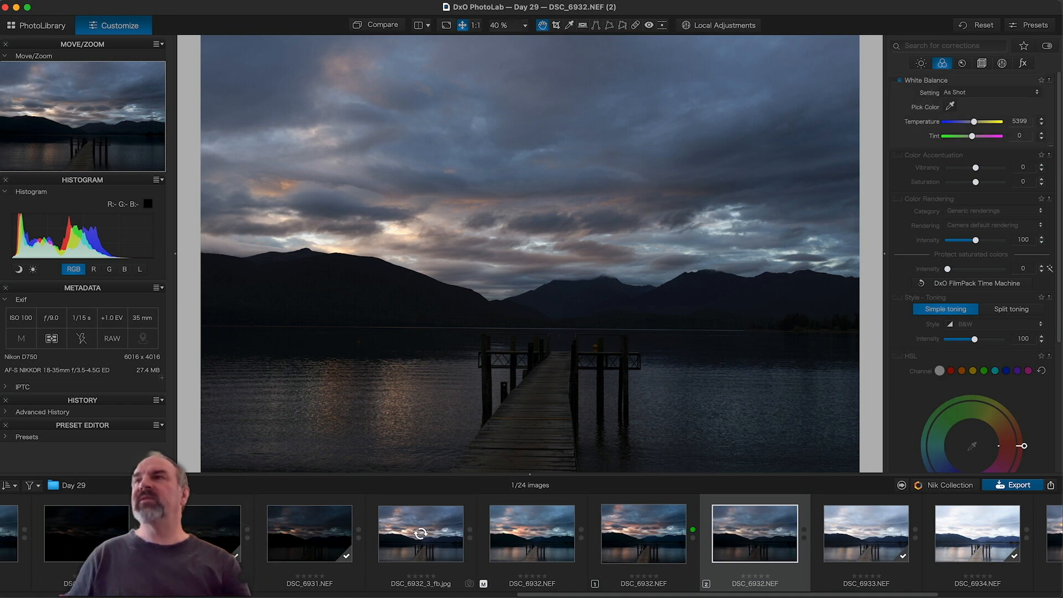
Step: Warm the white balance Temperature to 5599 and set Color Accentuation Vibrancy to 10
{"action": "left_click", "coordinate": [1042, 119]}
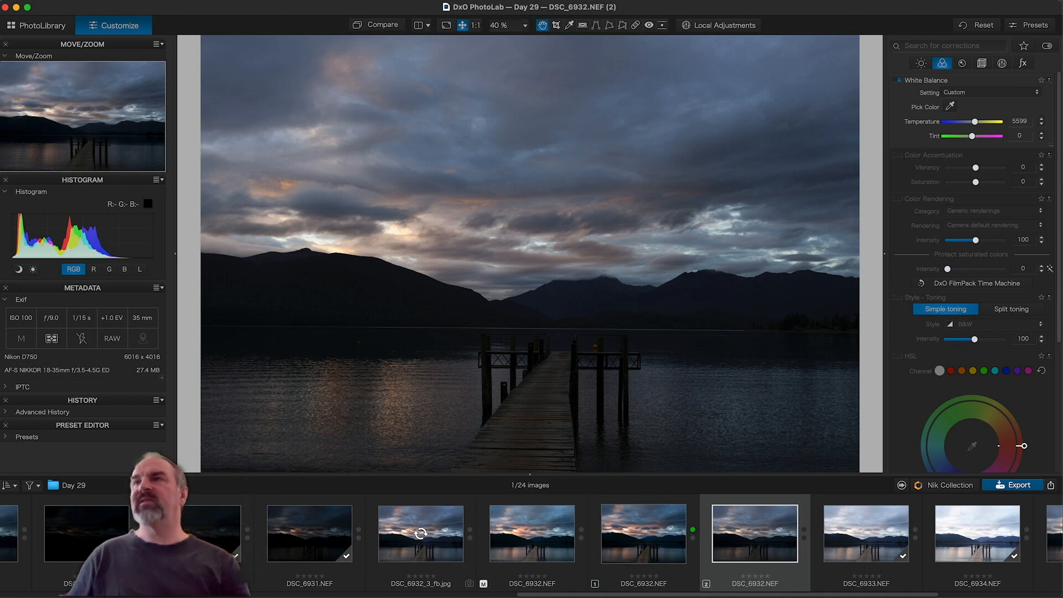
{"action": "left_click", "coordinate": [899, 155]}
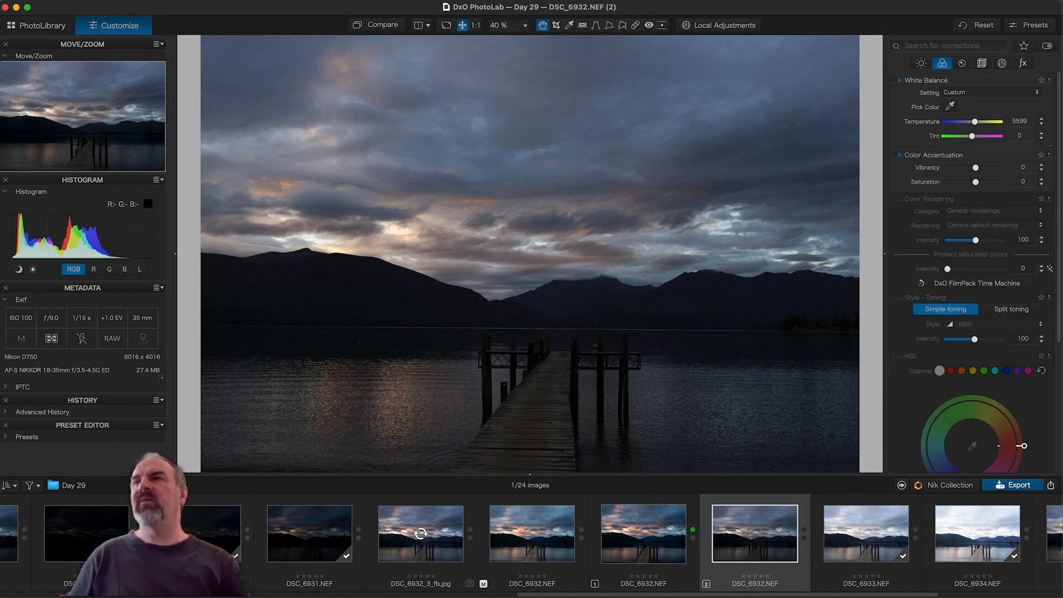
{"action": "left_click", "coordinate": [1023, 168]}
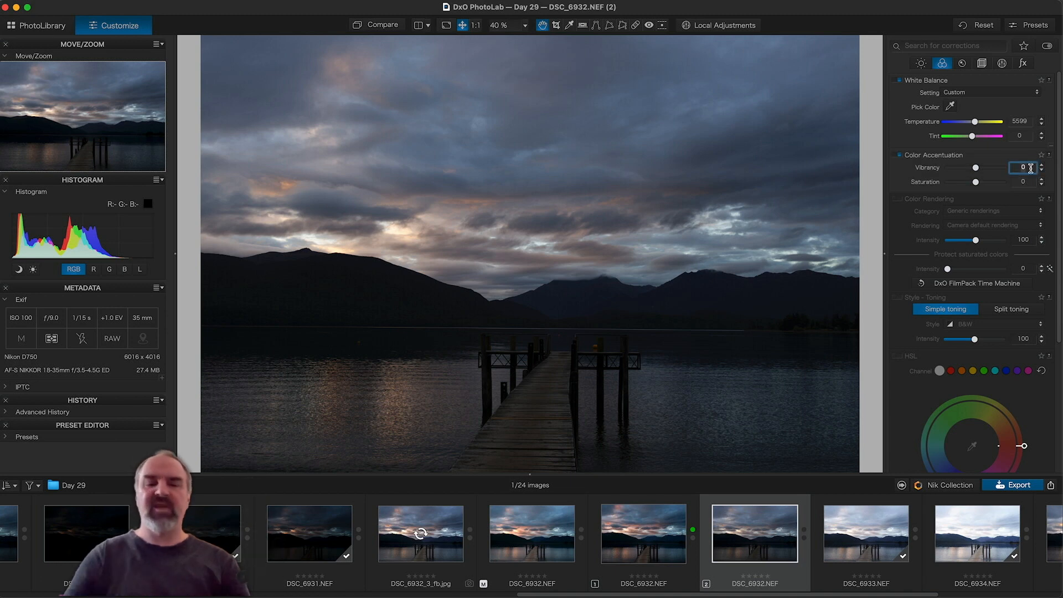
{"action": "type", "text": "10"}
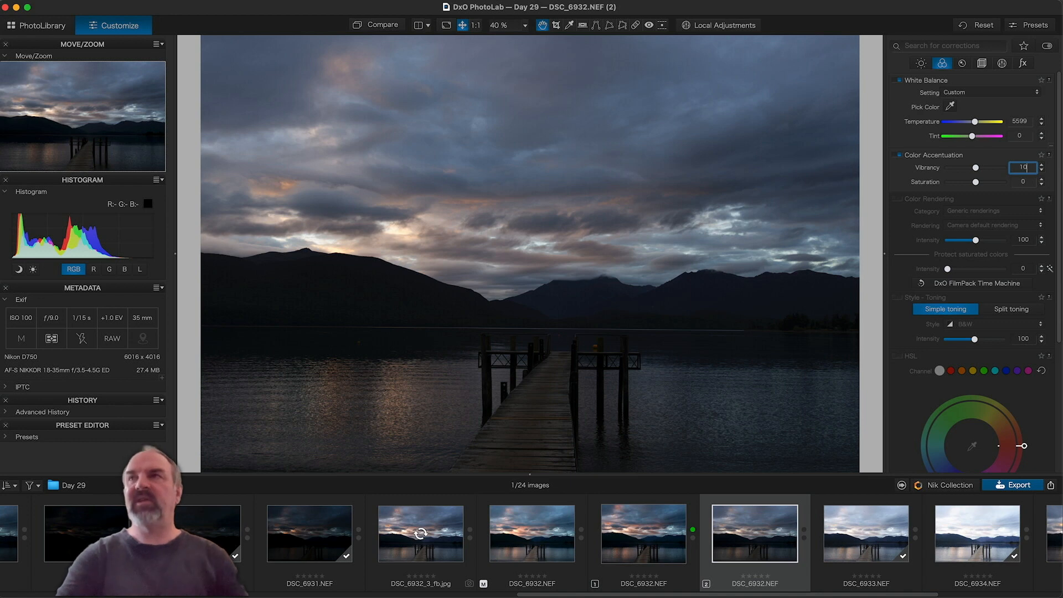
{"action": "key", "text": "Return"}
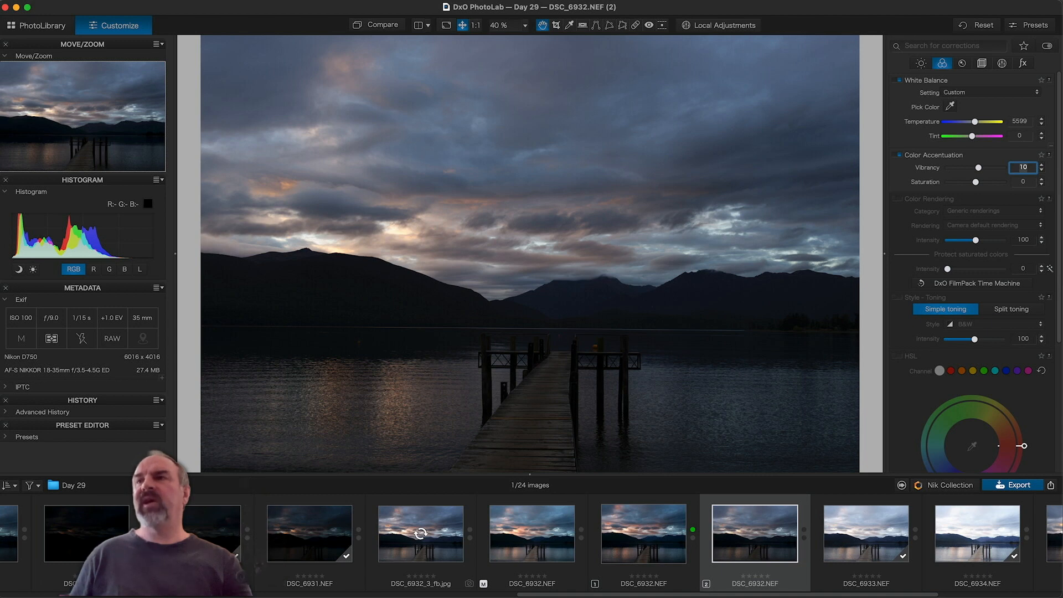
Step: Review the colour settings and bring up the Geometry palette
{"action": "scroll", "coordinate": [901, 326], "scroll_direction": "down", "scroll_amount": 3}
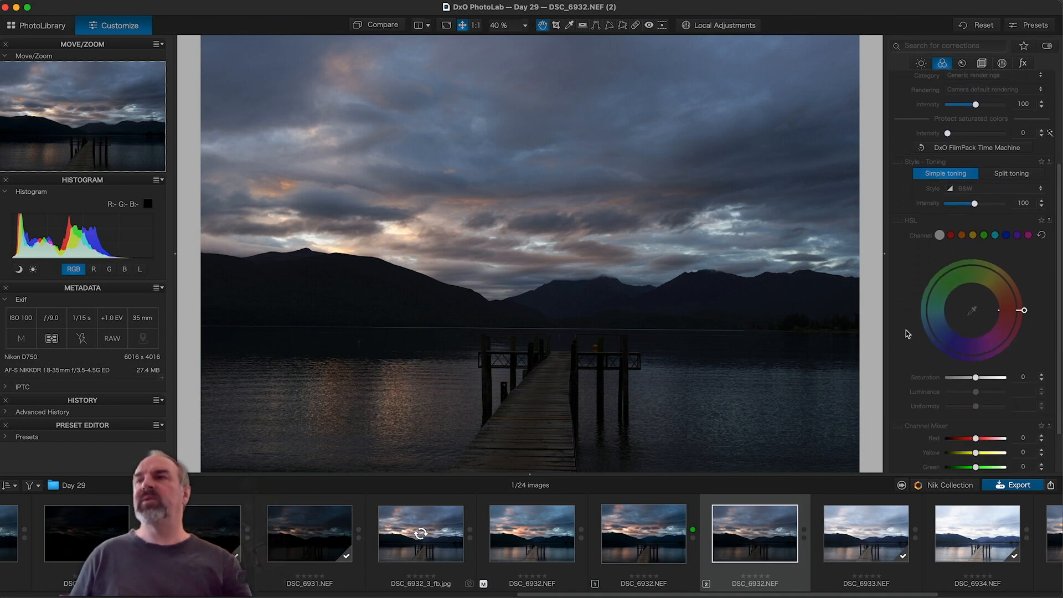
{"action": "scroll", "coordinate": [906, 330], "scroll_direction": "up", "scroll_amount": 3}
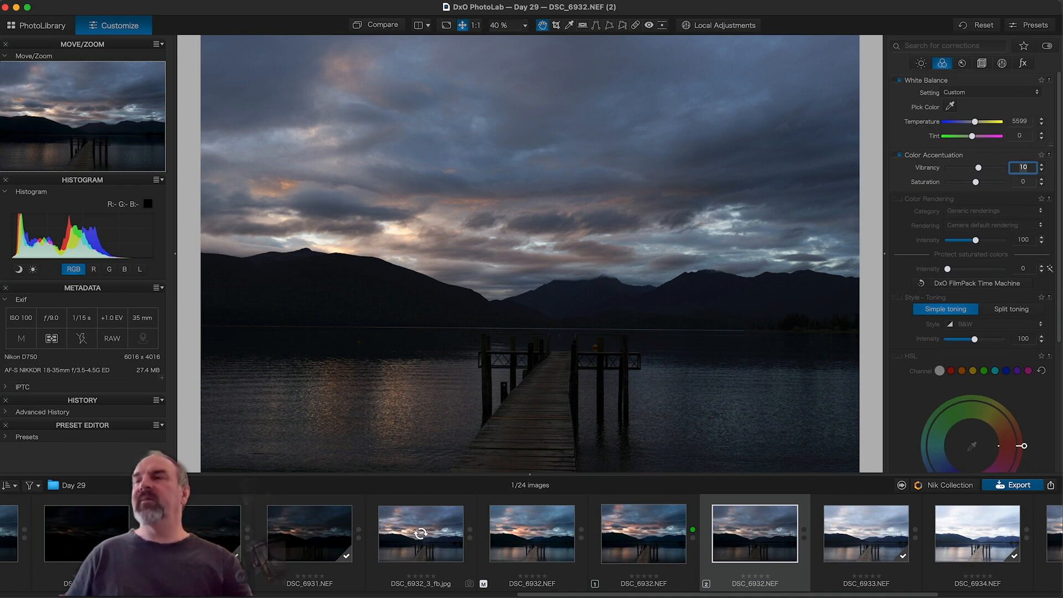
{"action": "left_click", "coordinate": [981, 64]}
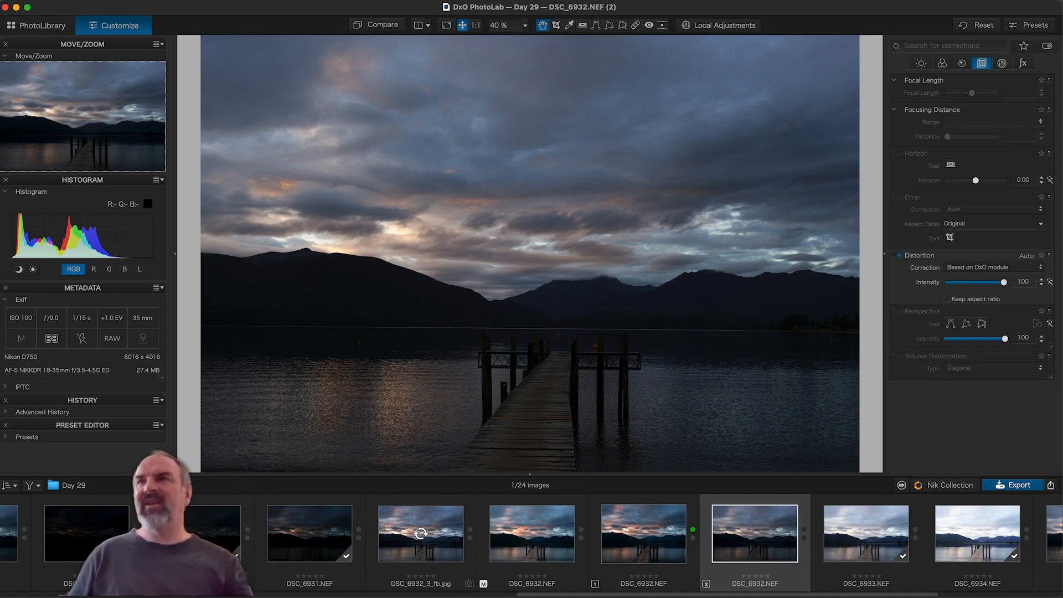
Step: Enable Horizon correction with auto crop, replace the automatic -0.55 with -0.20, and compare it off and on
{"action": "left_click", "coordinate": [897, 154]}
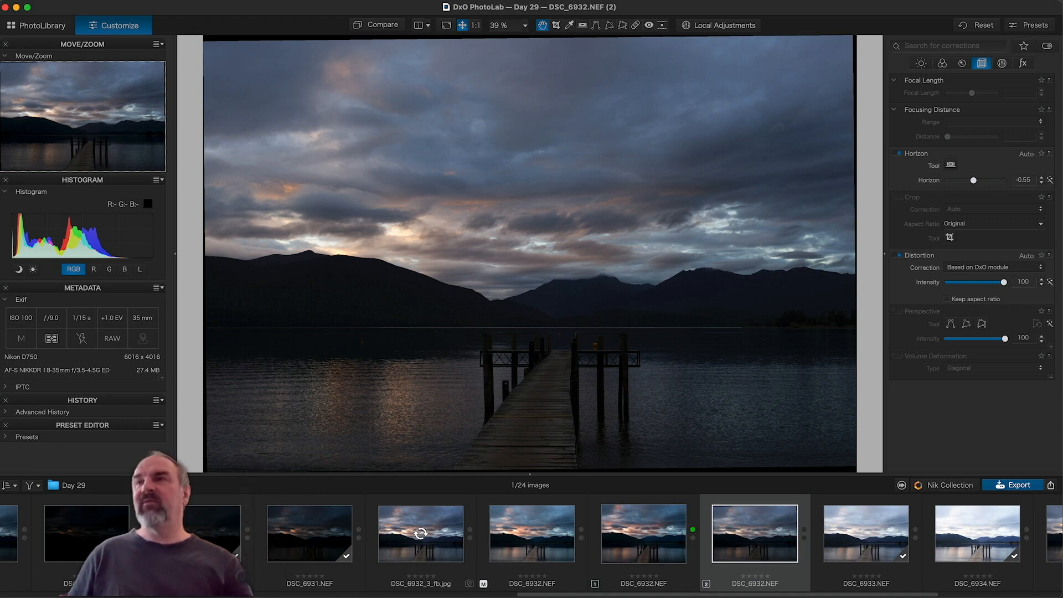
{"action": "left_click", "coordinate": [898, 197]}
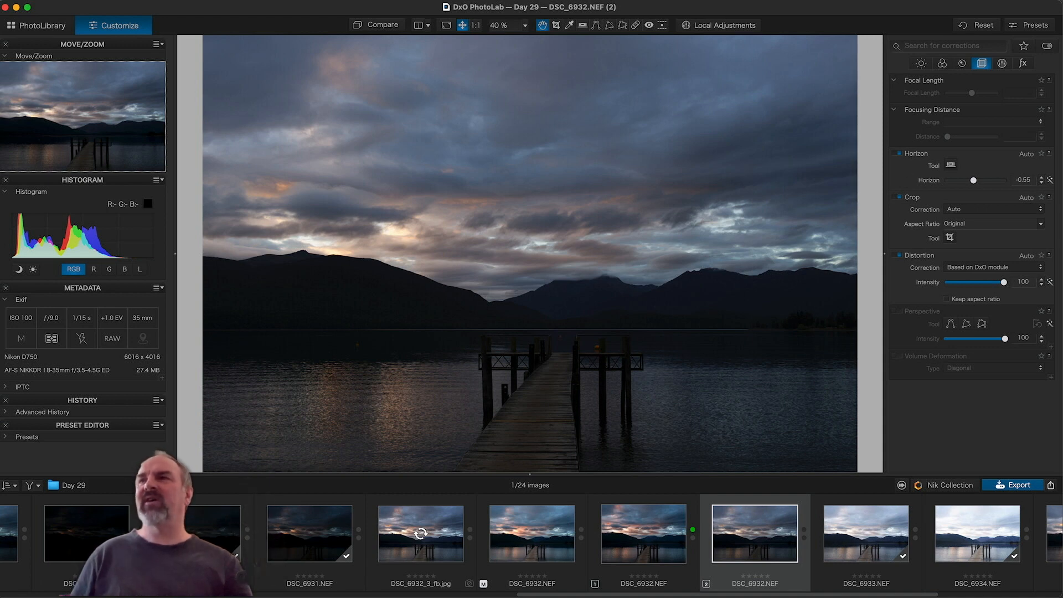
{"action": "left_click", "coordinate": [1023, 180]}
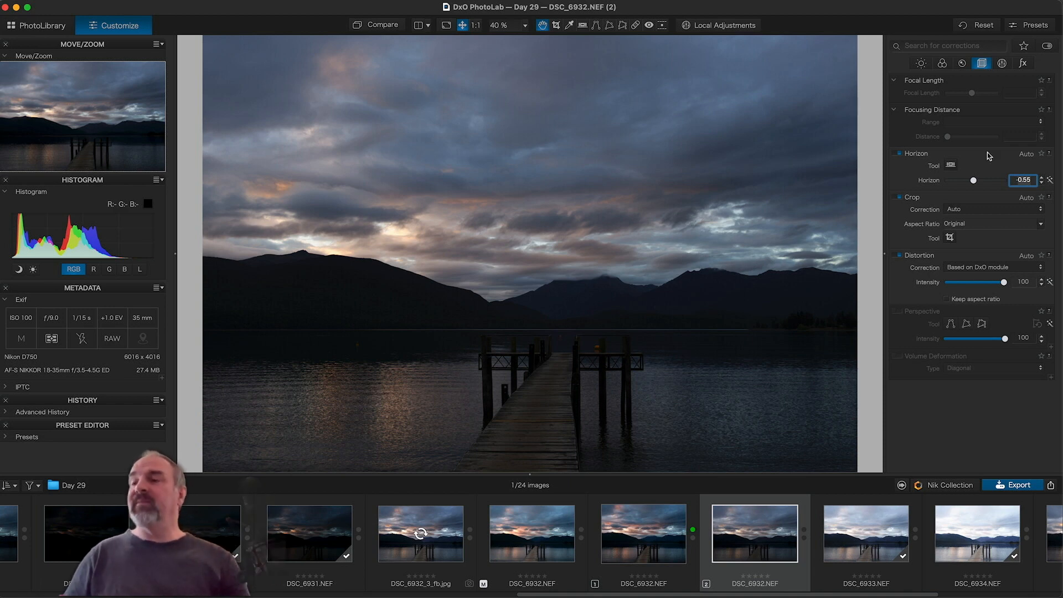
{"action": "key", "text": "BackSpace"}
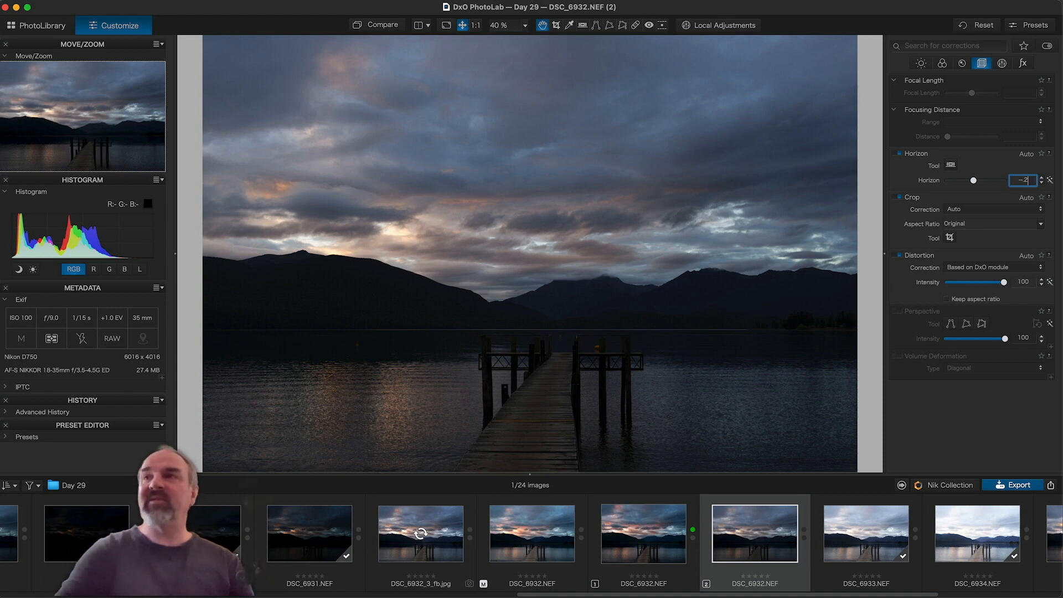
{"action": "type", "text": "-2"}
{"action": "key", "text": "Return"}
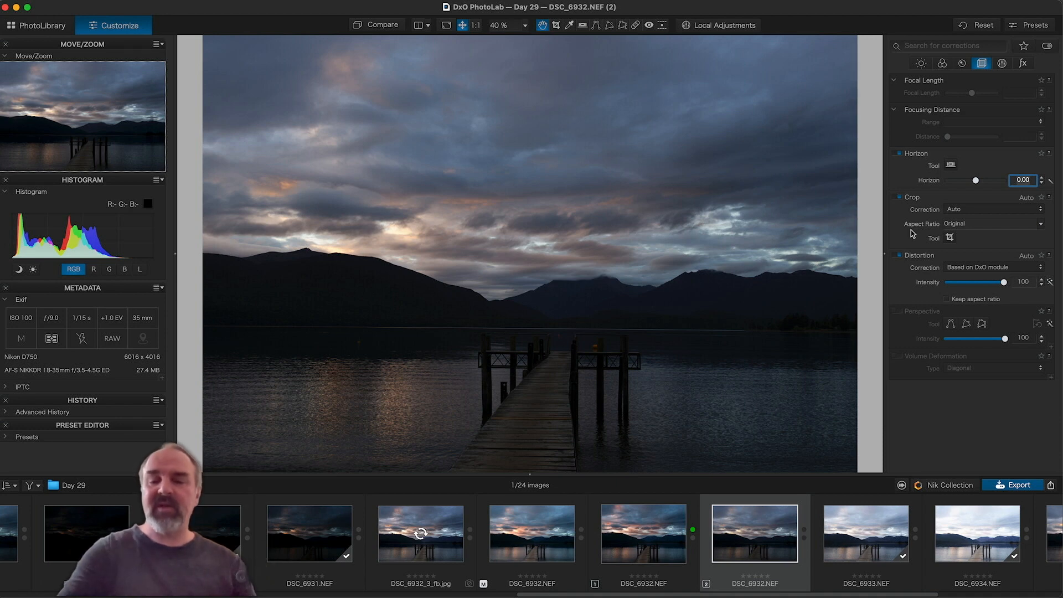
{"action": "type", "text": "-2"}
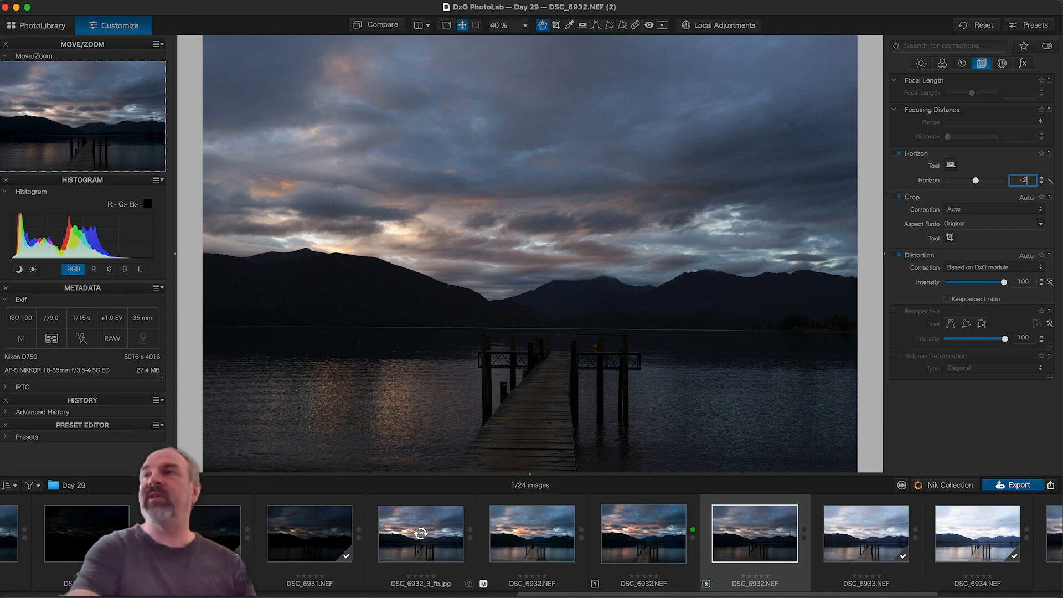
{"action": "key", "text": "Return"}
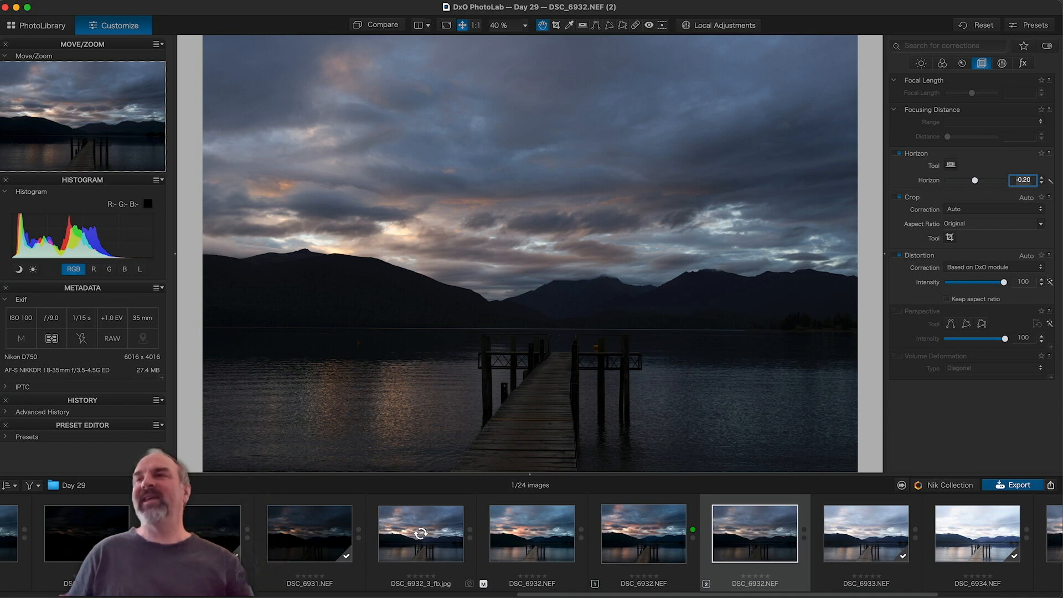
{"action": "left_click", "coordinate": [897, 154]}
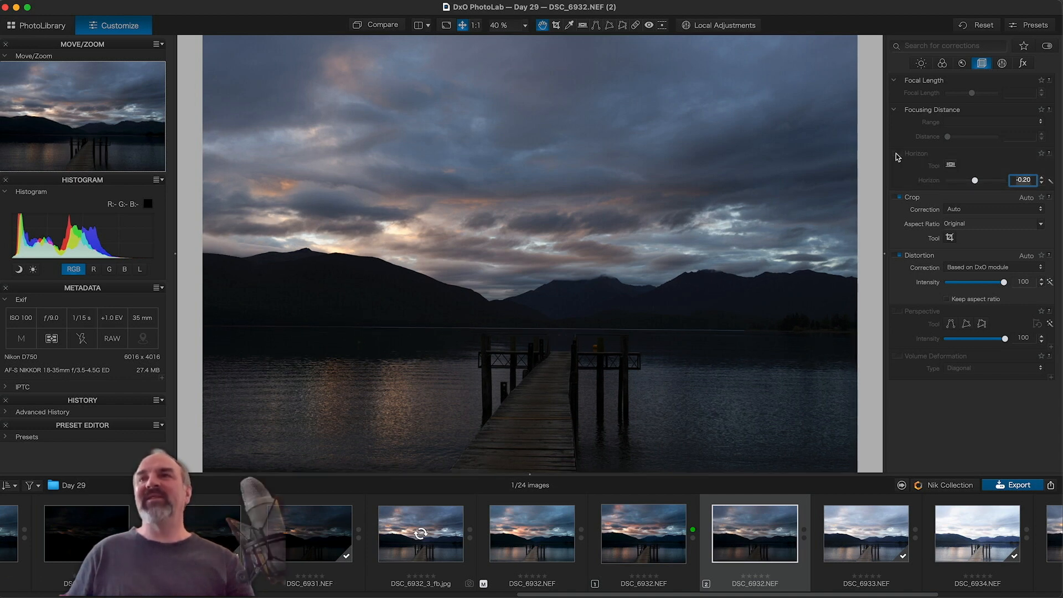
{"action": "left_click", "coordinate": [897, 154]}
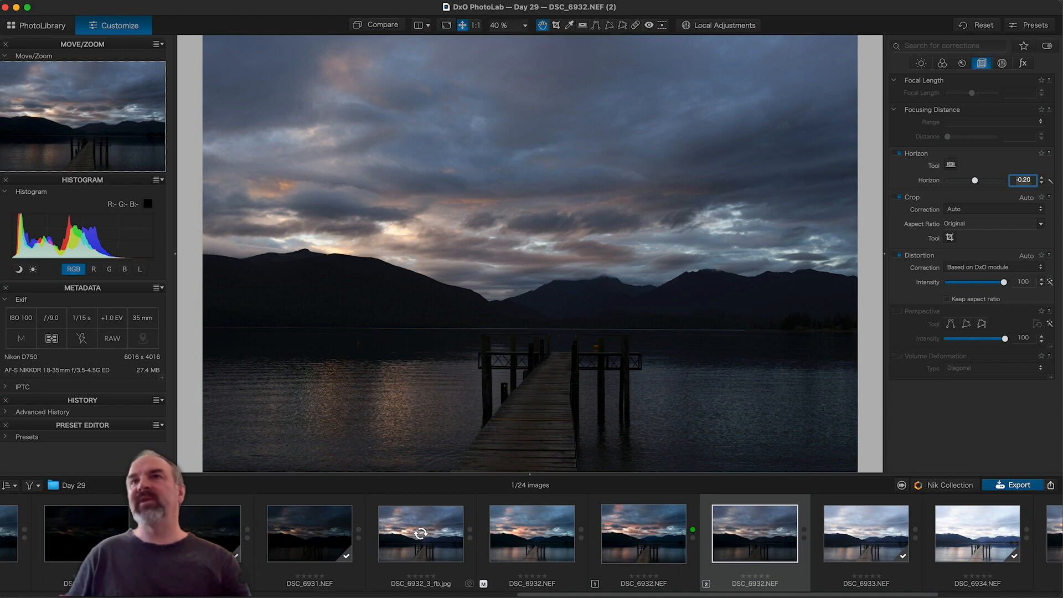
Step: Draw a Control Line gradient from the hills up into the sky and display its mask
{"action": "left_click", "coordinate": [724, 24]}
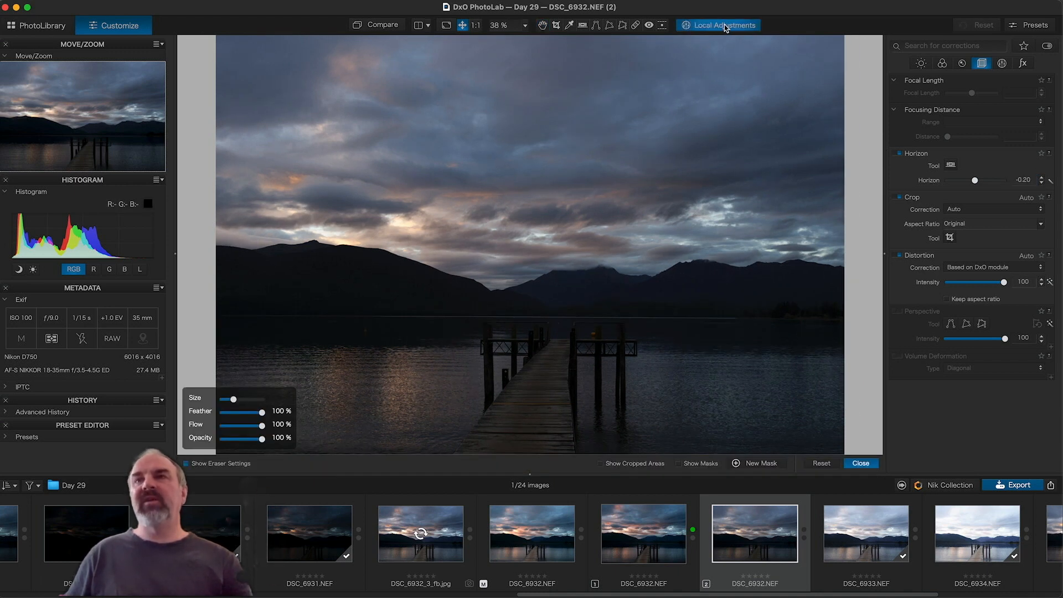
{"action": "right_click", "coordinate": [436, 335]}
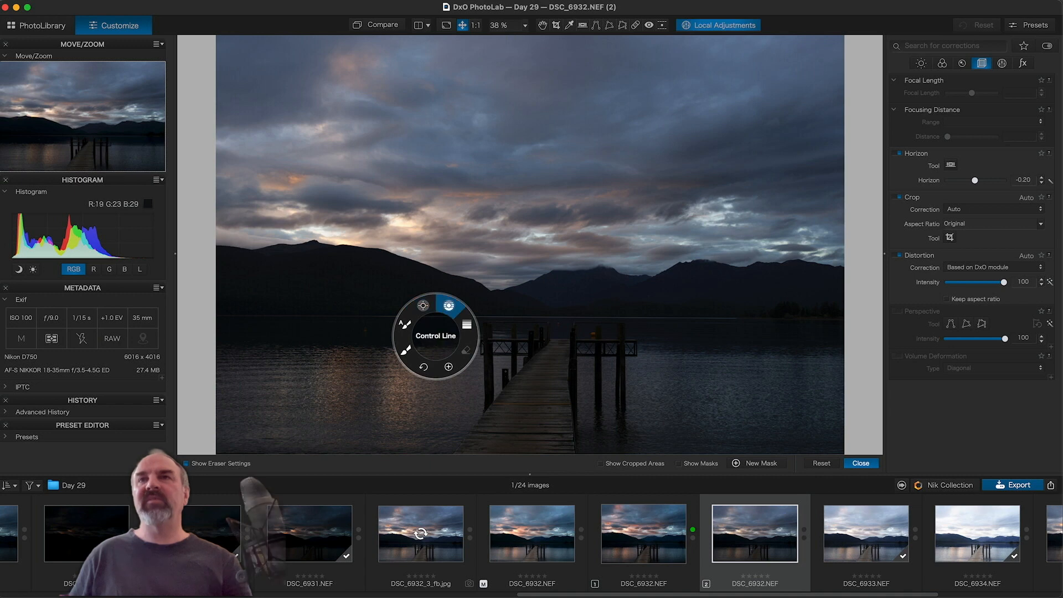
{"action": "left_click", "coordinate": [448, 306]}
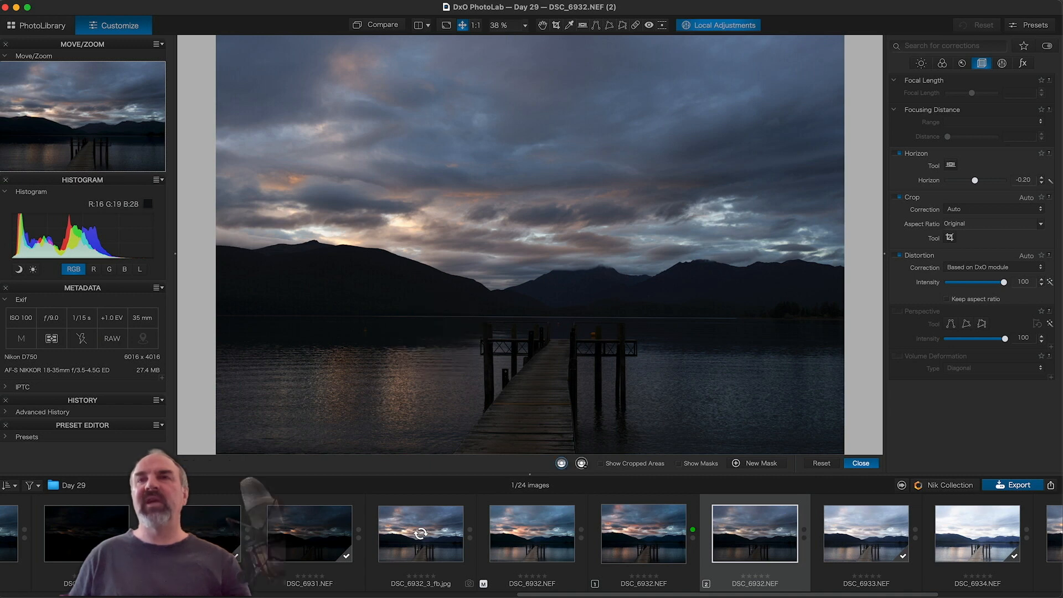
{"action": "left_click_drag", "start_coordinate": [458, 277], "coordinate": [461, 171]}
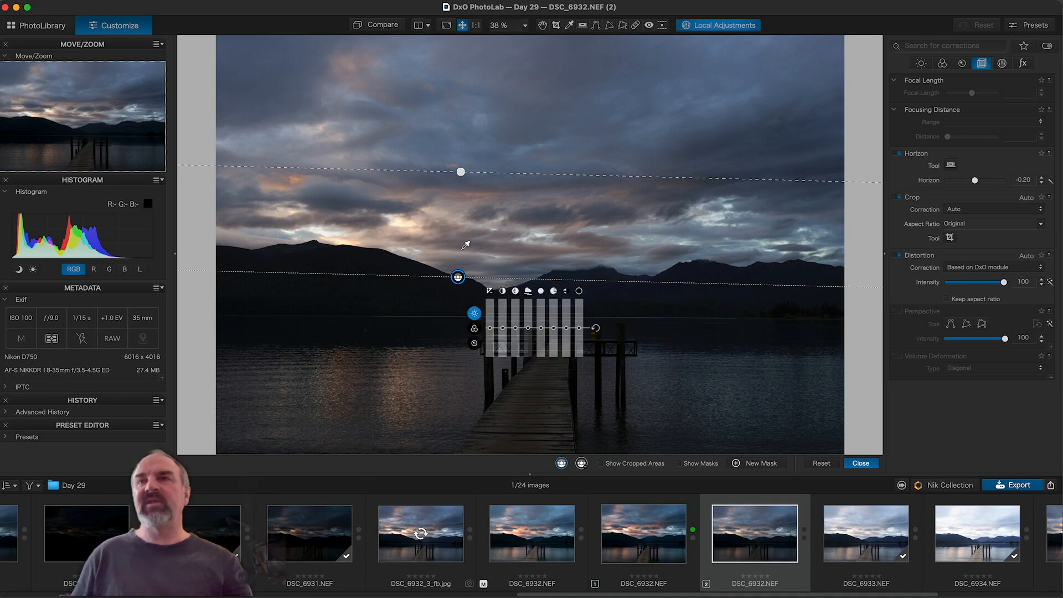
{"action": "key", "text": "m"}
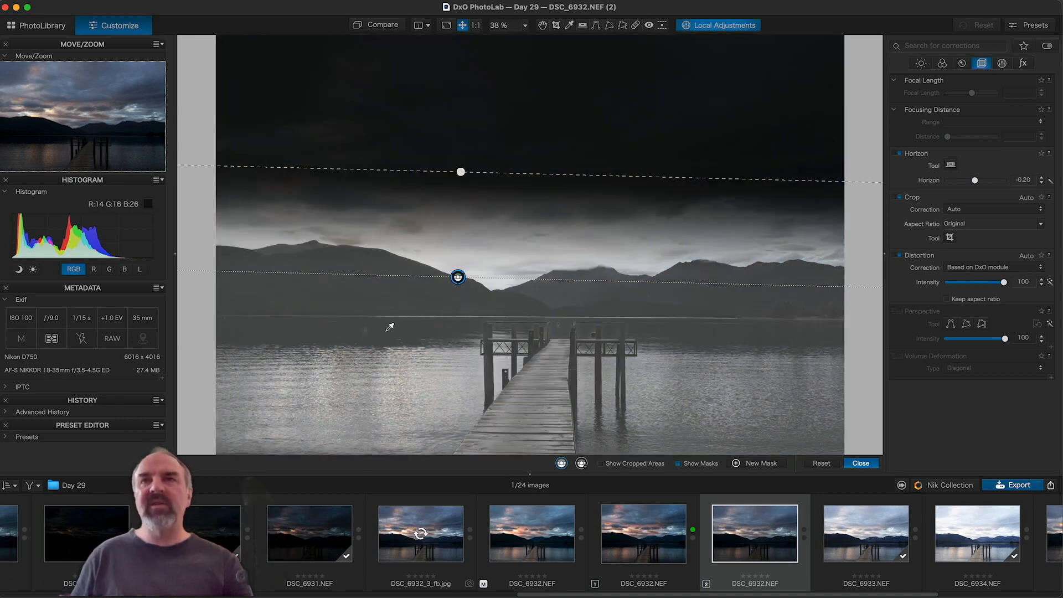
Step: Sample the lake water with the eyedropper and move the gradient handles toward the shoreline
{"action": "mouse_move", "coordinate": [390, 327]}
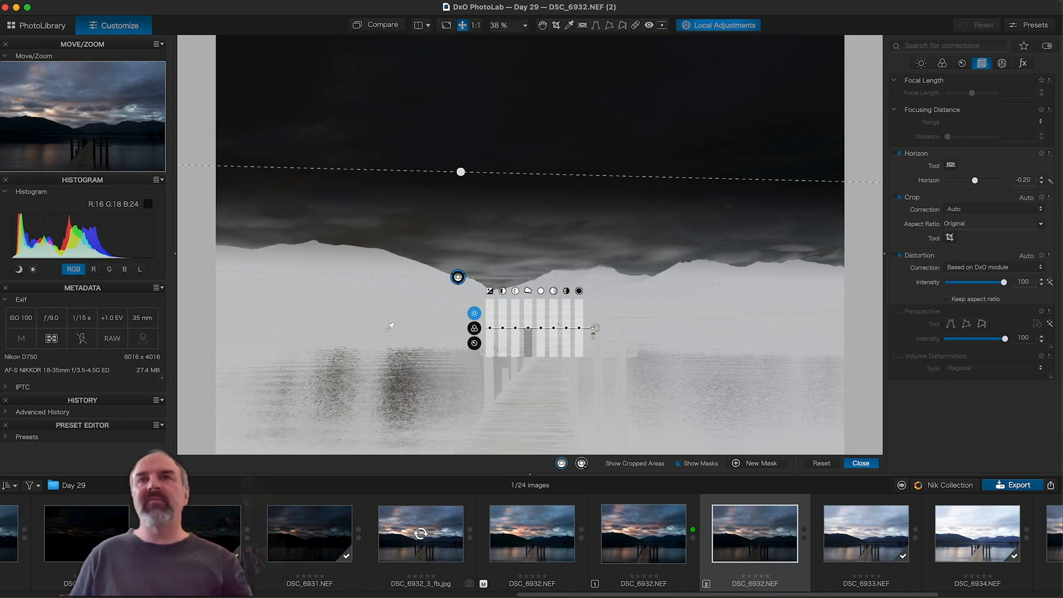
{"action": "left_click", "coordinate": [378, 389]}
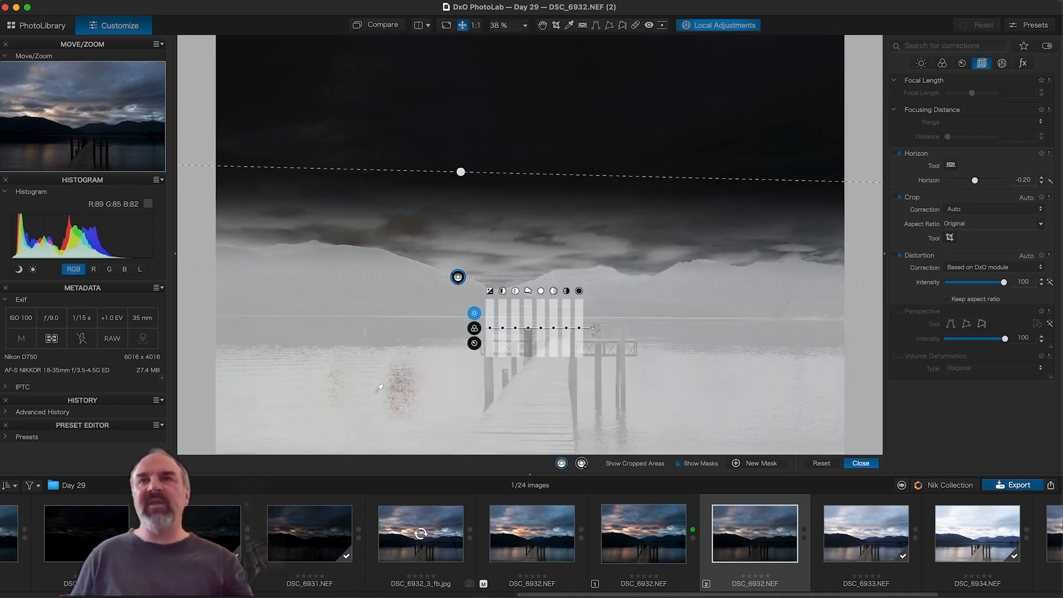
{"action": "left_click", "coordinate": [407, 294]}
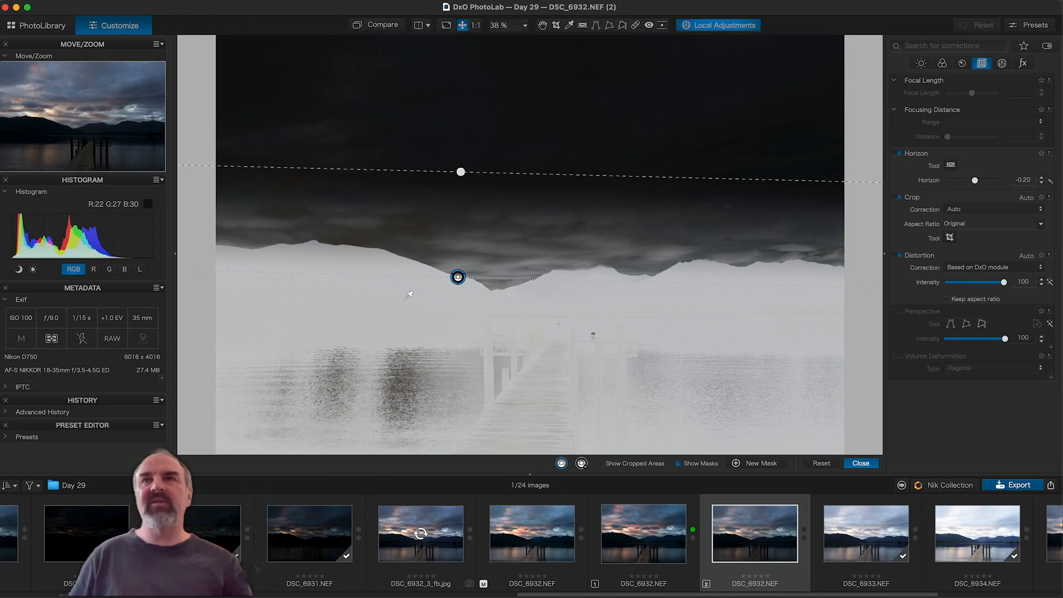
{"action": "left_click", "coordinate": [434, 381]}
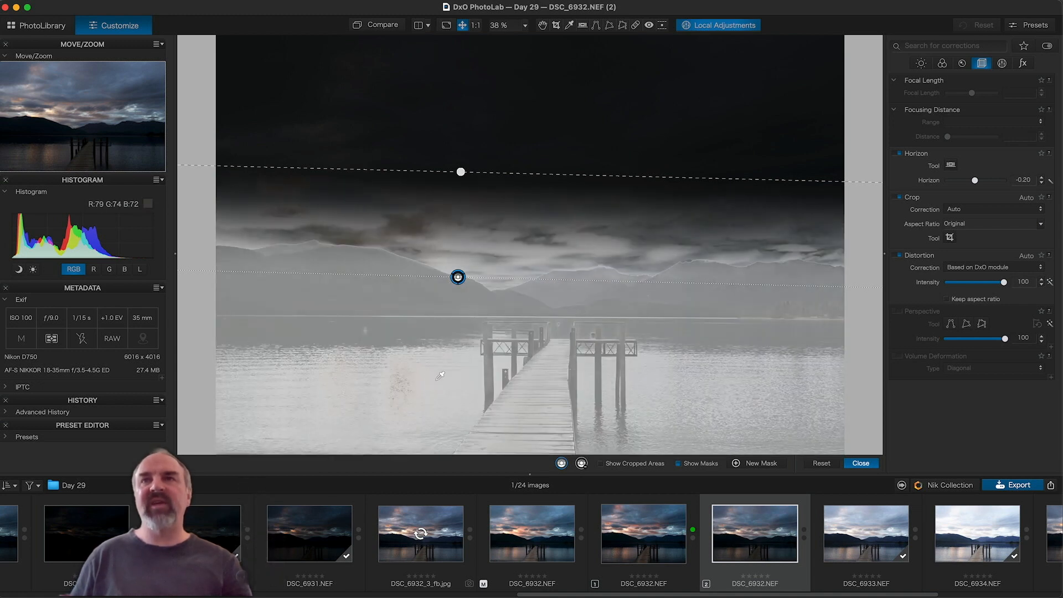
{"action": "left_click", "coordinate": [414, 298]}
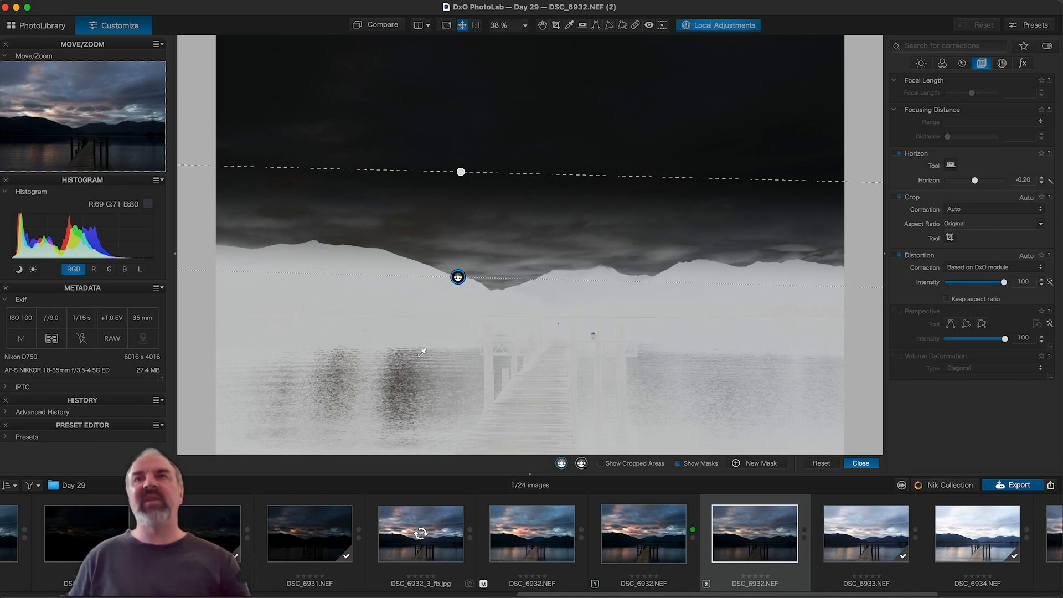
{"action": "left_click", "coordinate": [441, 368]}
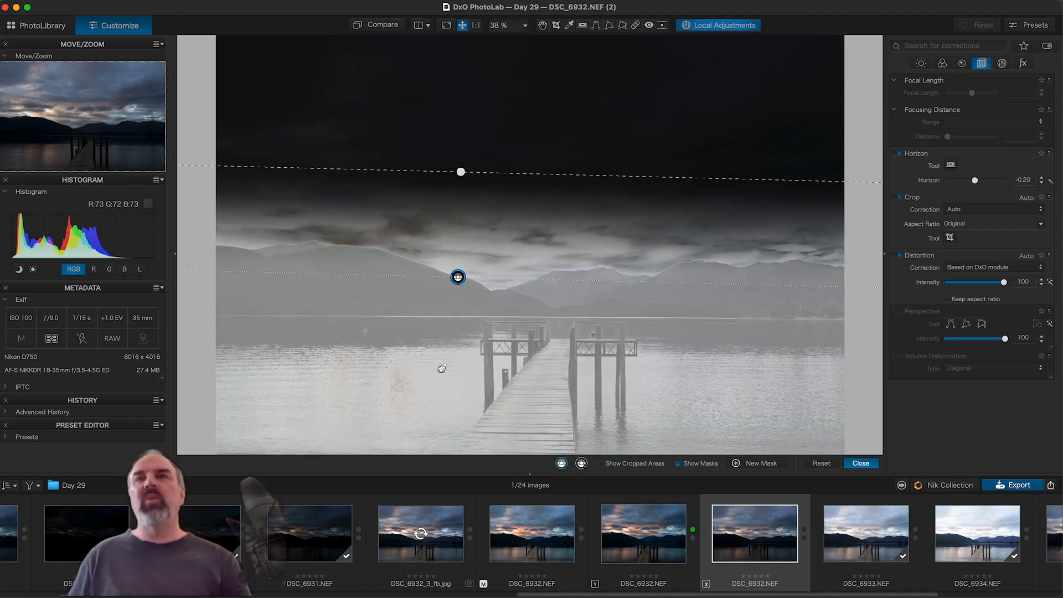
{"action": "left_click_drag", "start_coordinate": [356, 401], "coordinate": [352, 406]}
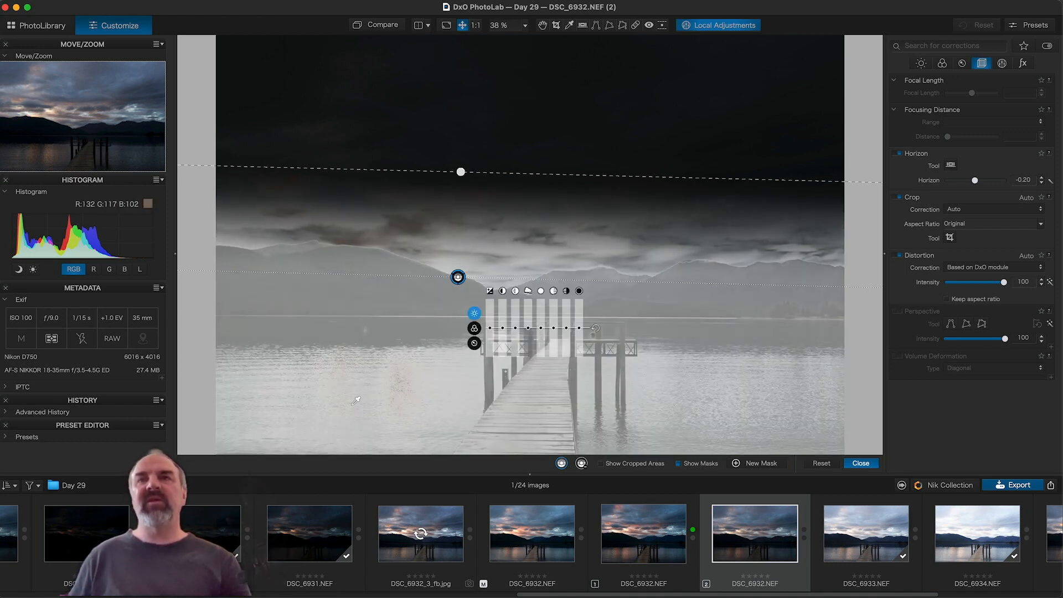
{"action": "left_click_drag", "start_coordinate": [458, 277], "coordinate": [451, 348]}
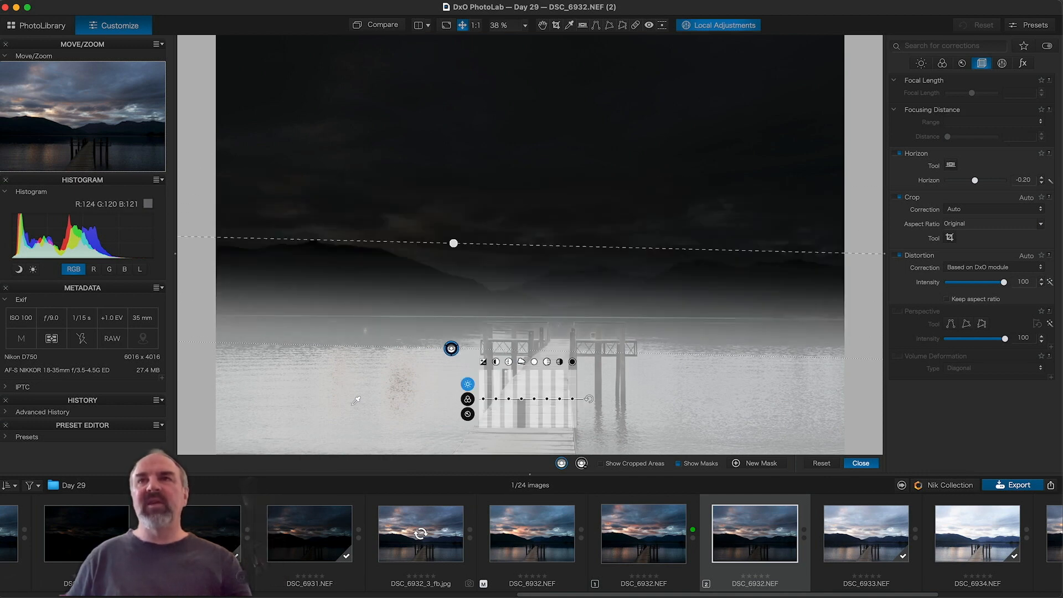
{"action": "left_click_drag", "start_coordinate": [454, 243], "coordinate": [452, 278]}
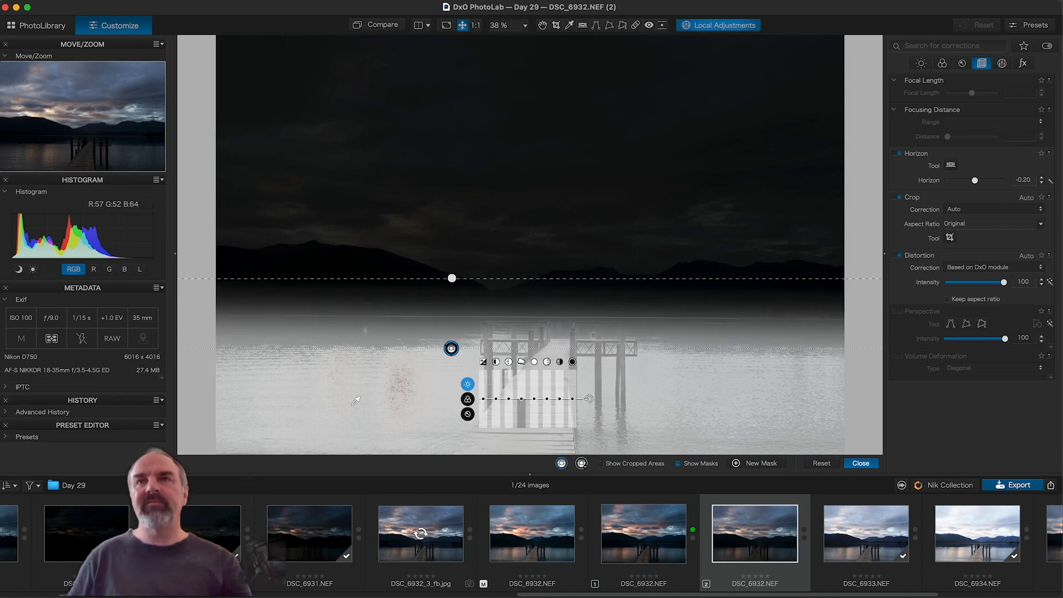
{"action": "left_click_drag", "start_coordinate": [451, 348], "coordinate": [455, 335]}
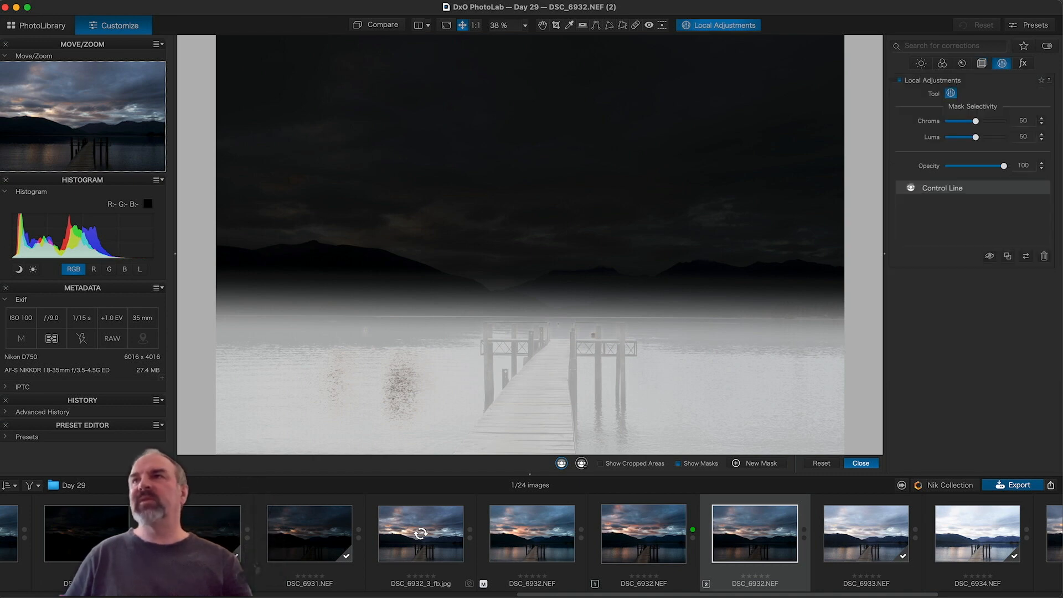
Step: Raise Mask Selectivity to Chroma 58 and Luma 66, and tilt the Control Line along the shoreline
{"action": "mouse_move", "coordinate": [976, 137]}
{"action": "left_mouse_down"}
{"action": "mouse_move", "coordinate": [985, 137]}
{"action": "mouse_move", "coordinate": [980, 121]}
{"action": "left_mouse_up"}
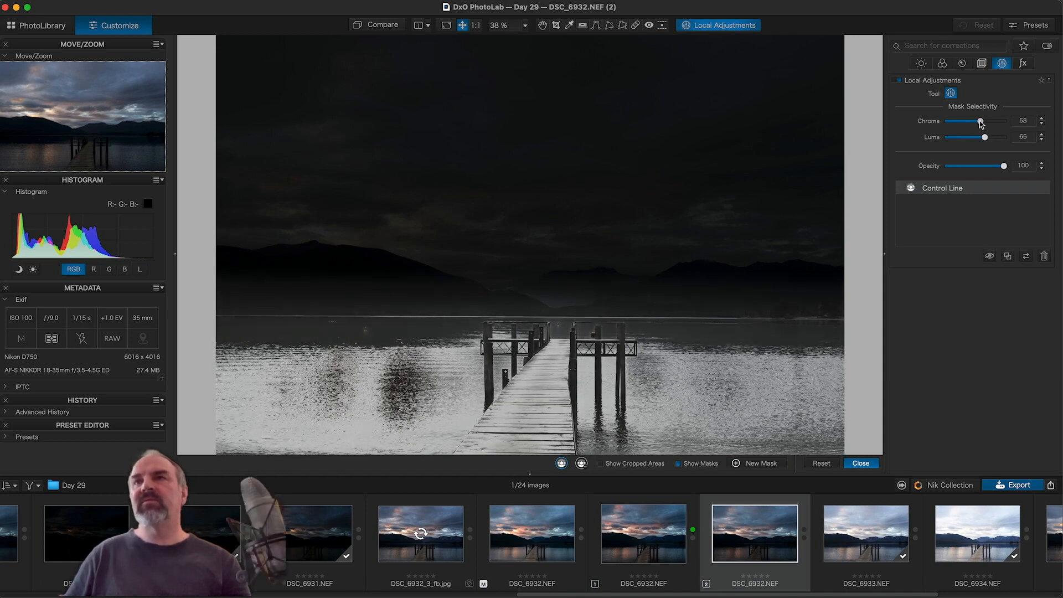
{"action": "mouse_move", "coordinate": [368, 410]}
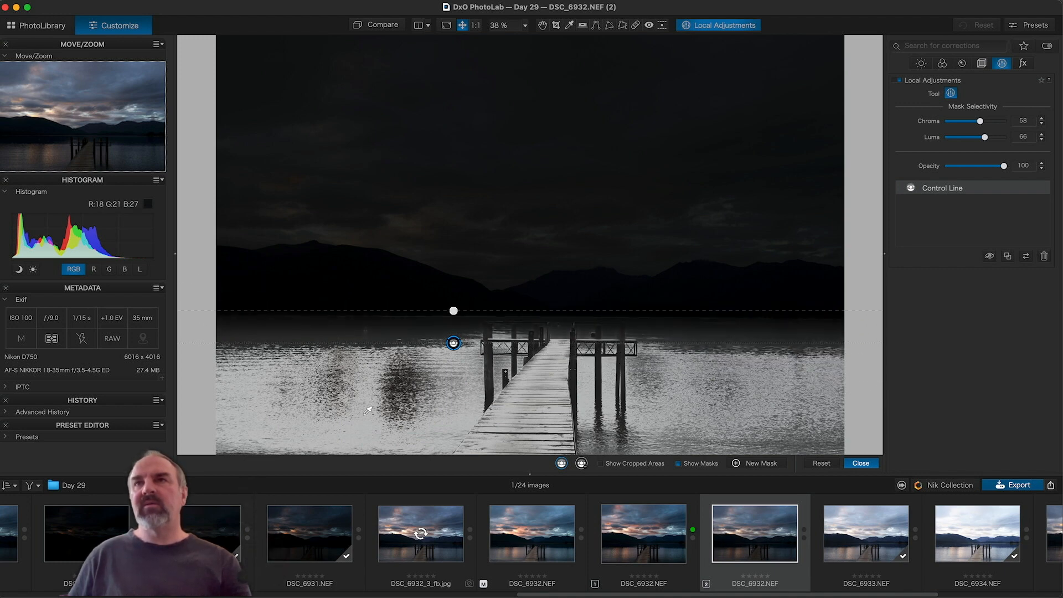
{"action": "left_click_drag", "start_coordinate": [454, 310], "coordinate": [453, 314]}
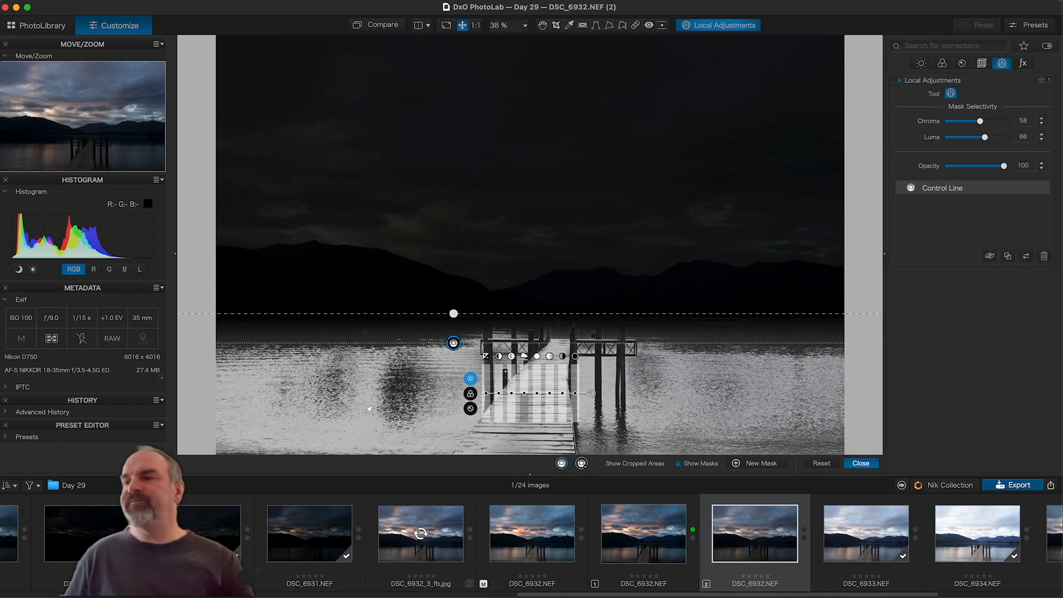
Step: Hide the mask and slightly lift the masked water's highlights, midtones and shadows
{"action": "left_click", "coordinate": [679, 463]}
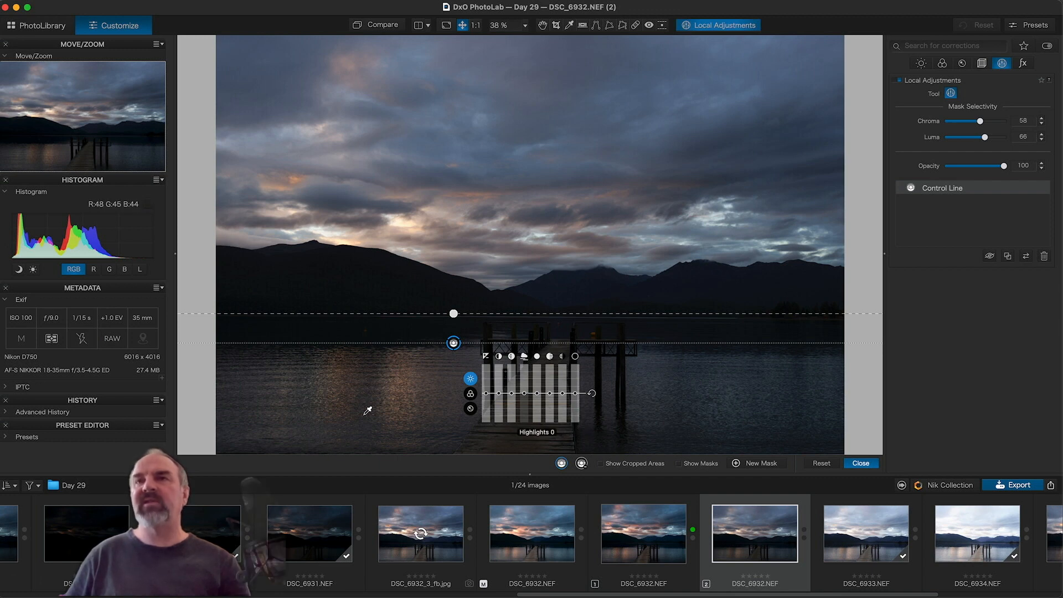
{"action": "left_click_drag", "start_coordinate": [537, 394], "coordinate": [537, 383]}
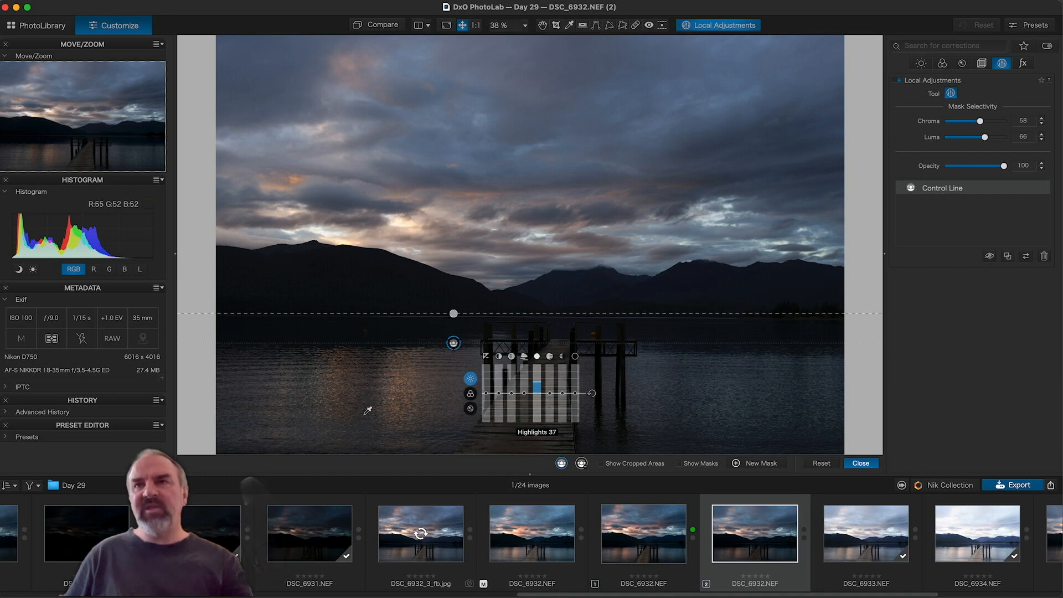
{"action": "left_click_drag", "start_coordinate": [549, 393], "coordinate": [549, 390]}
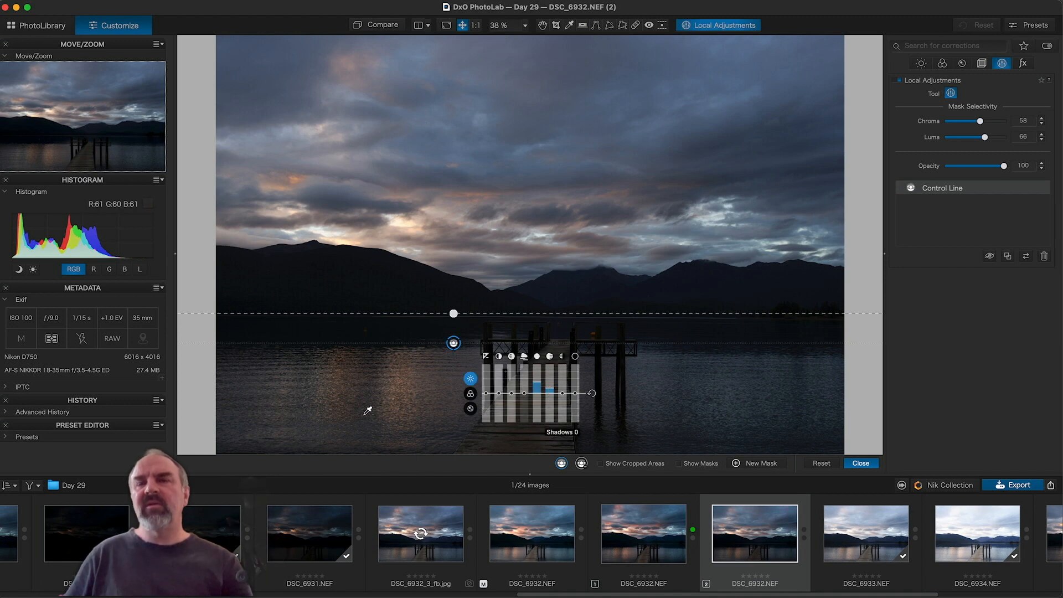
{"action": "left_click_drag", "start_coordinate": [562, 395], "coordinate": [561, 393]}
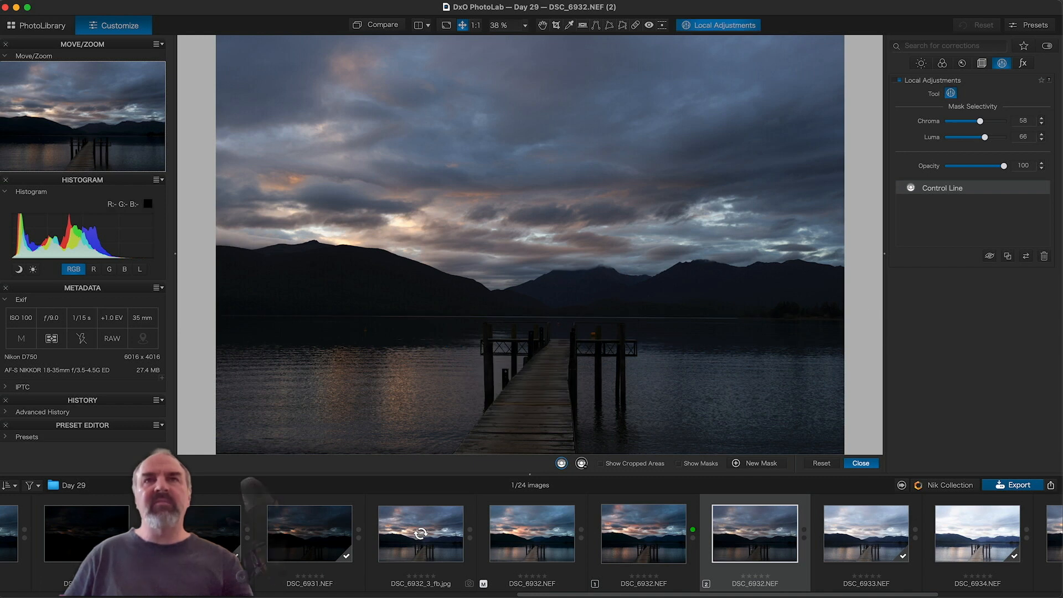
Step: With highlight clipping shown, set Shadows to 12 and Blacks to -4, then compare with the original
{"action": "key", "text": "ctrl+h"}
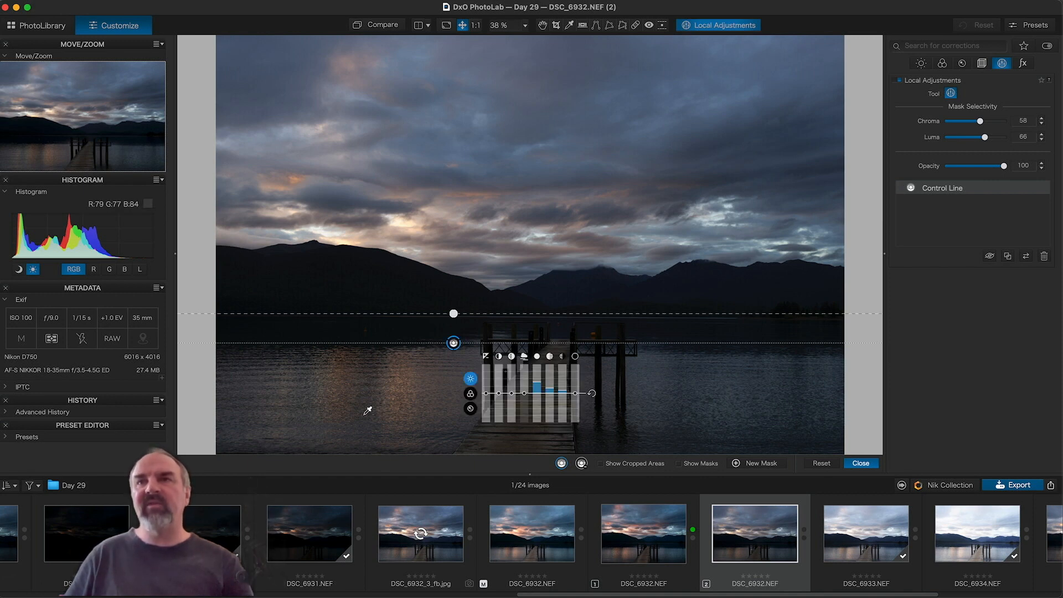
{"action": "left_click_drag", "start_coordinate": [564, 393], "coordinate": [550, 391]}
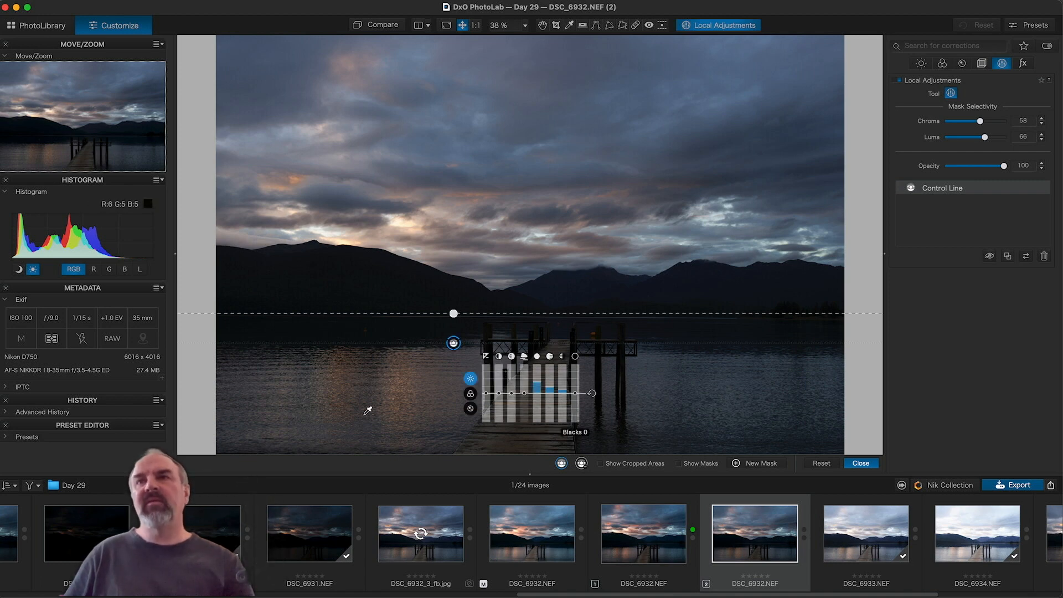
{"action": "left_click_drag", "start_coordinate": [574, 391], "coordinate": [575, 394]}
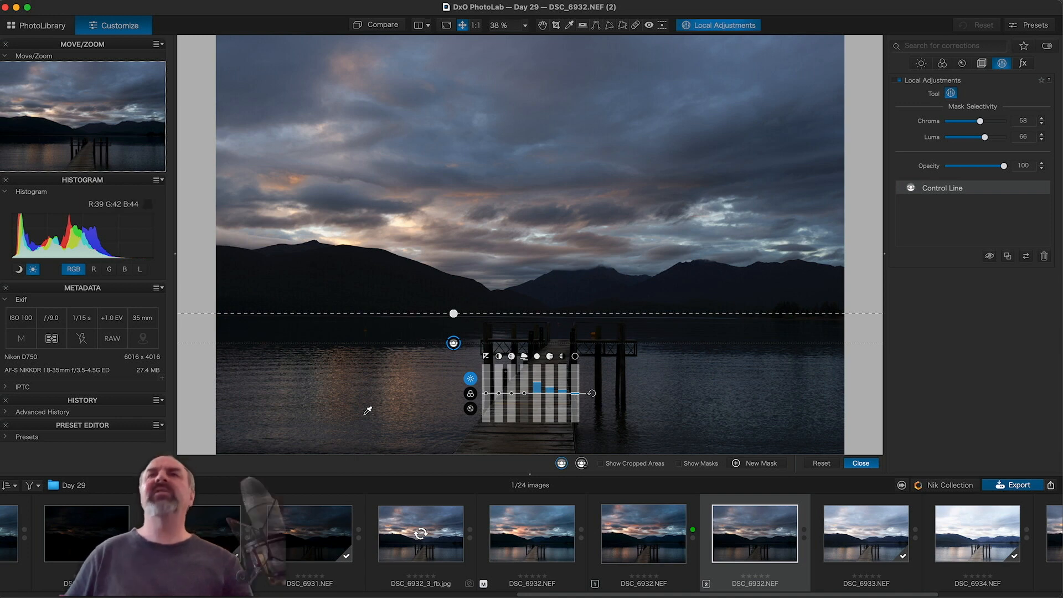
{"action": "left_click", "coordinate": [381, 25]}
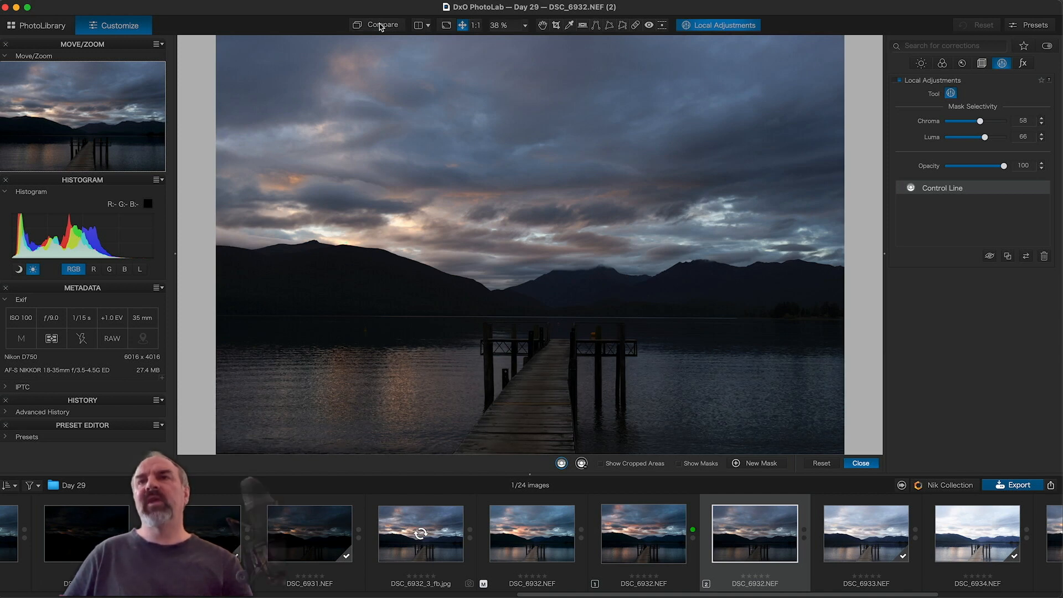
{"action": "key", "text": "d"}
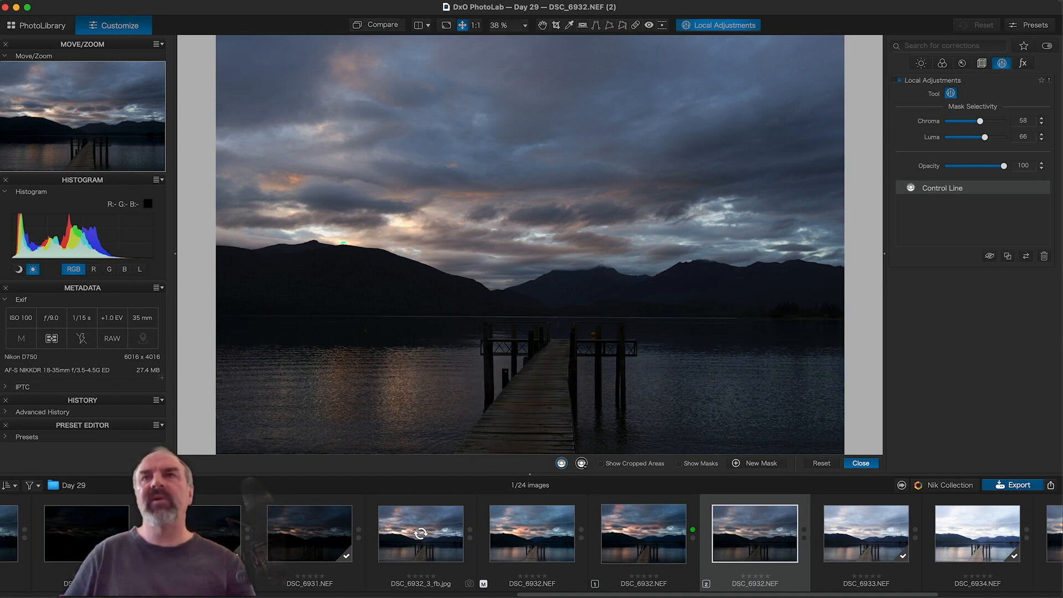
{"action": "left_click", "coordinate": [379, 25]}
{"action": "left_click", "coordinate": [378, 25]}
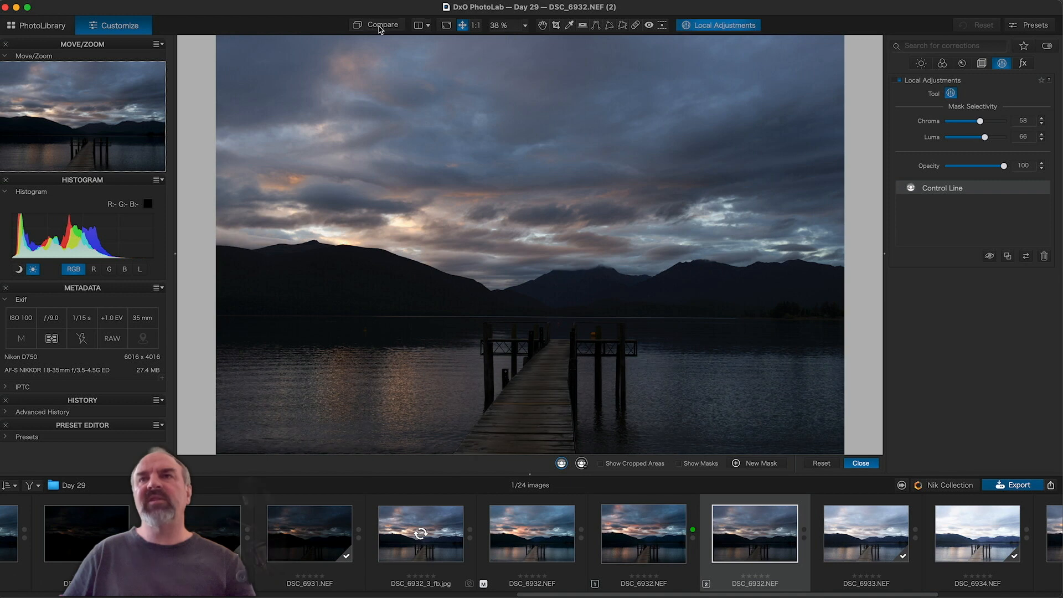
{"action": "left_click", "coordinate": [379, 25]}
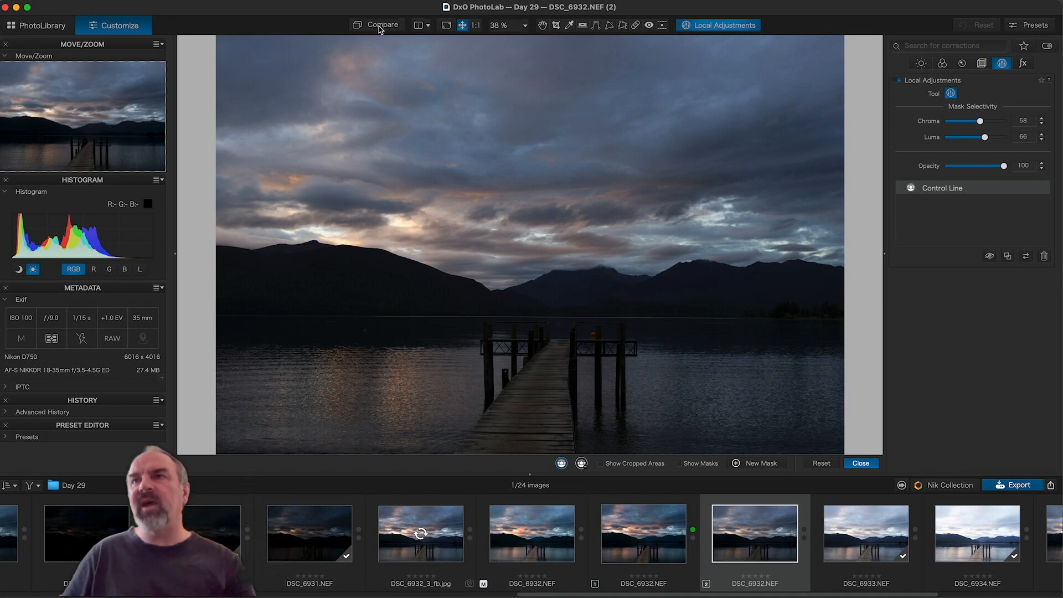
{"action": "left_click", "coordinate": [379, 26]}
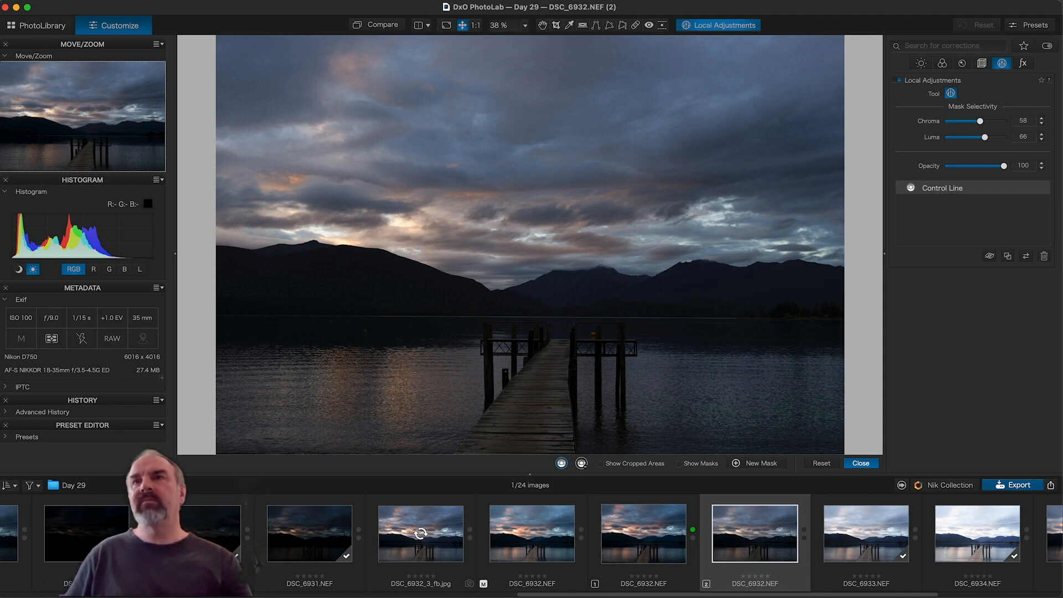
{"action": "mouse_move", "coordinate": [367, 411]}
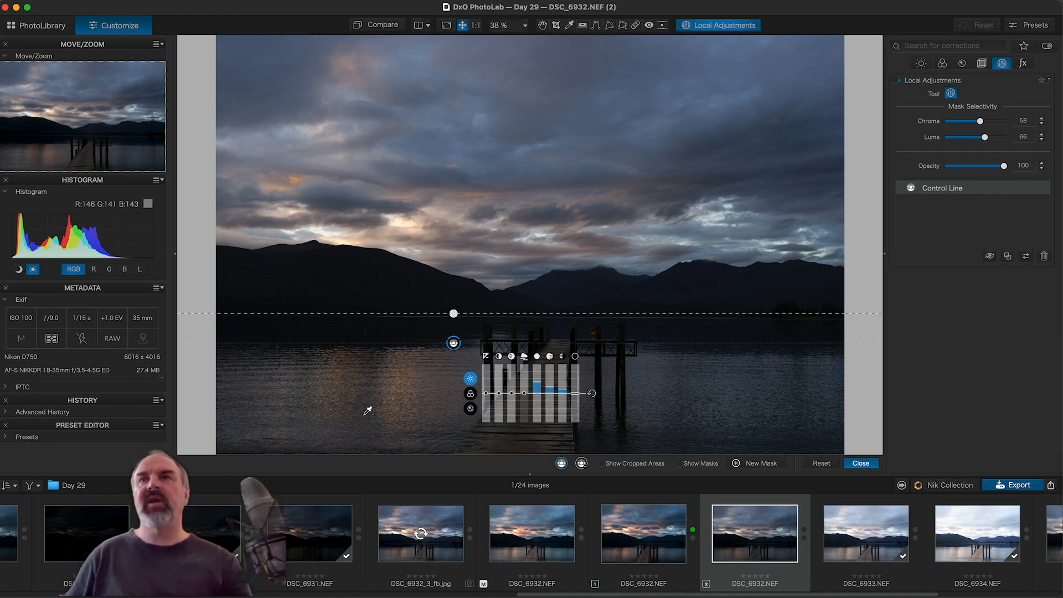
Step: Create a new mask and drag a second Control Line from the mountain ridge up into the lower sky
{"action": "right_click", "coordinate": [509, 232]}
{"action": "left_click", "coordinate": [522, 264]}
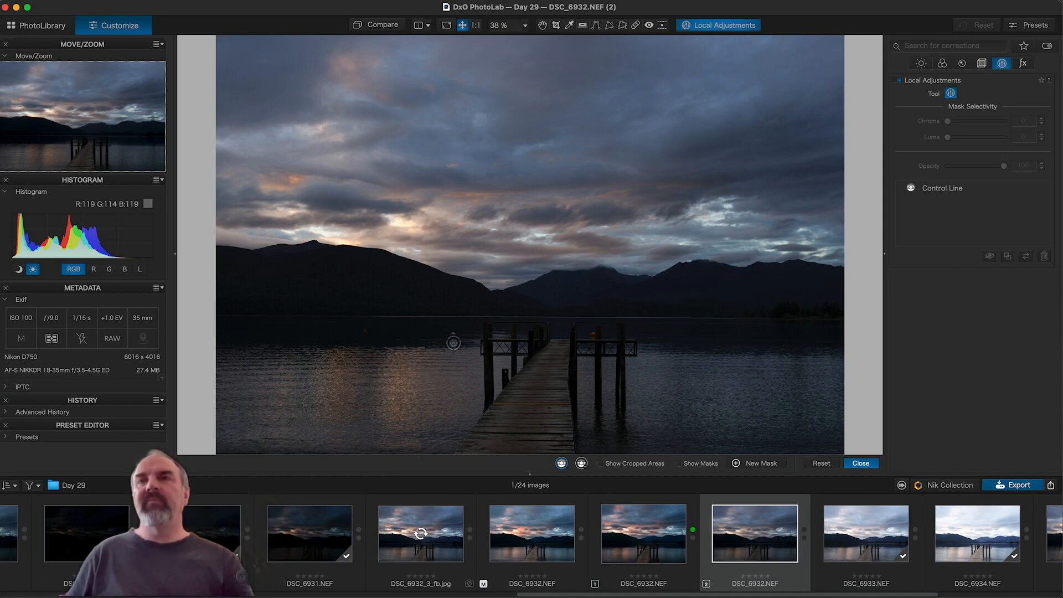
{"action": "right_click", "coordinate": [501, 250]}
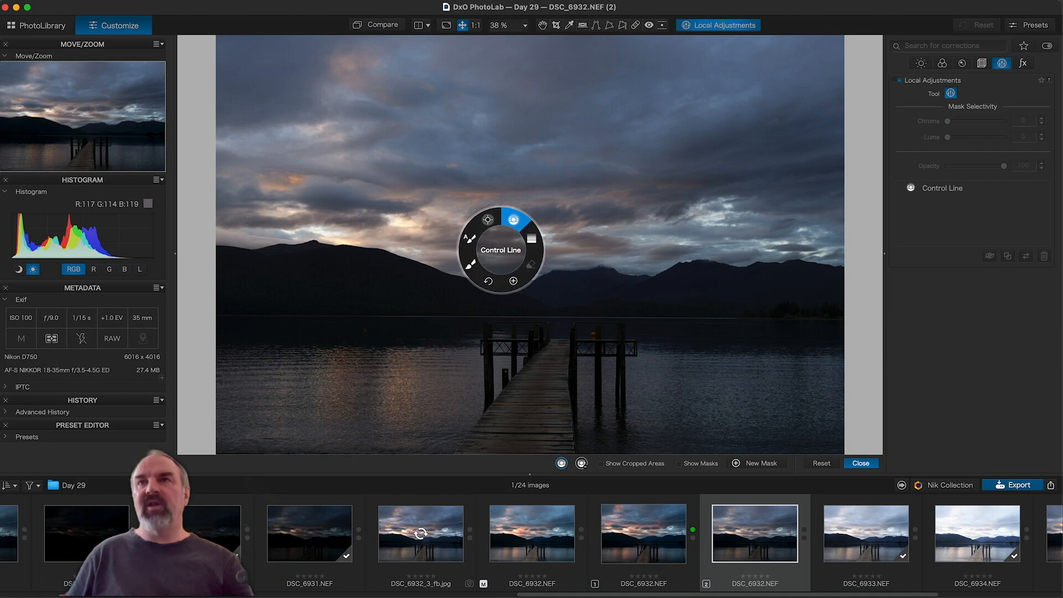
{"action": "left_click", "coordinate": [514, 219]}
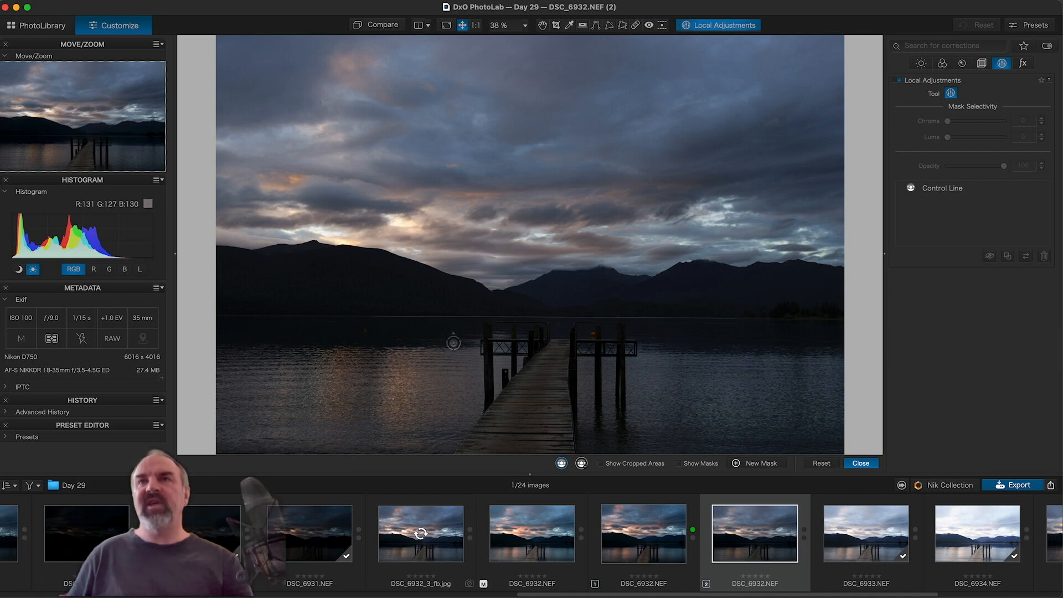
{"action": "mouse_move", "coordinate": [491, 253]}
{"action": "left_mouse_down"}
{"action": "mouse_move", "coordinate": [498, 201]}
{"action": "mouse_move", "coordinate": [485, 188]}
{"action": "mouse_move", "coordinate": [493, 195]}
{"action": "left_mouse_up"}
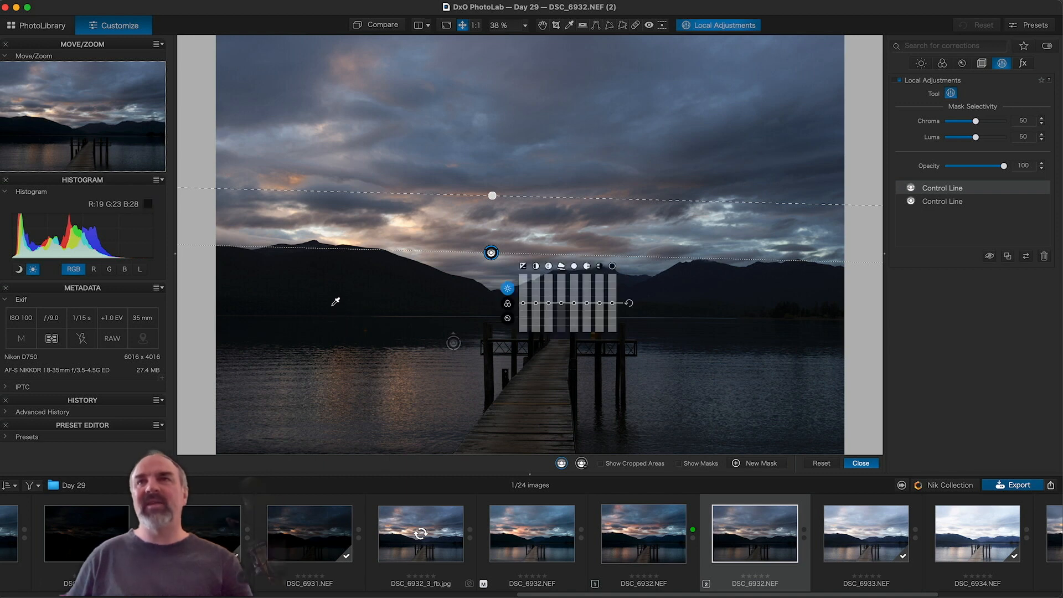
Step: Show the mask, set the second Control Line's Luma selectivity to 62, then hide the mask
{"action": "key", "text": "m"}
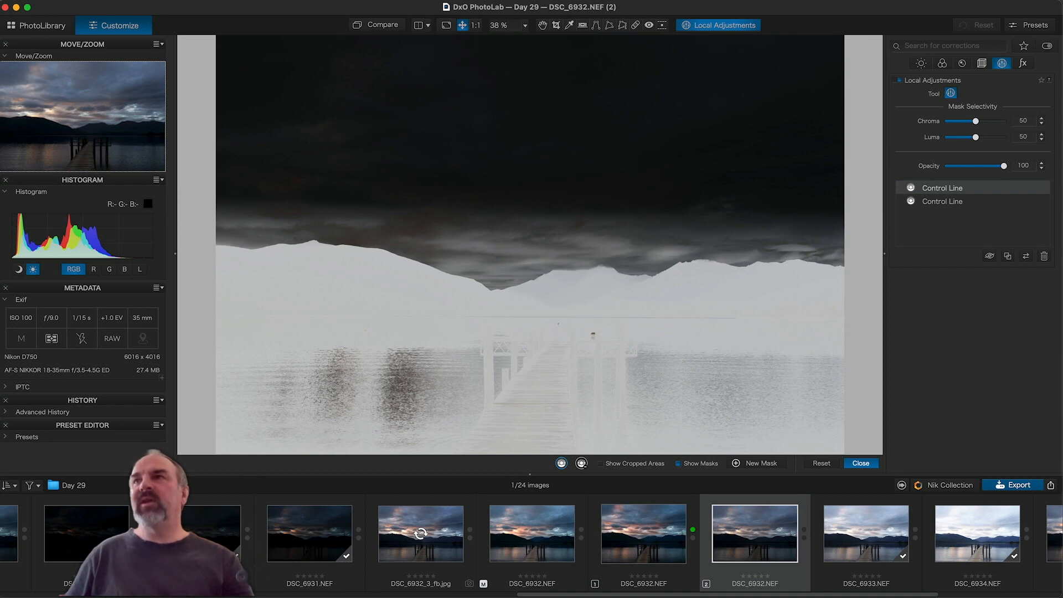
{"action": "left_click_drag", "start_coordinate": [976, 137], "coordinate": [984, 137]}
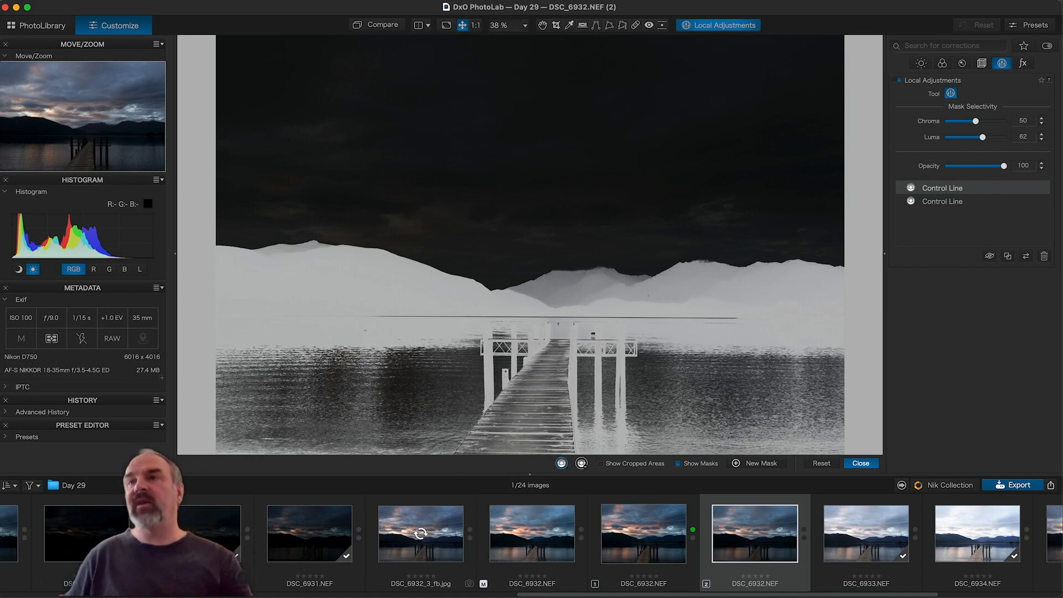
{"action": "mouse_move", "coordinate": [335, 301]}
{"action": "key", "text": "m"}
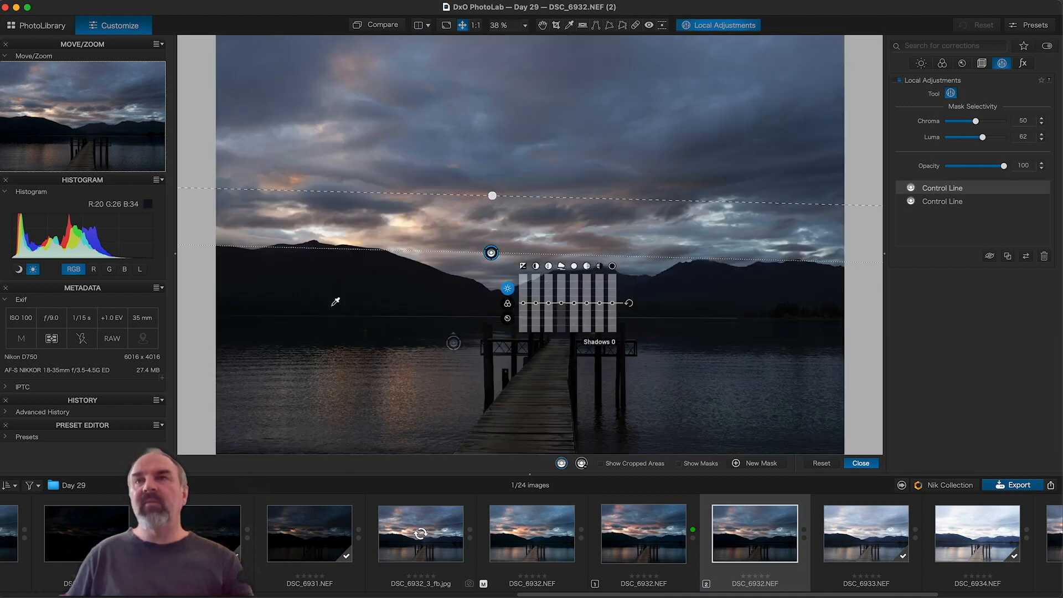
Step: Lift the second Control Line's Shadows to 25 and drop its Blacks to -4
{"action": "left_click_drag", "start_coordinate": [599, 303], "coordinate": [601, 301]}
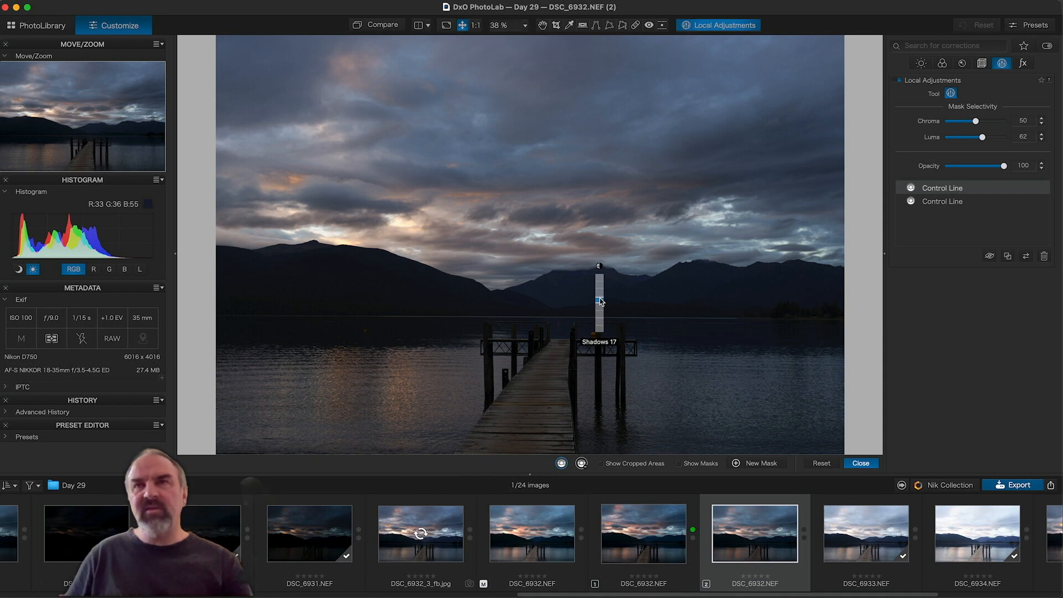
{"action": "left_click_drag", "start_coordinate": [601, 301], "coordinate": [601, 300]}
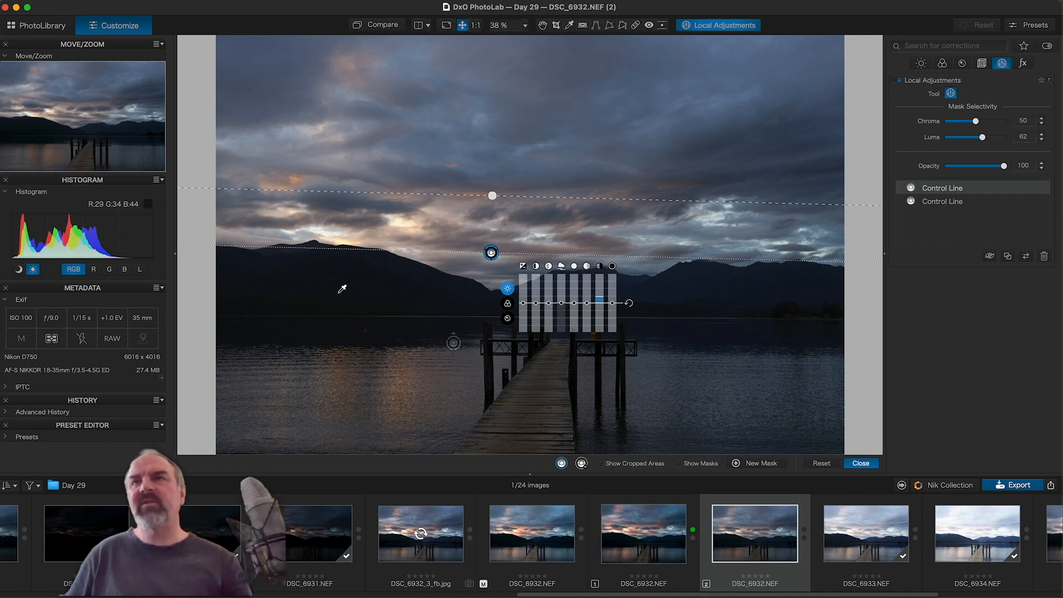
{"action": "left_click_drag", "start_coordinate": [611, 303], "coordinate": [599, 299]}
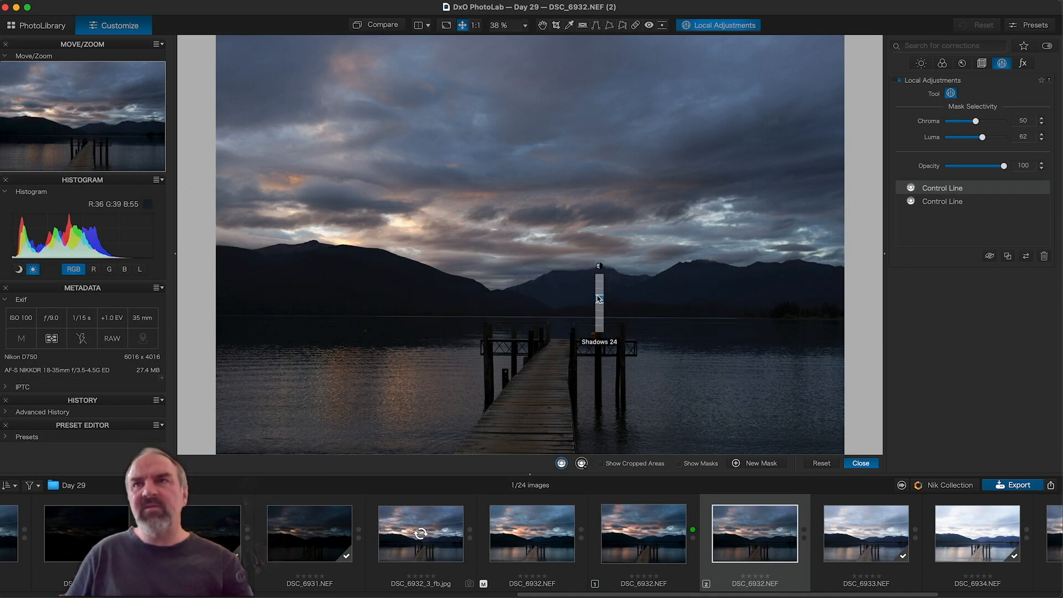
{"action": "left_click_drag", "start_coordinate": [599, 299], "coordinate": [599, 298]}
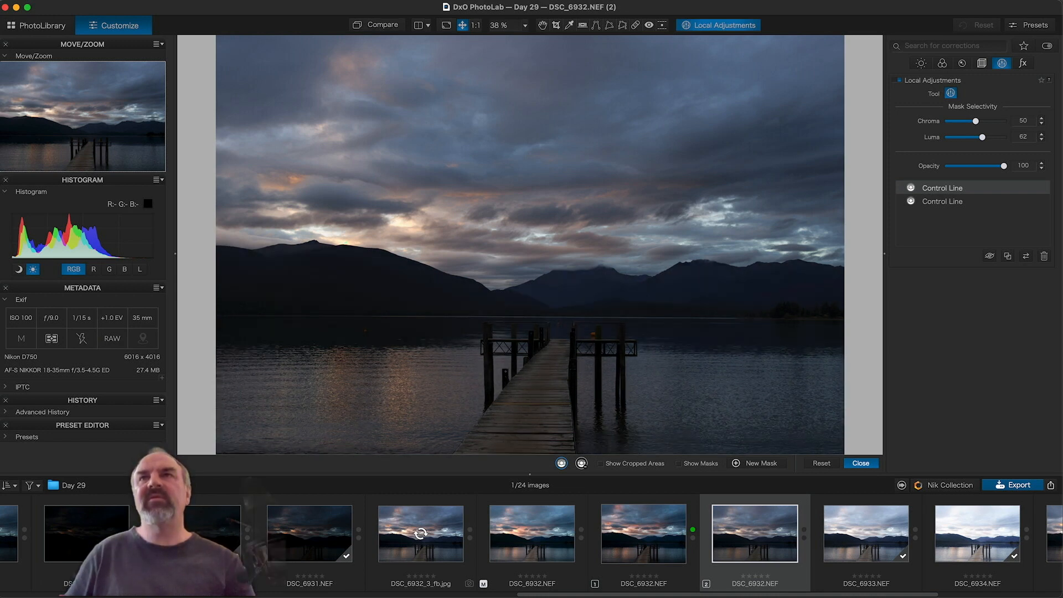
{"action": "key", "text": "super+alt+0"}
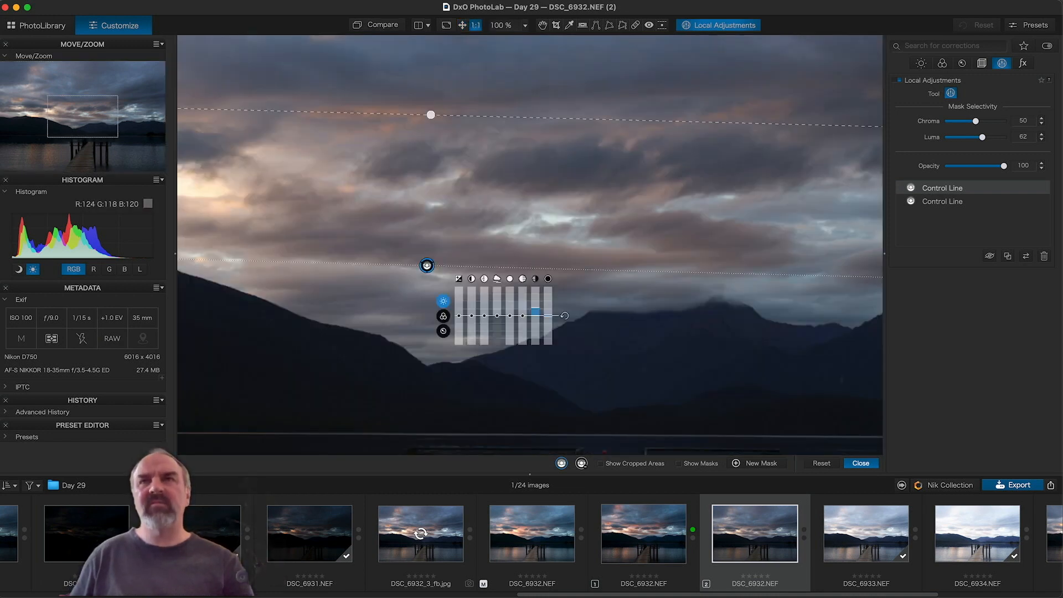
{"action": "key", "text": "space"}
{"action": "scroll", "coordinate": [197, 194], "scroll_direction": "down", "scroll_amount": 10}
{"action": "scroll", "coordinate": [197, 195], "scroll_direction": "left", "scroll_amount": 10}
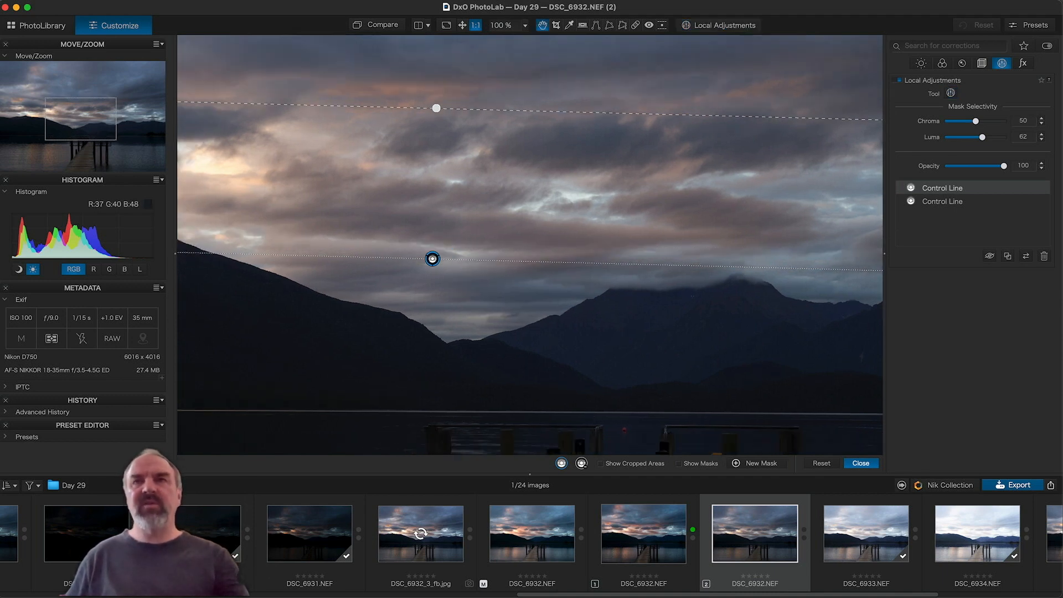
{"action": "left_click_drag", "start_coordinate": [209, 190], "coordinate": [318, 211]}
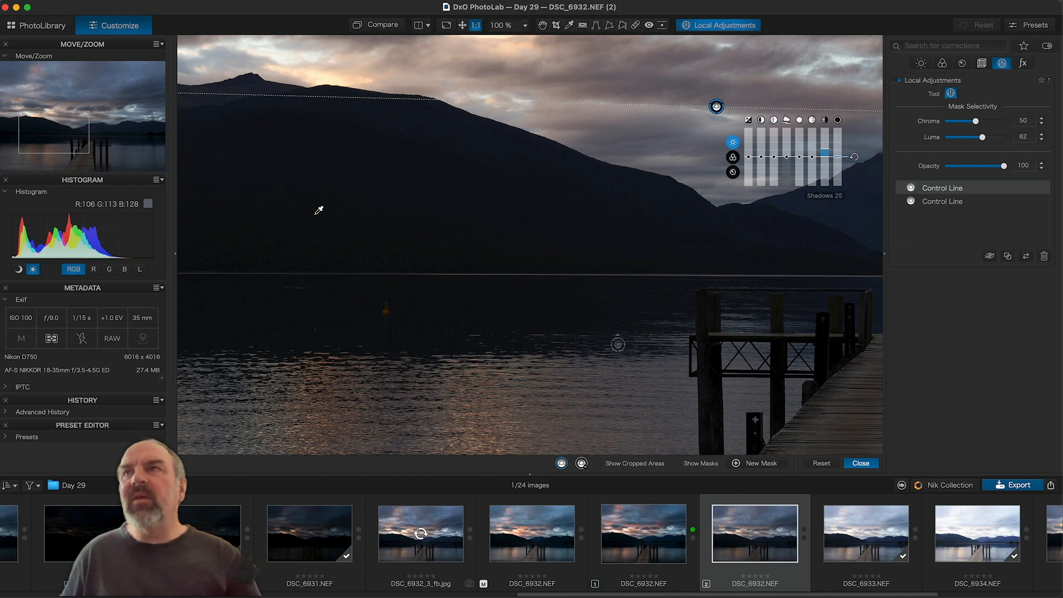
{"action": "scroll", "coordinate": [319, 210], "scroll_direction": "up", "scroll_amount": 6}
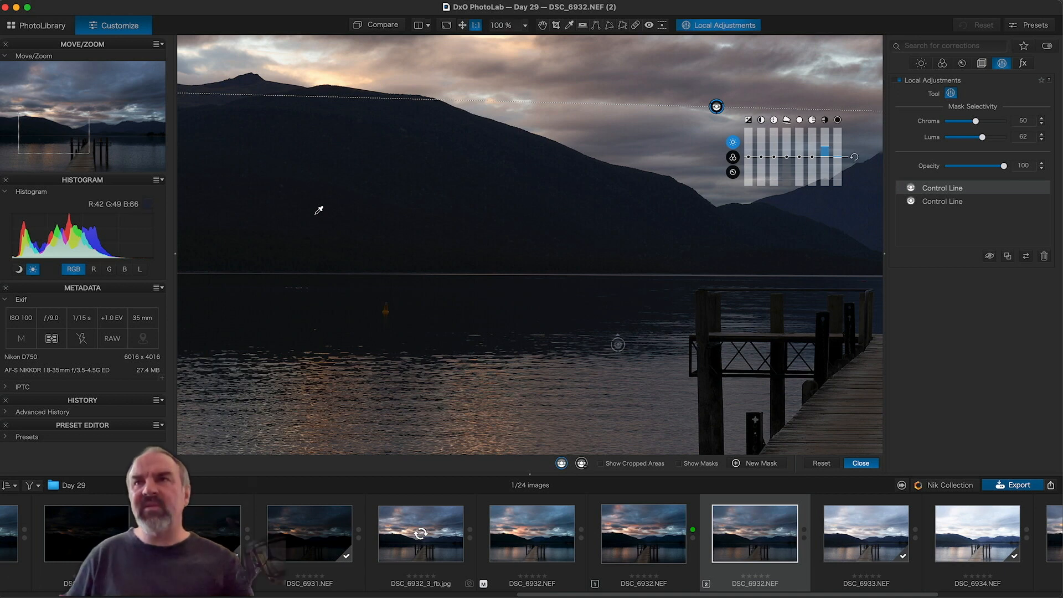
{"action": "scroll", "coordinate": [319, 210], "scroll_direction": "down", "scroll_amount": 2}
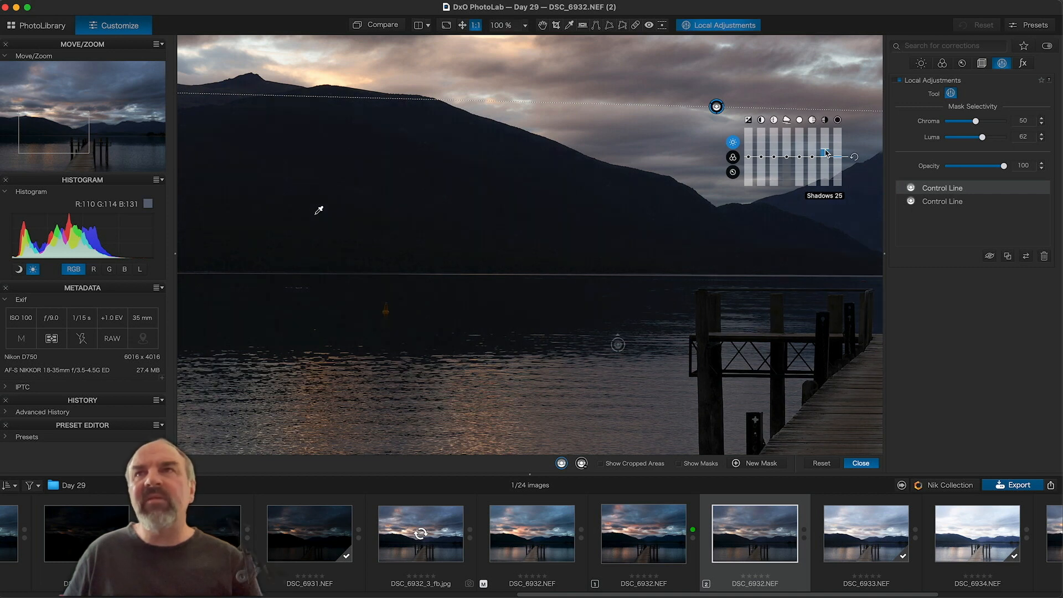
{"action": "scroll", "coordinate": [319, 210], "scroll_direction": "up", "scroll_amount": 6}
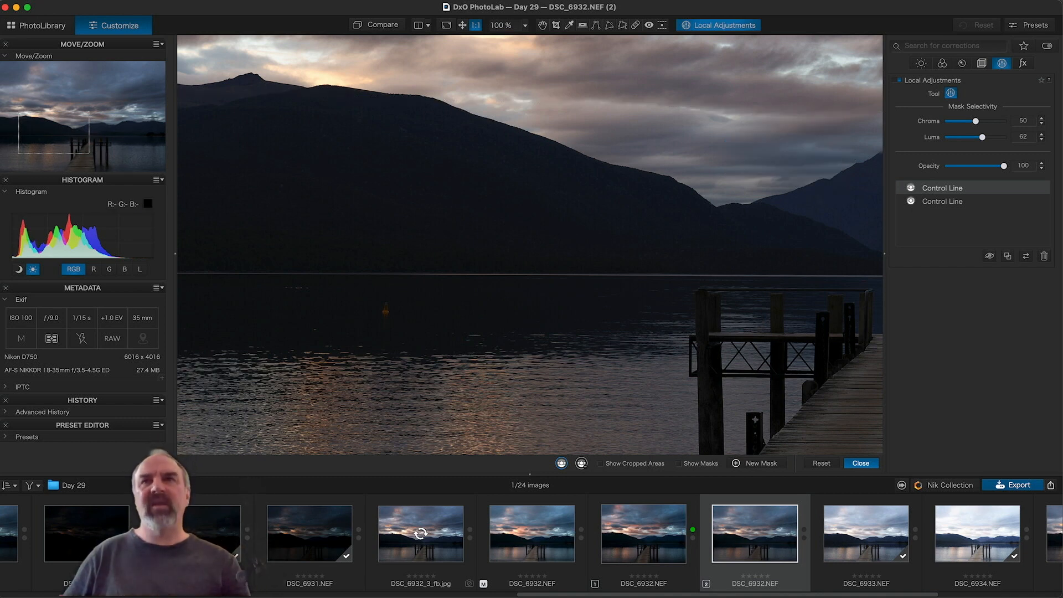
{"action": "left_click", "coordinate": [462, 25]}
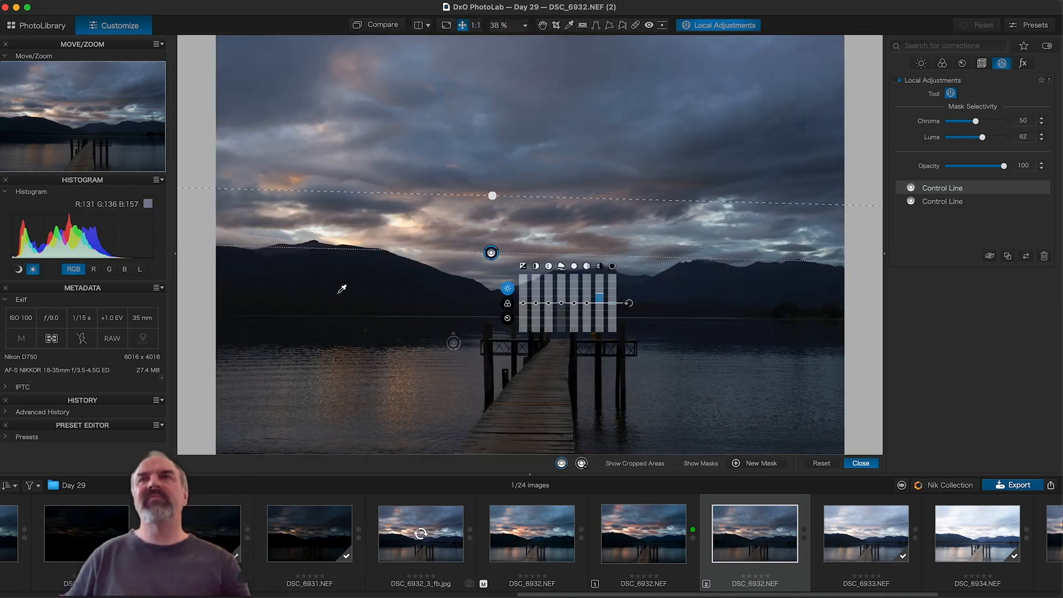
{"action": "left_click", "coordinate": [382, 26]}
{"action": "left_click", "coordinate": [382, 25]}
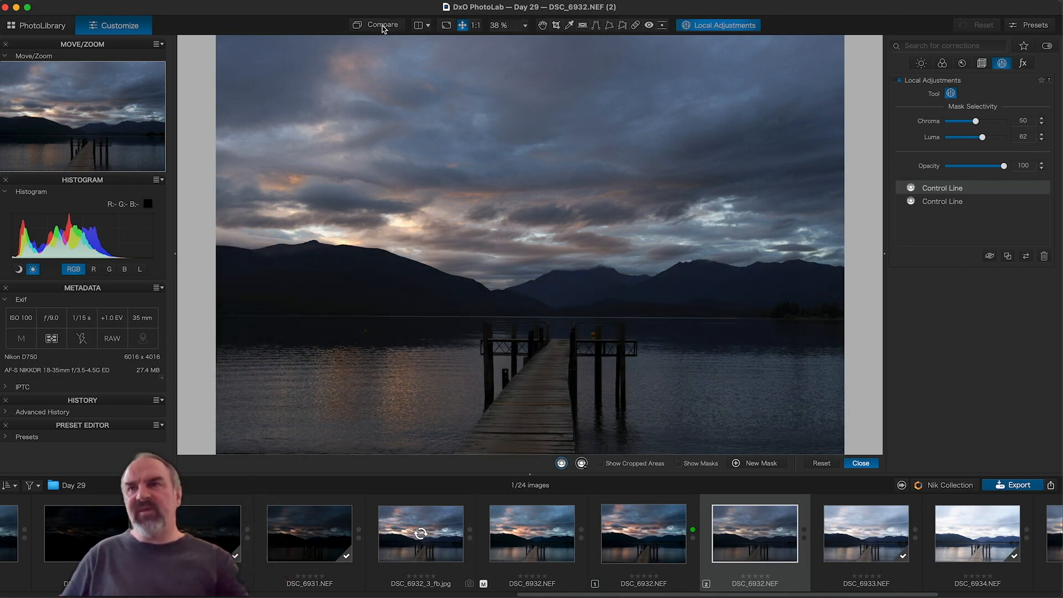
{"action": "left_click", "coordinate": [382, 25]}
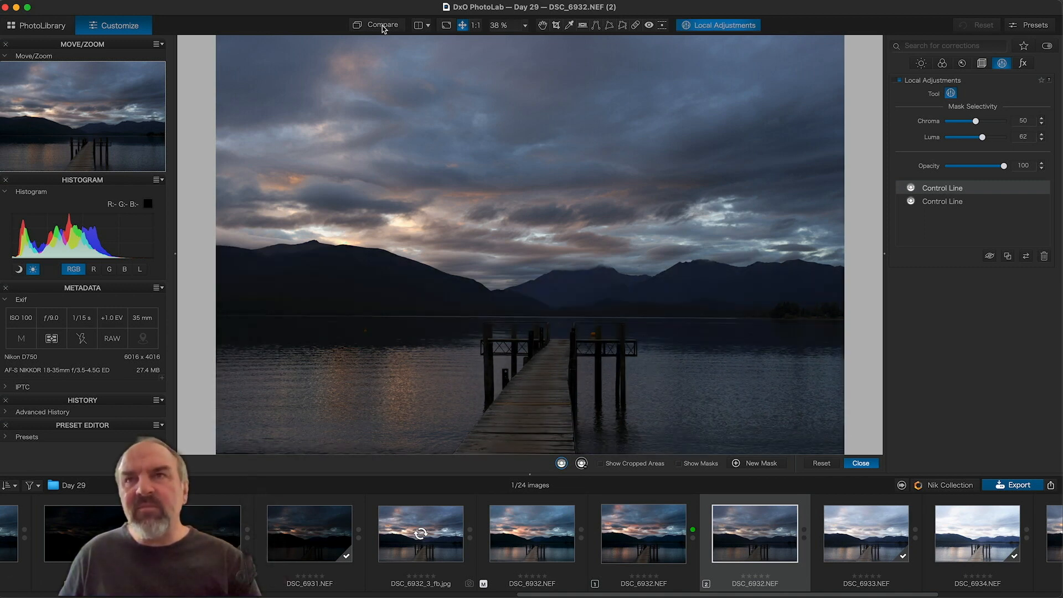
{"action": "left_click", "coordinate": [382, 26]}
{"action": "left_click", "coordinate": [382, 26]}
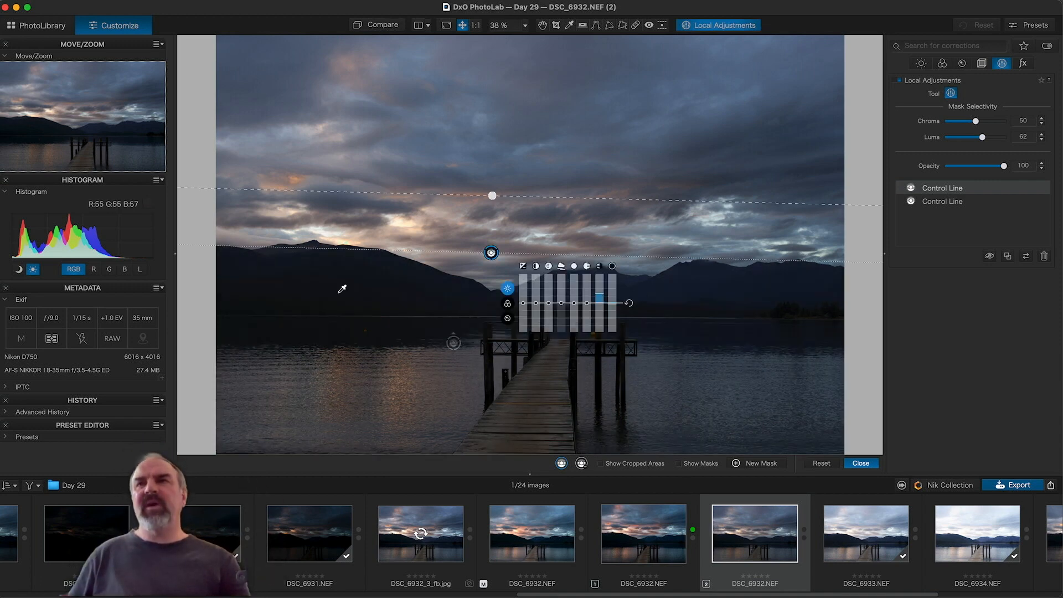
Step: Select the water's Control Line and lower its Highlights to 26
{"action": "left_click", "coordinate": [454, 343]}
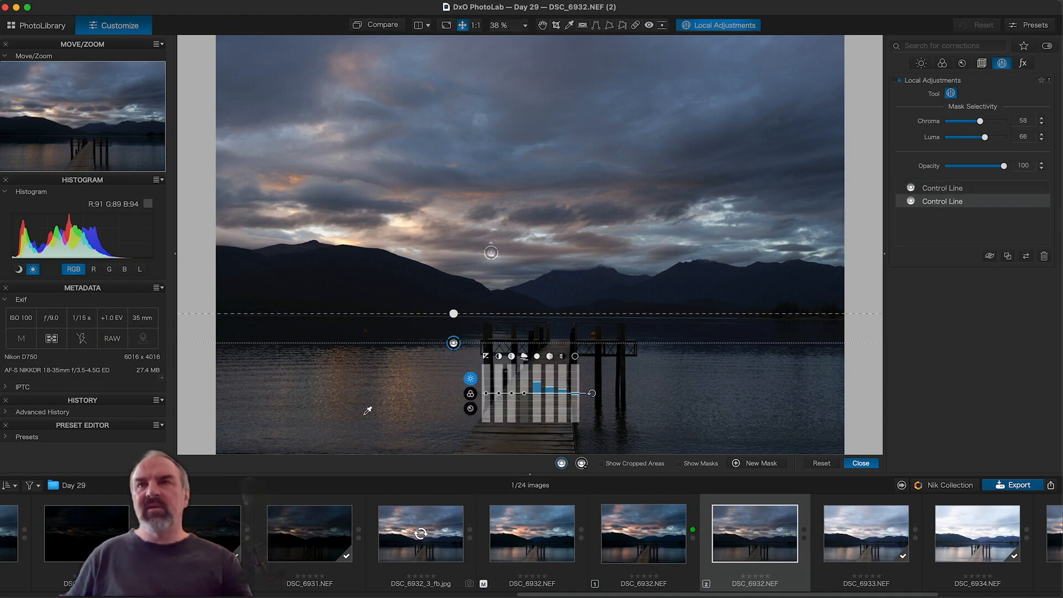
{"action": "left_click_drag", "start_coordinate": [536, 381], "coordinate": [536, 386]}
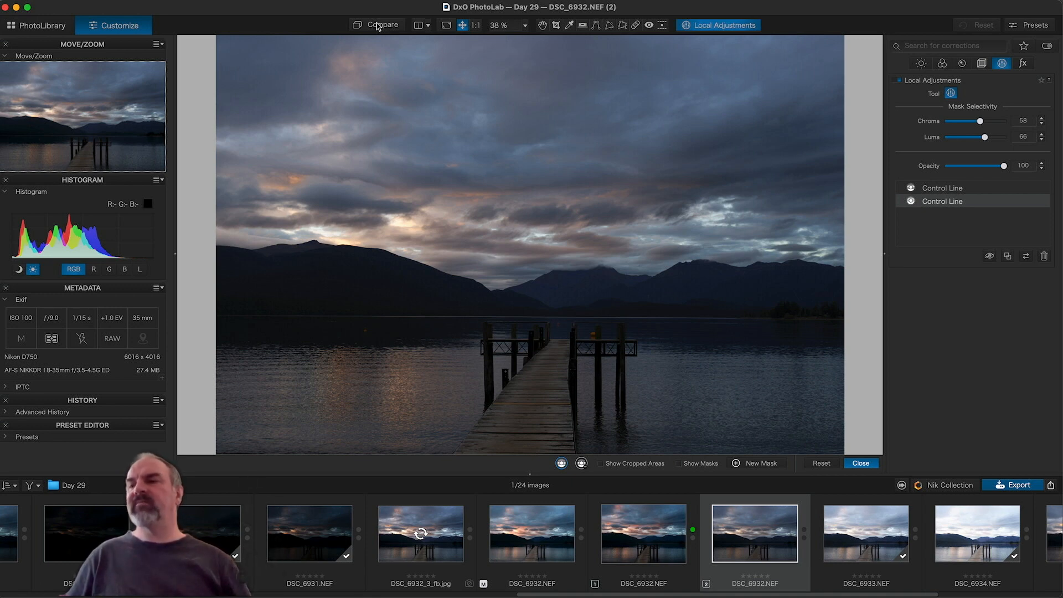
{"action": "mouse_move", "coordinate": [367, 410]}
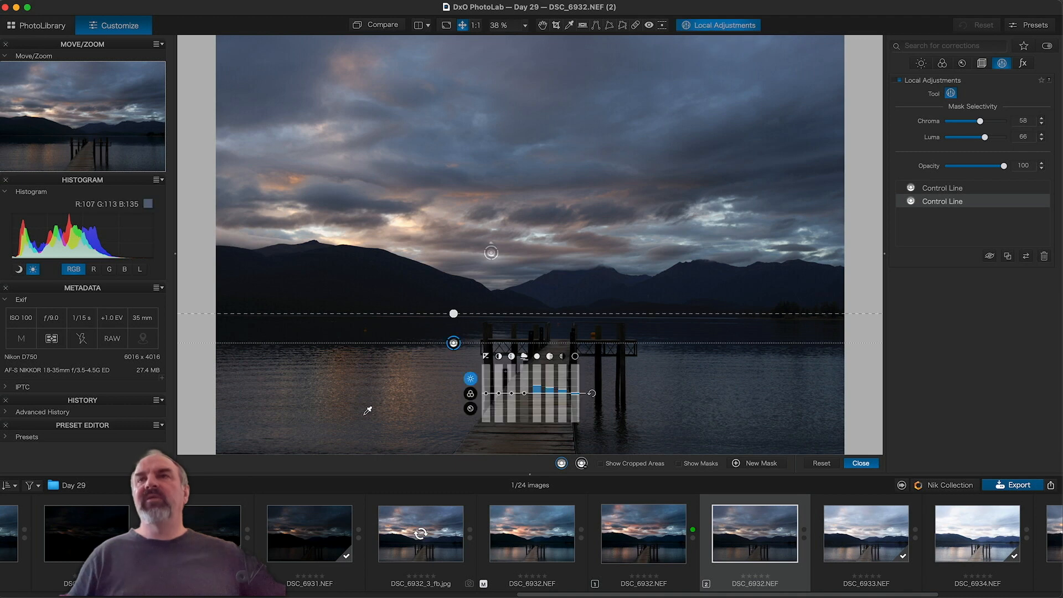
Step: Draw a Graduated Filter down over the sky, nudging it slightly upward
{"action": "right_click", "coordinate": [586, 168]}
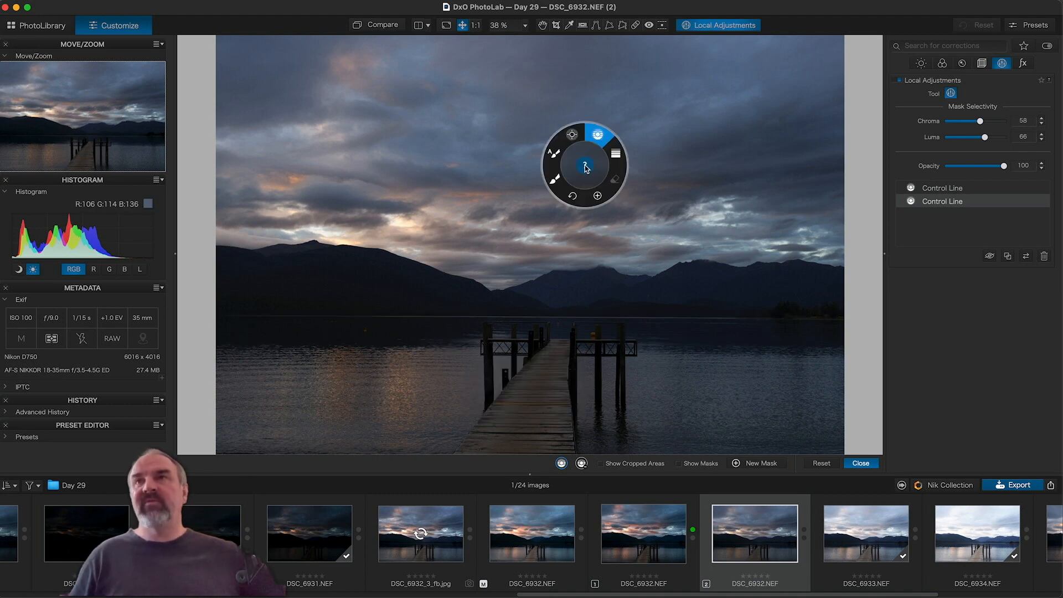
{"action": "left_click", "coordinate": [615, 154]}
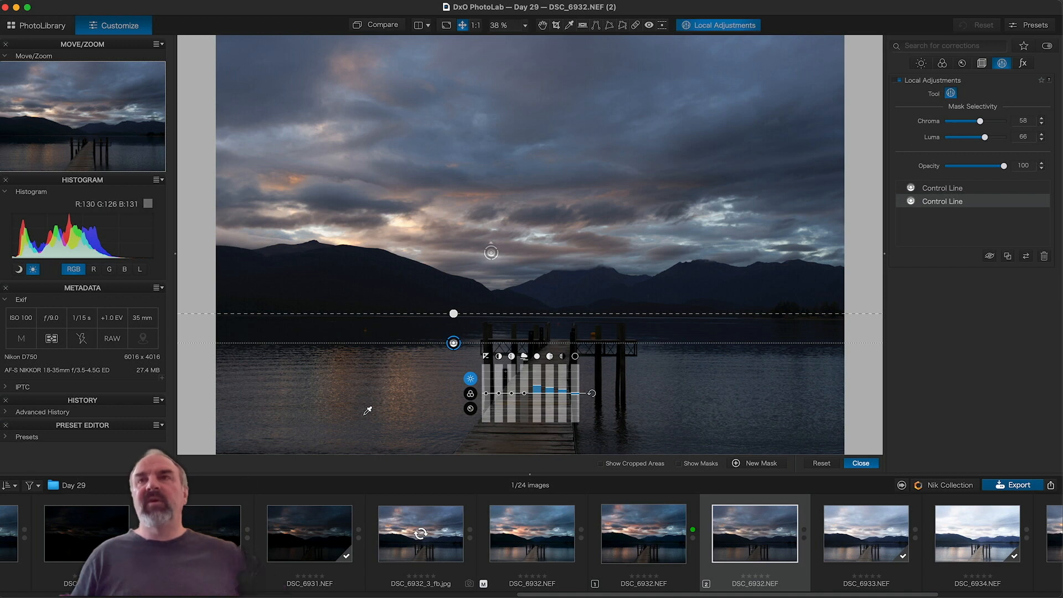
{"action": "mouse_move", "coordinate": [519, 244]}
{"action": "left_mouse_down"}
{"action": "mouse_move", "coordinate": [520, 339]}
{"action": "mouse_move", "coordinate": [536, 288]}
{"action": "mouse_move", "coordinate": [529, 260]}
{"action": "left_mouse_up"}
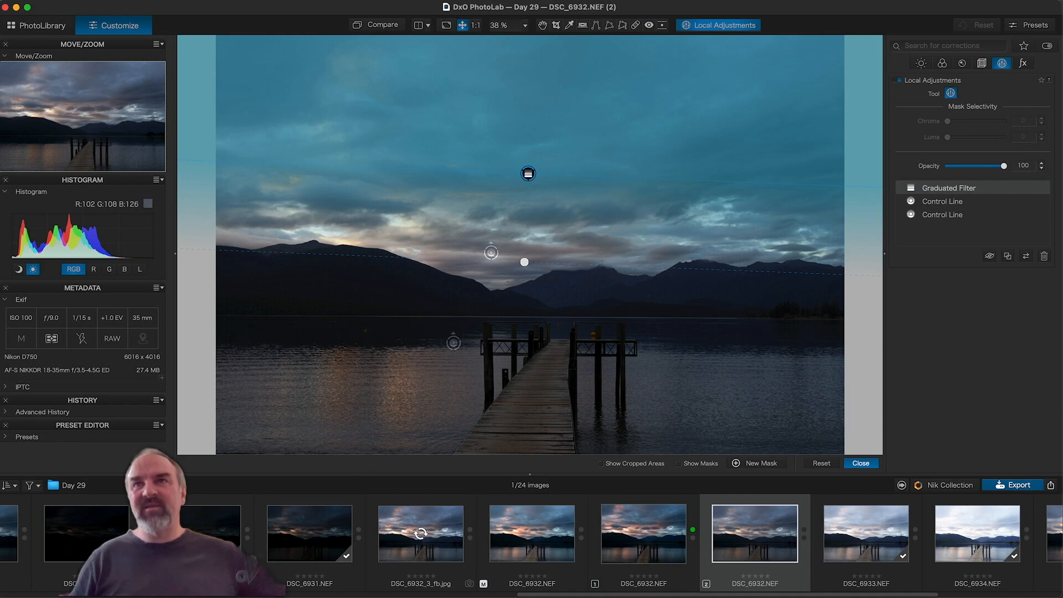
{"action": "left_click_drag", "start_coordinate": [528, 173], "coordinate": [526, 170]}
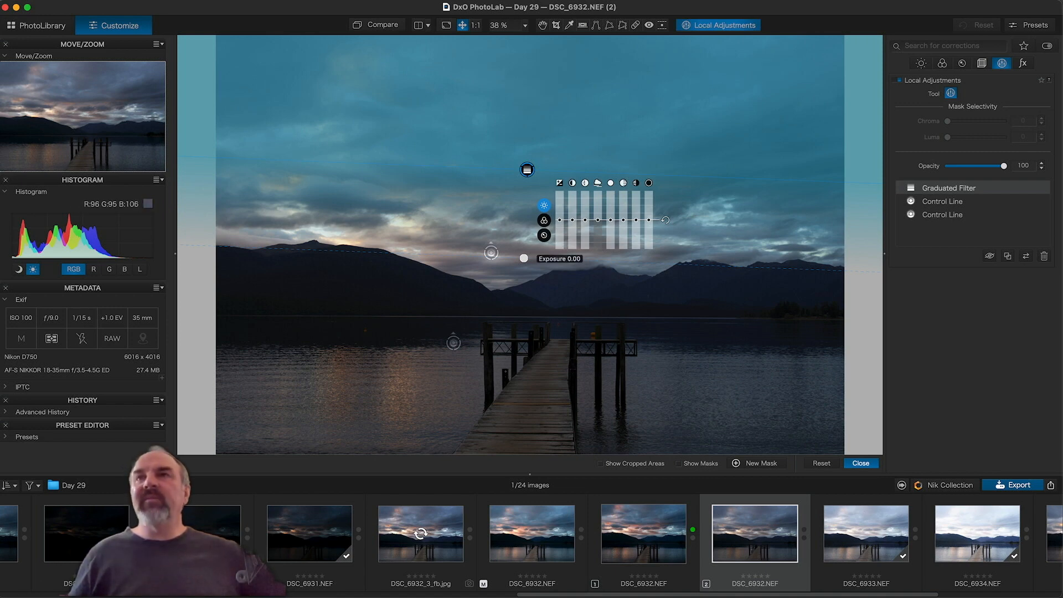
Step: Darken the sky filter's Exposure to about -0.31 and compare with the original
{"action": "left_click_drag", "start_coordinate": [559, 220], "coordinate": [559, 225]}
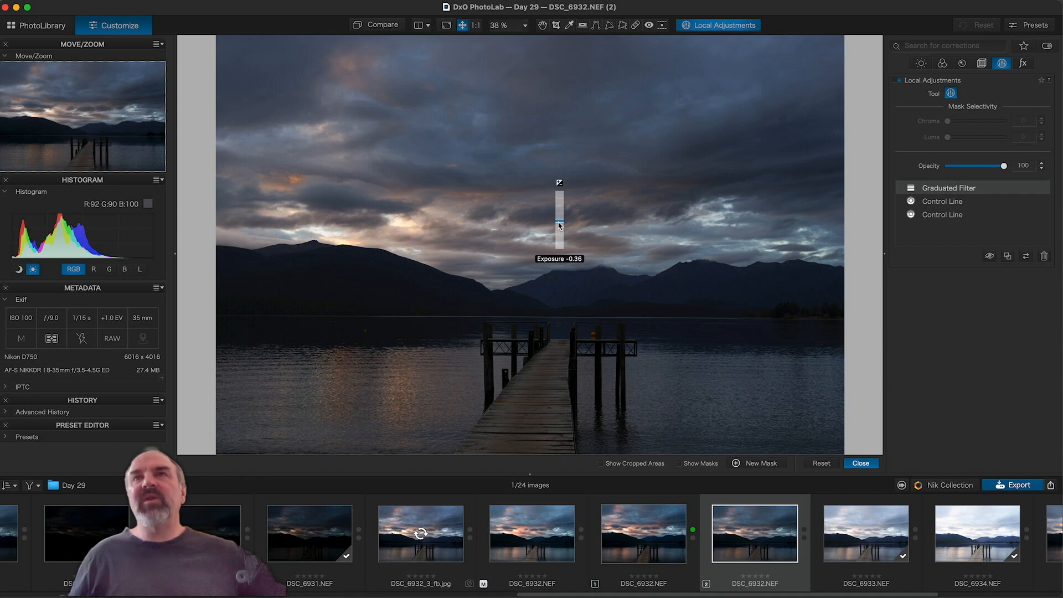
{"action": "left_click_drag", "start_coordinate": [559, 225], "coordinate": [559, 223]}
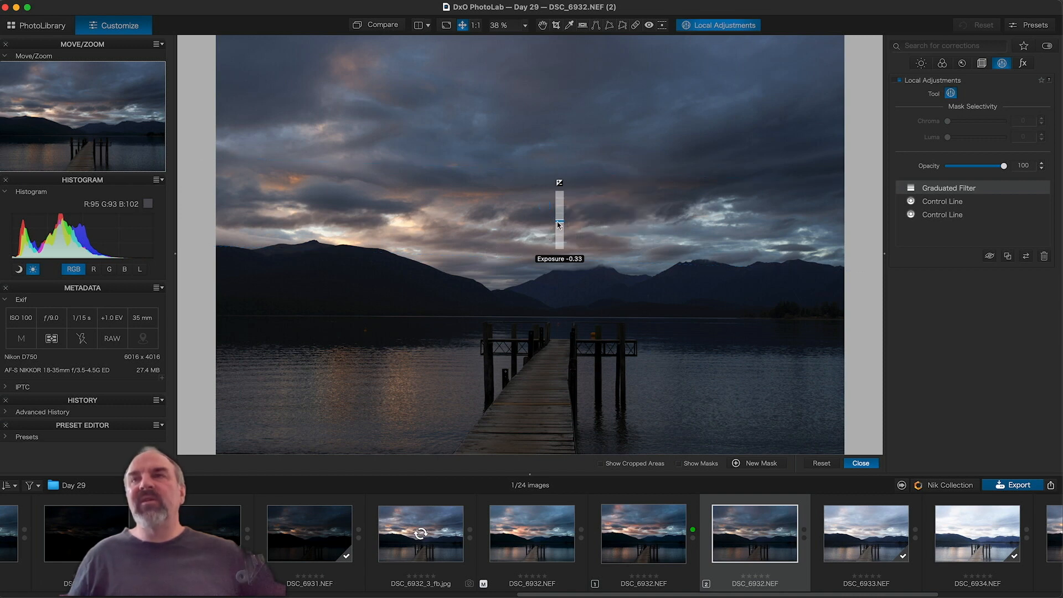
{"action": "left_click_drag", "start_coordinate": [559, 224], "coordinate": [559, 223]}
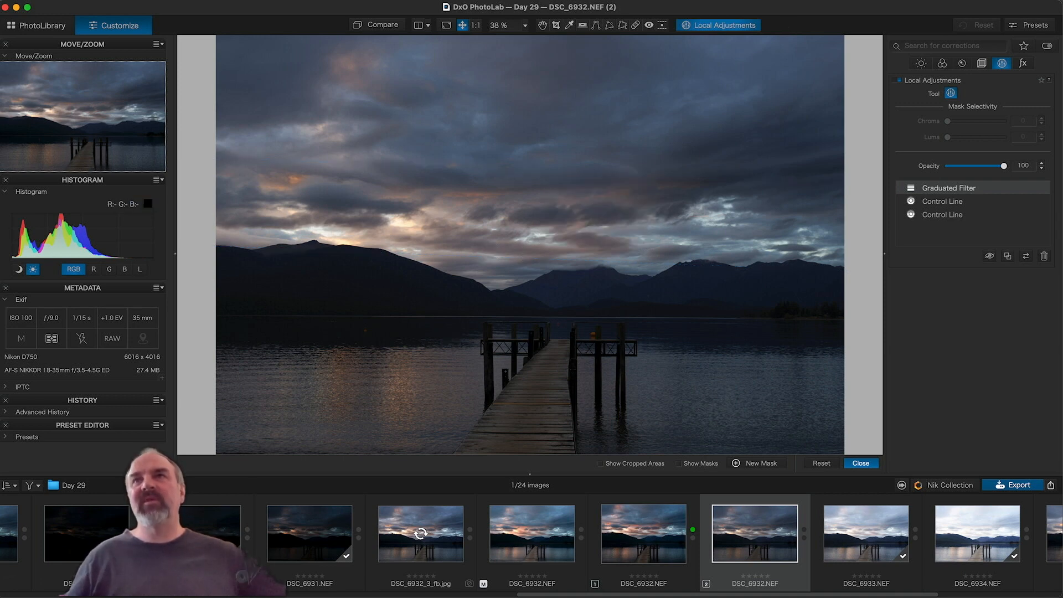
{"action": "left_click", "coordinate": [385, 25]}
Step: Set the sky filter's Midtones to about 5, Exposure to -0.27 and Shadows to 7
{"action": "left_click", "coordinate": [384, 25]}
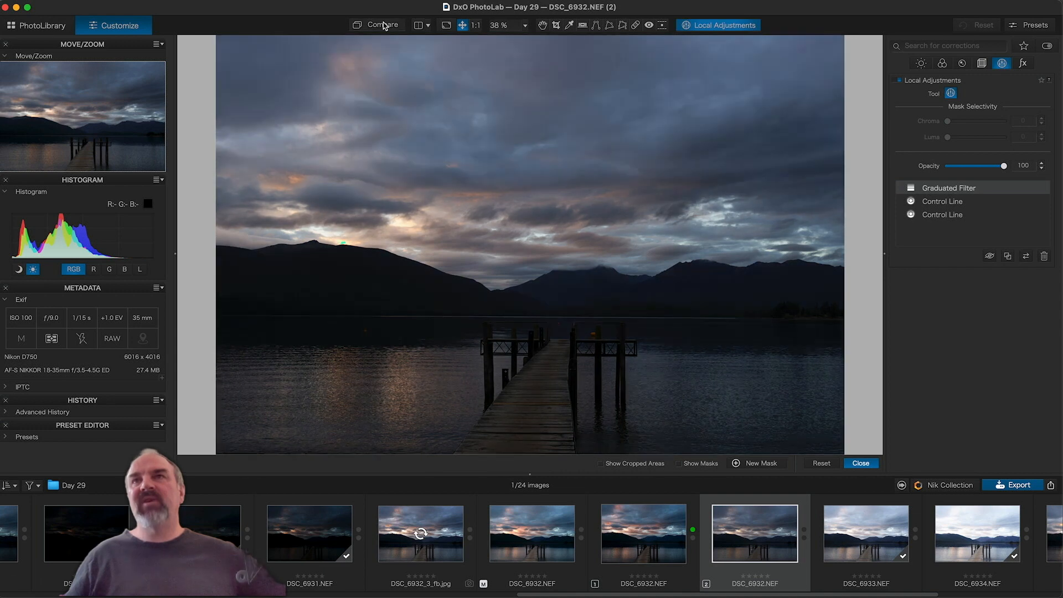
{"action": "mouse_move", "coordinate": [623, 233]}
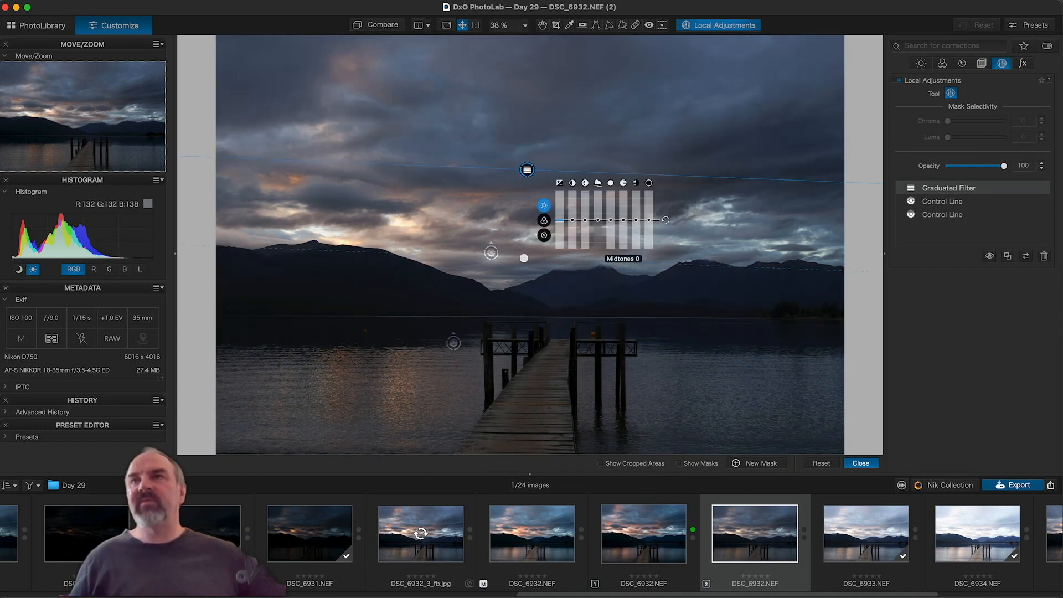
{"action": "left_click_drag", "start_coordinate": [623, 223], "coordinate": [623, 222]}
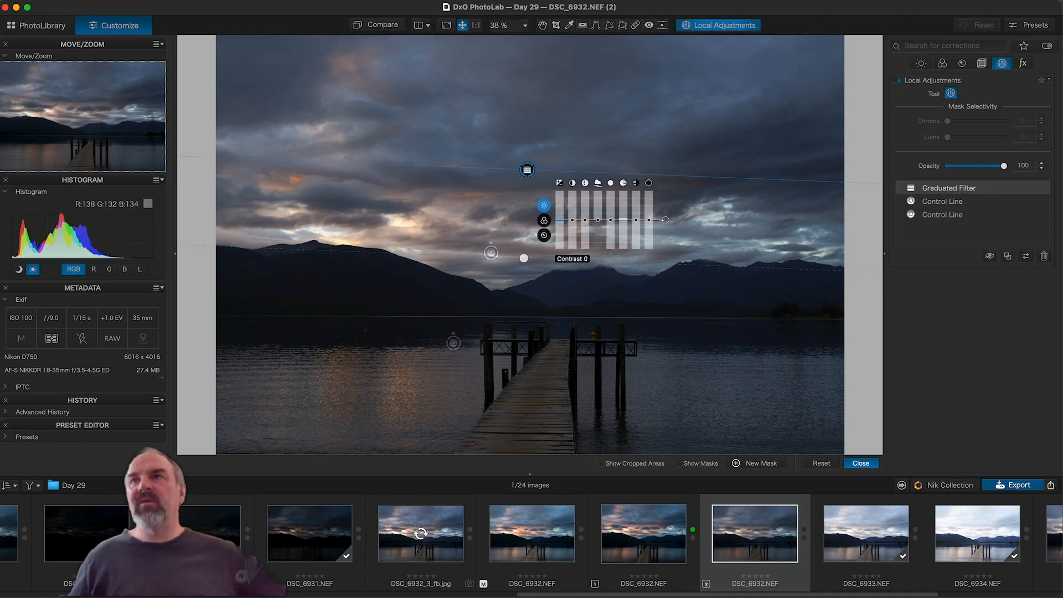
{"action": "left_click_drag", "start_coordinate": [624, 220], "coordinate": [636, 218]}
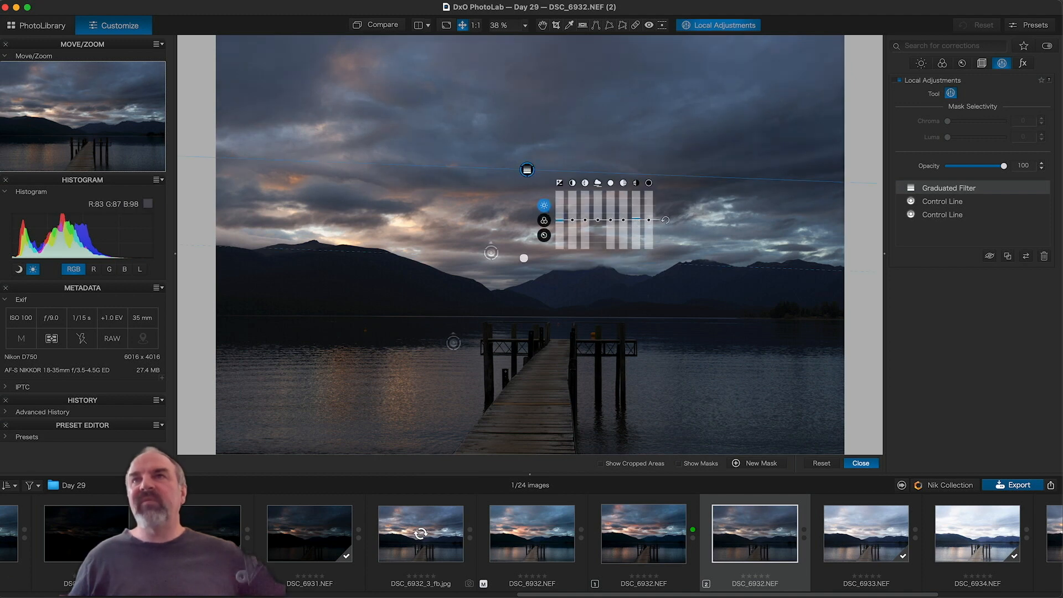
{"action": "left_click_drag", "start_coordinate": [558, 224], "coordinate": [558, 222]}
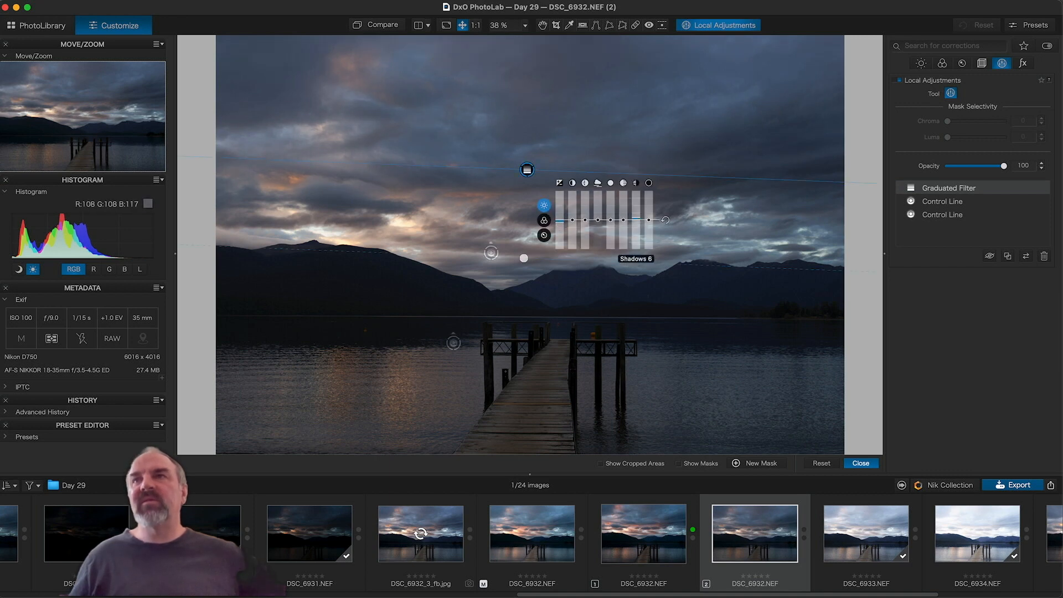
{"action": "left_click_drag", "start_coordinate": [637, 221], "coordinate": [637, 219]}
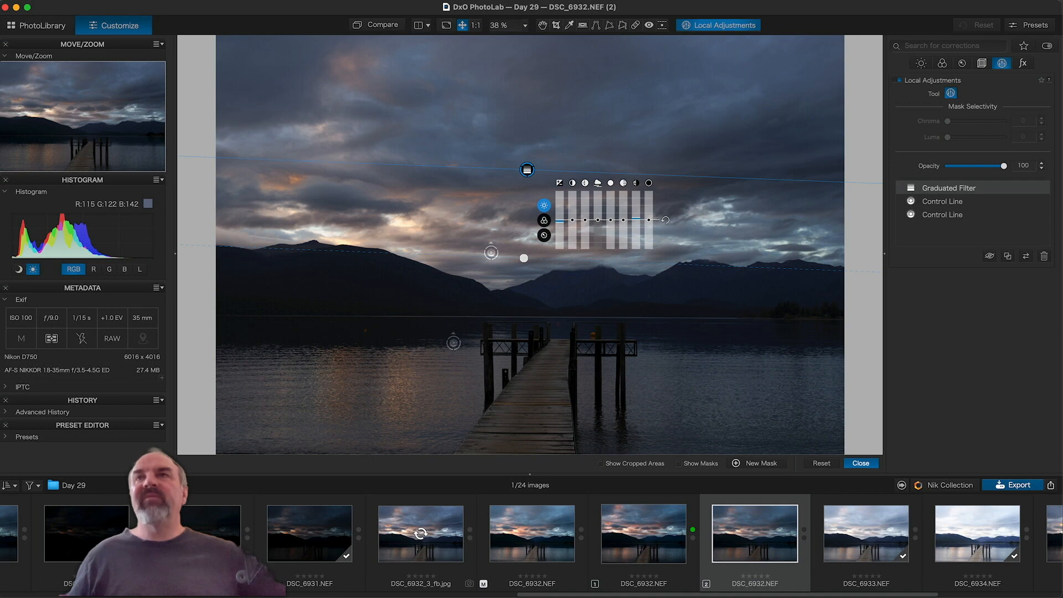
Step: Start a new mask and briefly preview the sky filter's mask overlay
{"action": "right_click", "coordinate": [476, 113]}
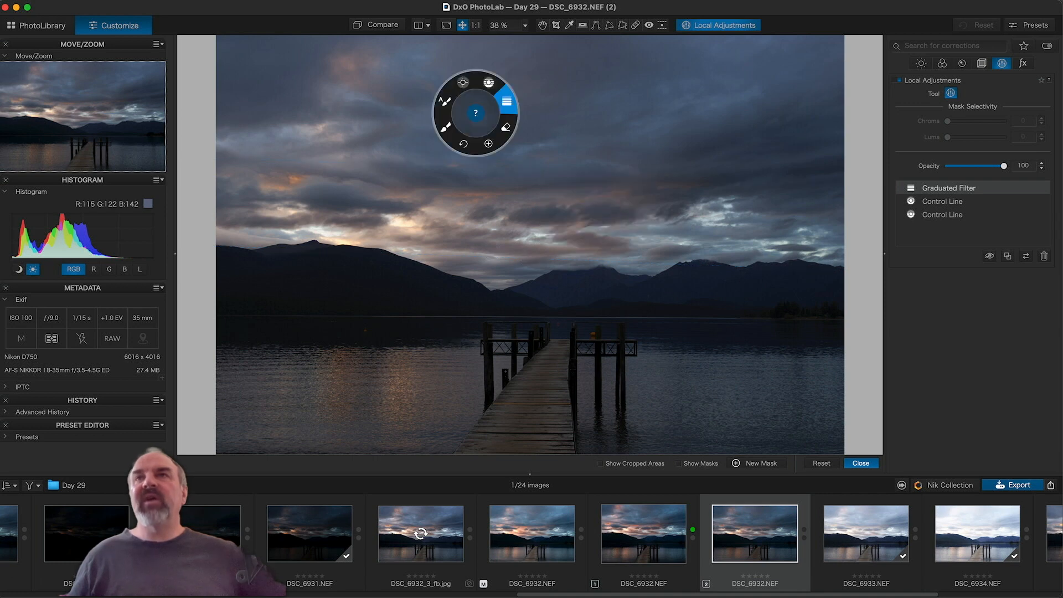
{"action": "left_click", "coordinate": [487, 144]}
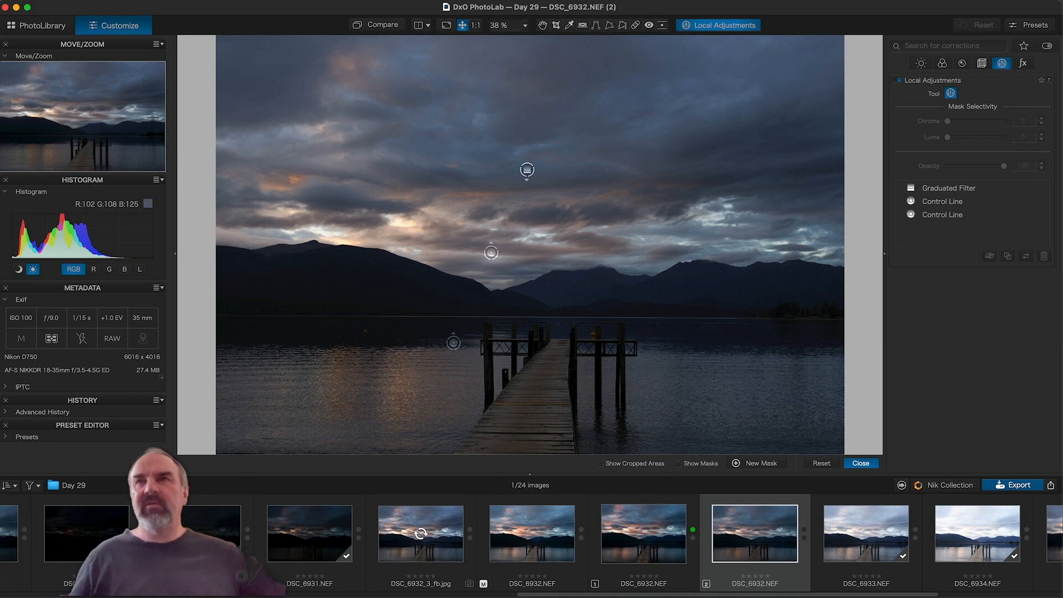
{"action": "key", "text": "m"}
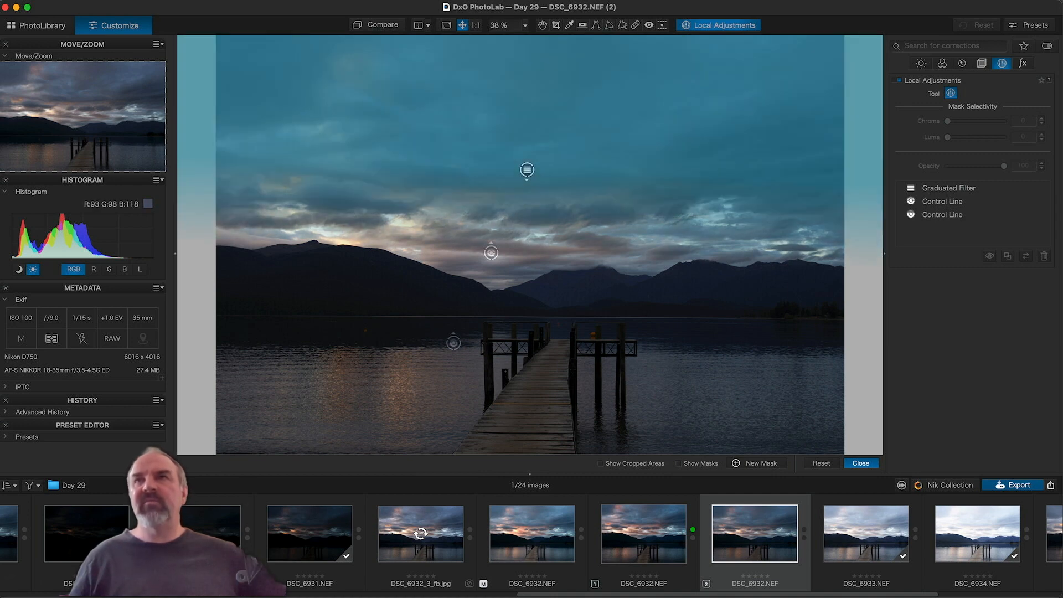
{"action": "key", "text": "m"}
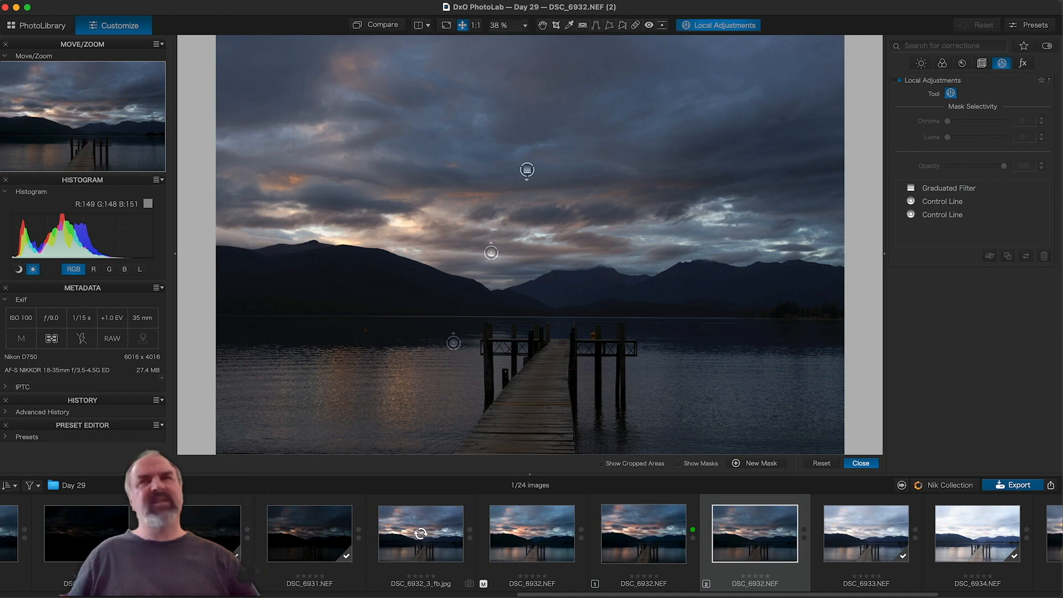
Step: Select the Control Line tool from the local adjustment radial menu
{"action": "right_click", "coordinate": [544, 243]}
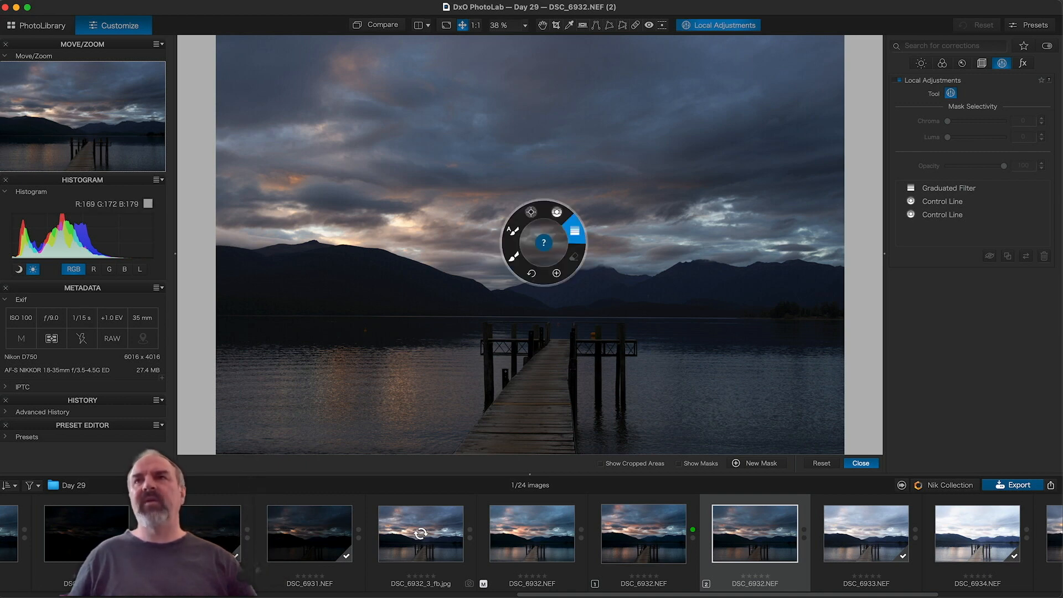
{"action": "key", "text": "Escape"}
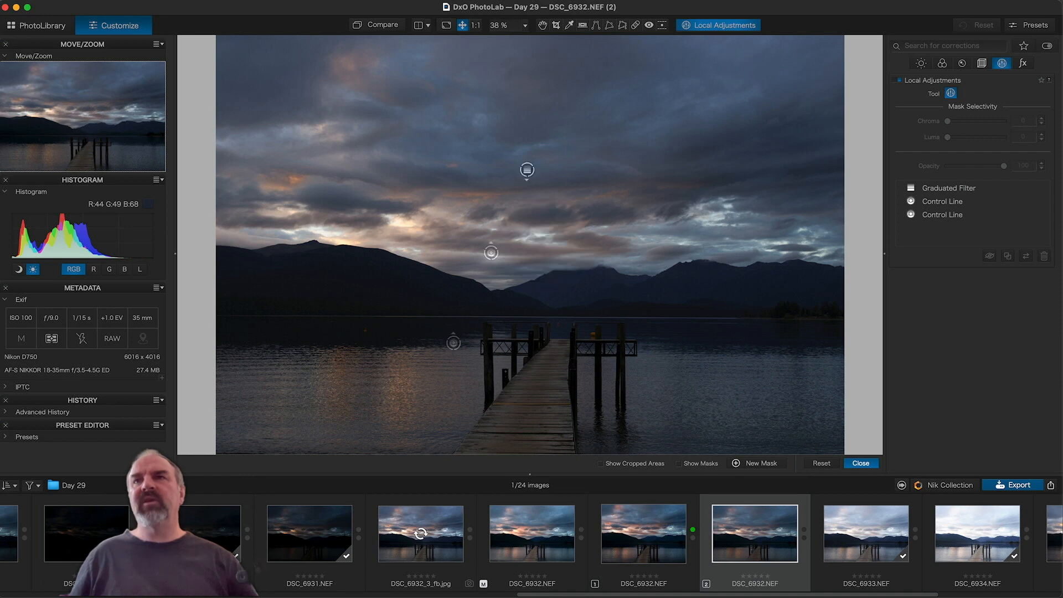
{"action": "right_click", "coordinate": [564, 214]}
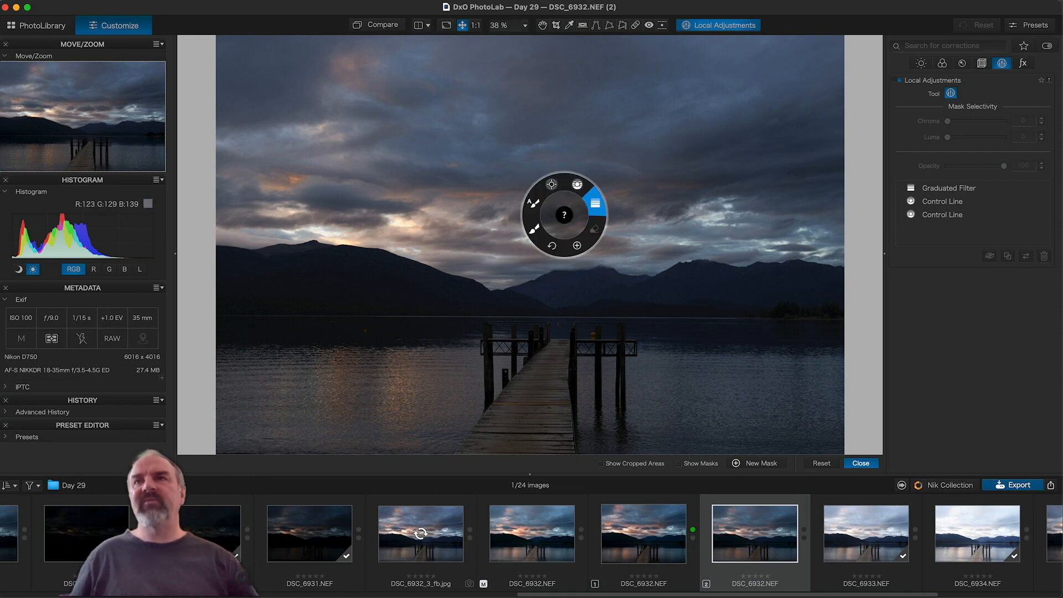
{"action": "left_click", "coordinate": [577, 184]}
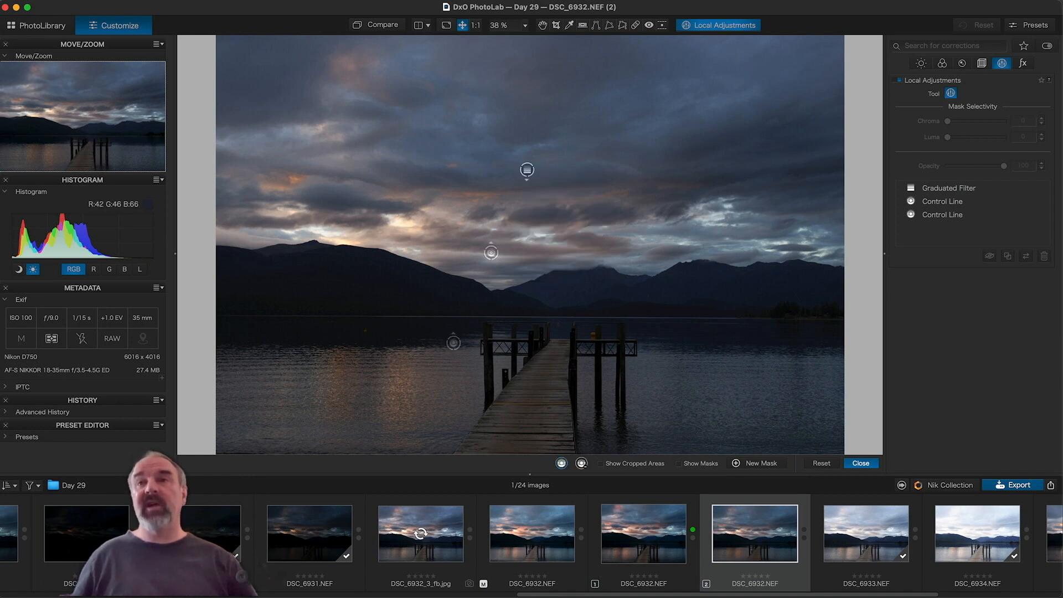
Step: Draw a third Control Line across the water and set its ClearView Plus to 10
{"action": "left_click_drag", "start_coordinate": [539, 286], "coordinate": [538, 332]}
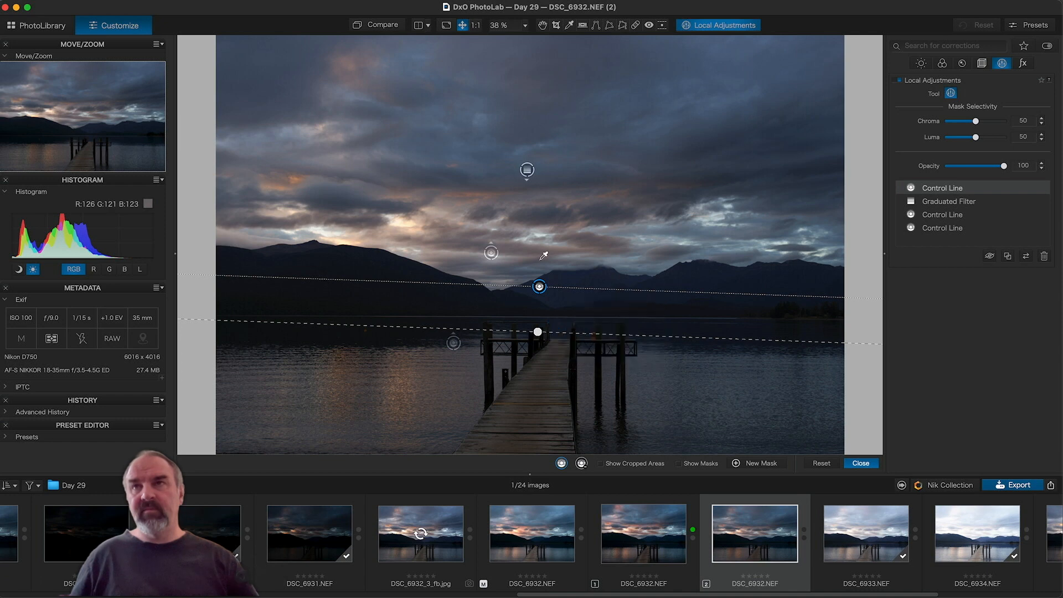
{"action": "left_click_drag", "start_coordinate": [568, 193], "coordinate": [566, 160]}
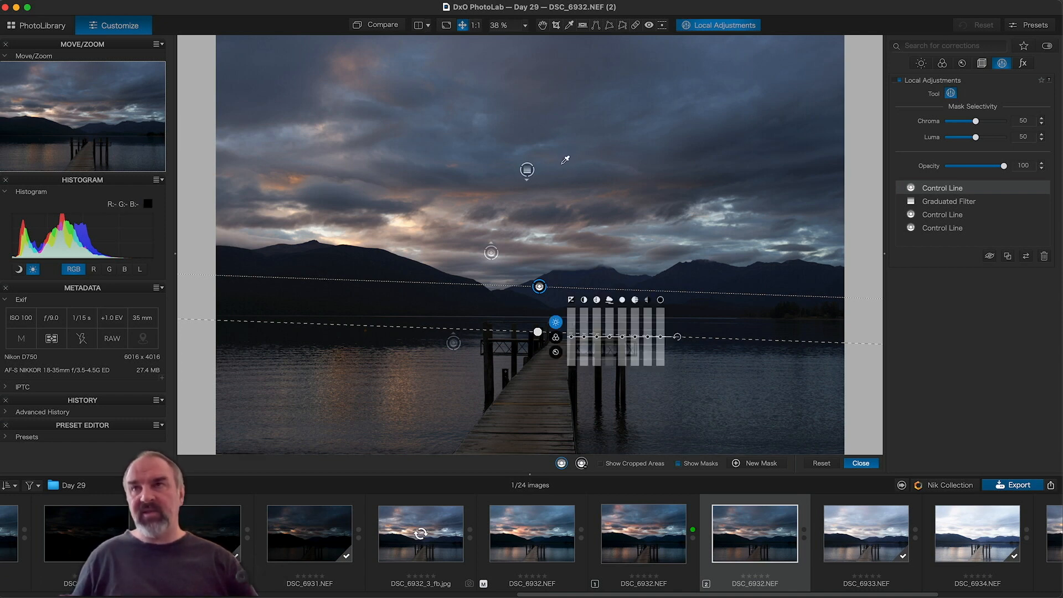
{"action": "left_click", "coordinate": [679, 464]}
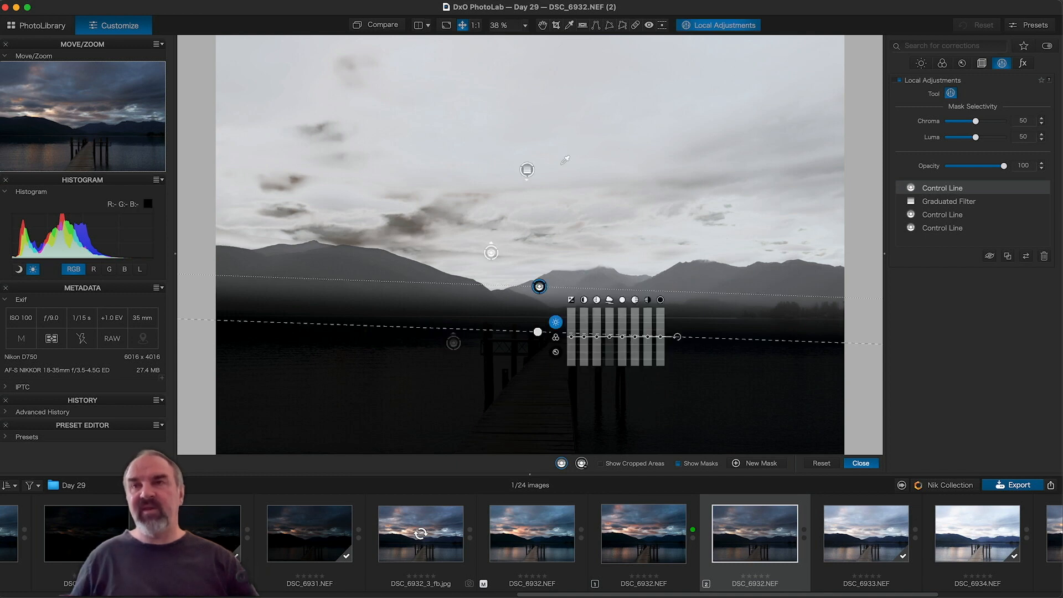
{"action": "key", "text": "m"}
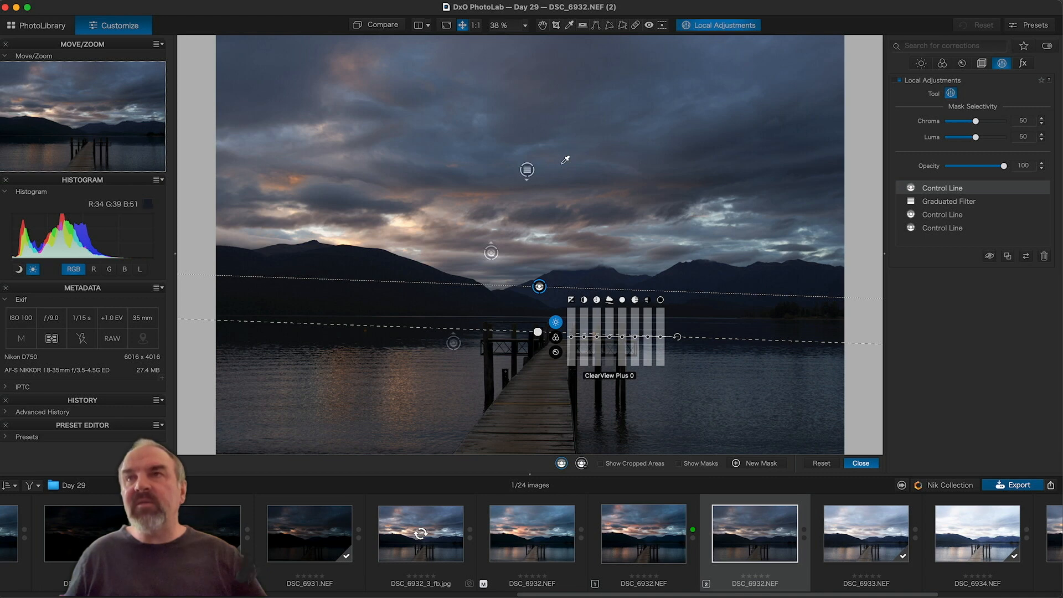
{"action": "left_click_drag", "start_coordinate": [609, 336], "coordinate": [610, 335]}
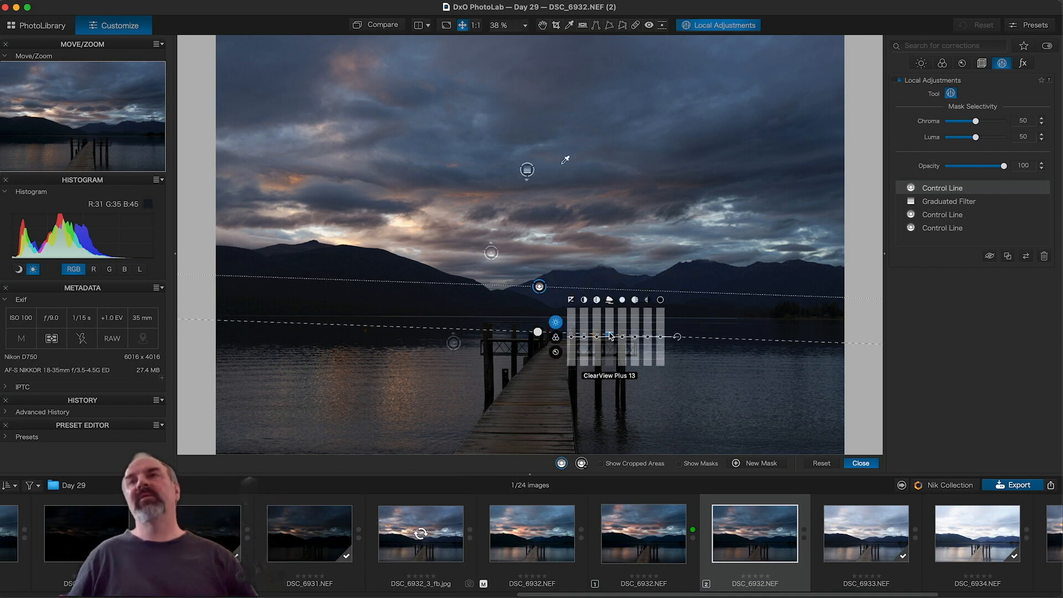
{"action": "left_click_drag", "start_coordinate": [609, 336], "coordinate": [610, 336]}
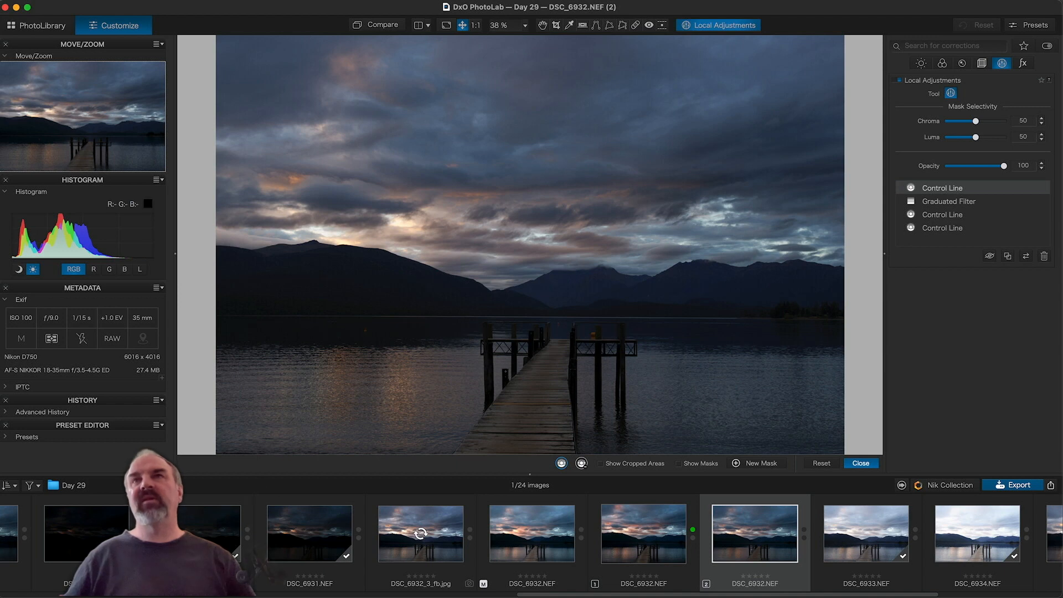
Step: Compare the edit against the original photo, then bring up the Local Adjustments radial menu
{"action": "left_click", "coordinate": [391, 26]}
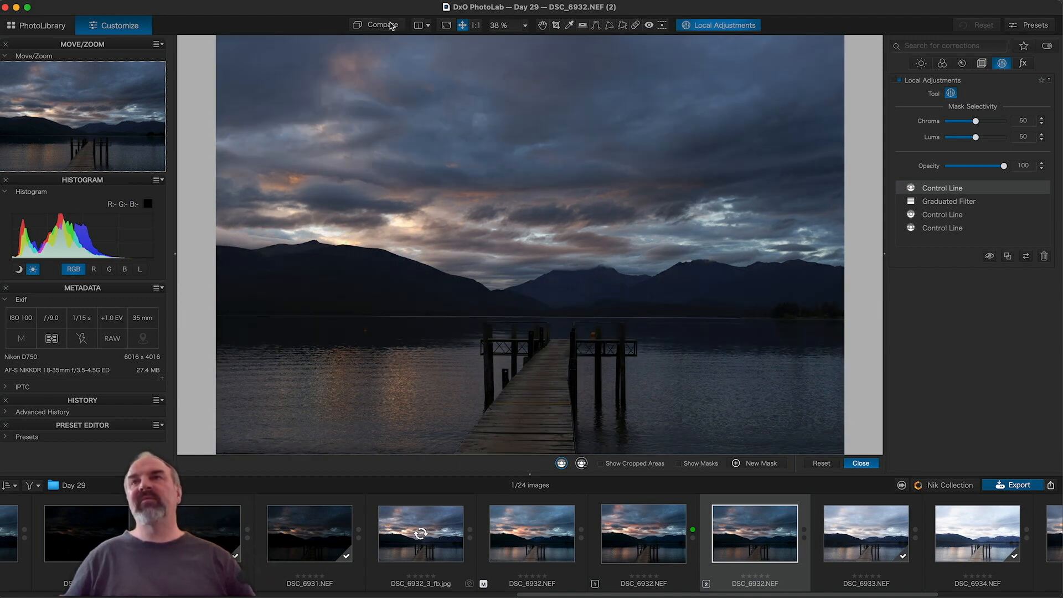
{"action": "left_click", "coordinate": [392, 25]}
{"action": "left_click", "coordinate": [392, 25]}
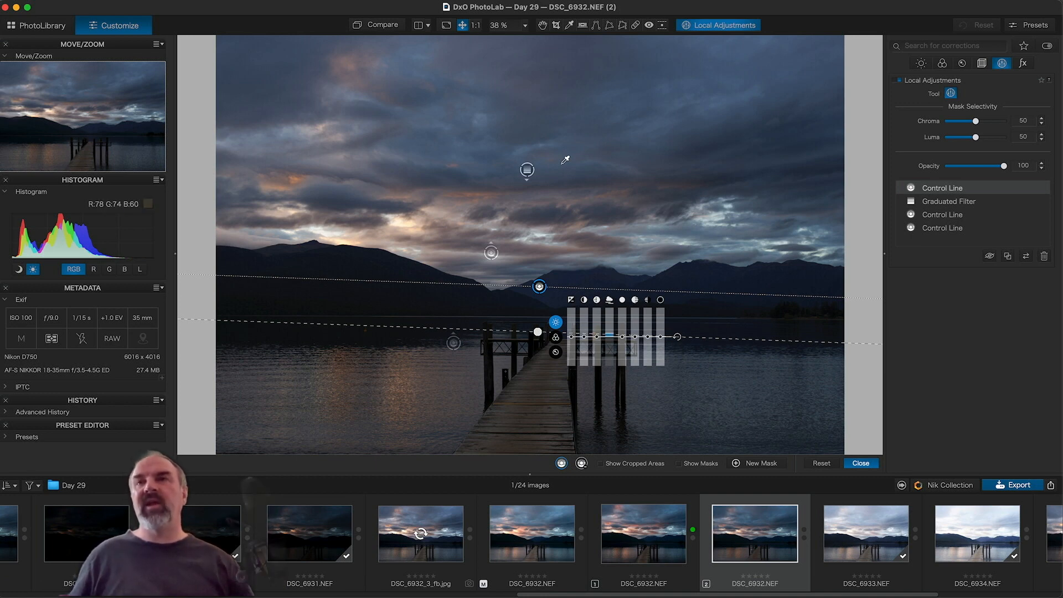
{"action": "right_click", "coordinate": [526, 403]}
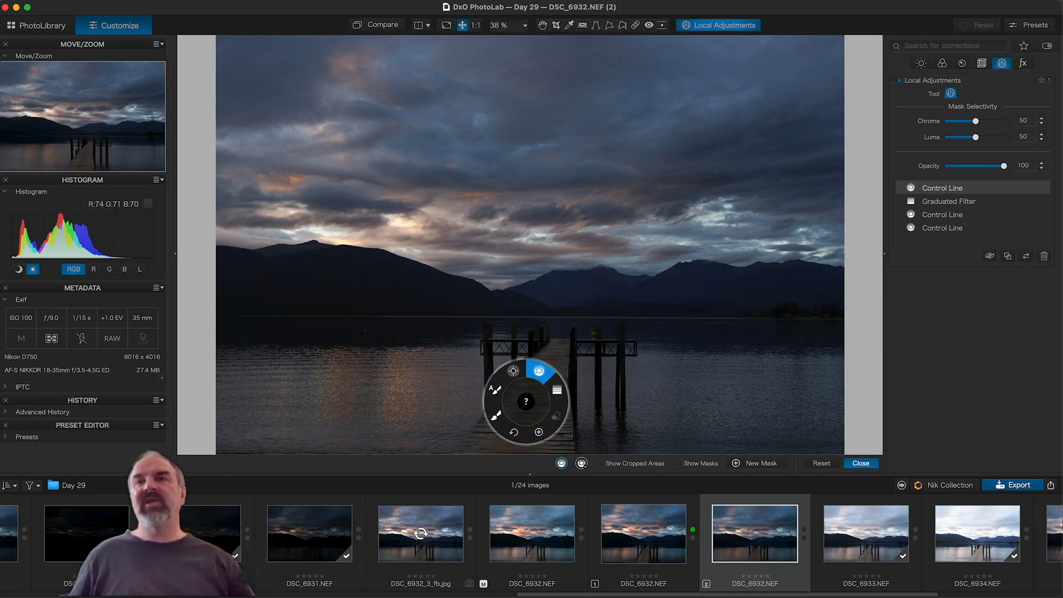
Step: Paint an Auto Mask over the jetty, raise Highlights, set Midtones to 41, lower Shadows to -8
{"action": "left_click", "coordinate": [496, 393]}
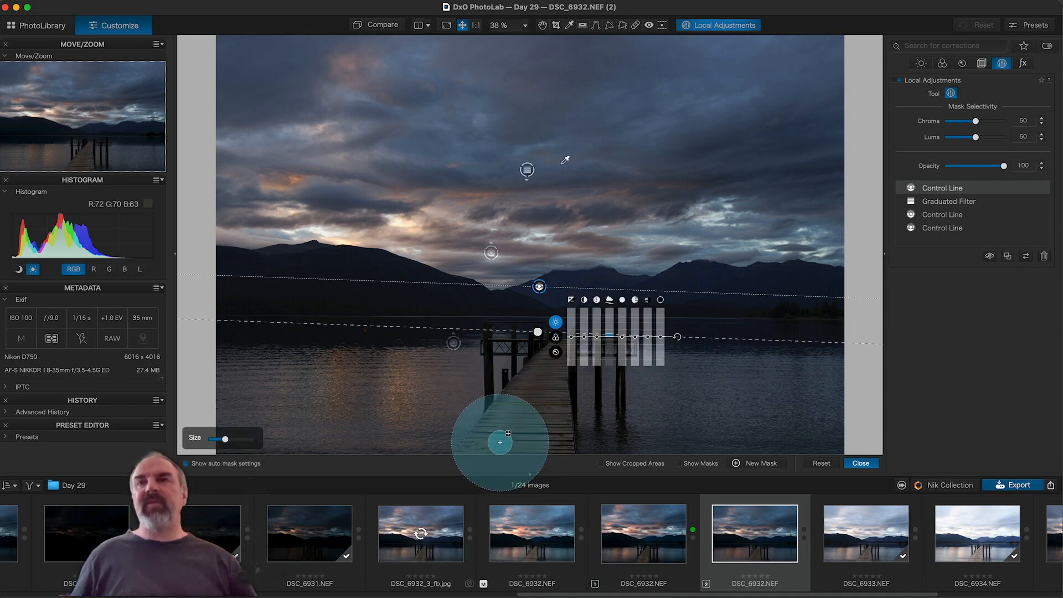
{"action": "mouse_move", "coordinate": [500, 442]}
{"action": "left_mouse_down"}
{"action": "mouse_move", "coordinate": [547, 366]}
{"action": "mouse_move", "coordinate": [536, 434]}
{"action": "left_mouse_up"}
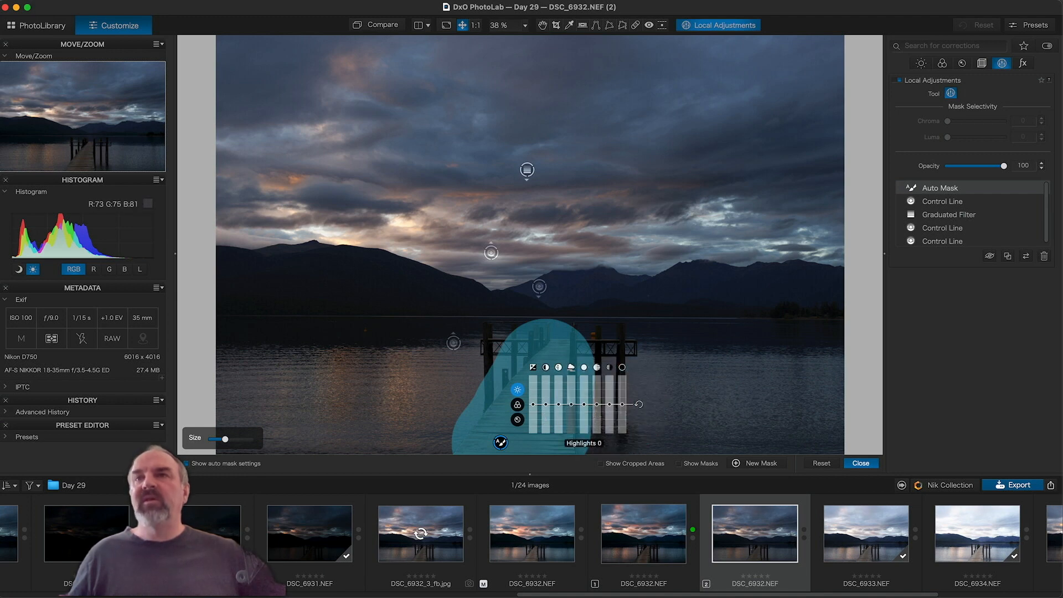
{"action": "mouse_move", "coordinate": [583, 404]}
{"action": "left_mouse_down"}
{"action": "mouse_move", "coordinate": [583, 368]}
{"action": "mouse_move", "coordinate": [585, 403]}
{"action": "left_mouse_up"}
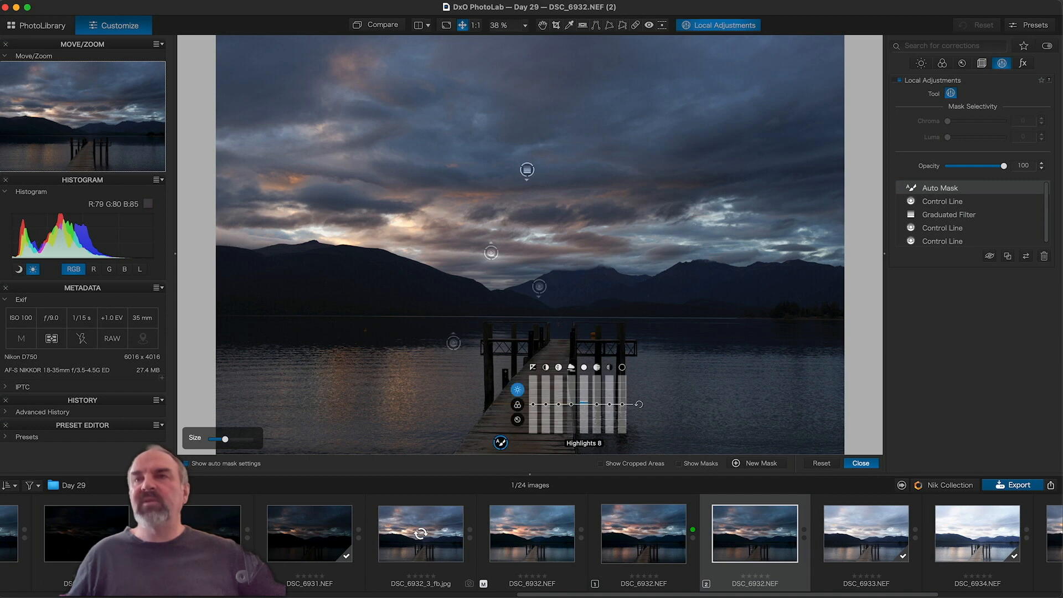
{"action": "left_click_drag", "start_coordinate": [596, 403], "coordinate": [584, 401]}
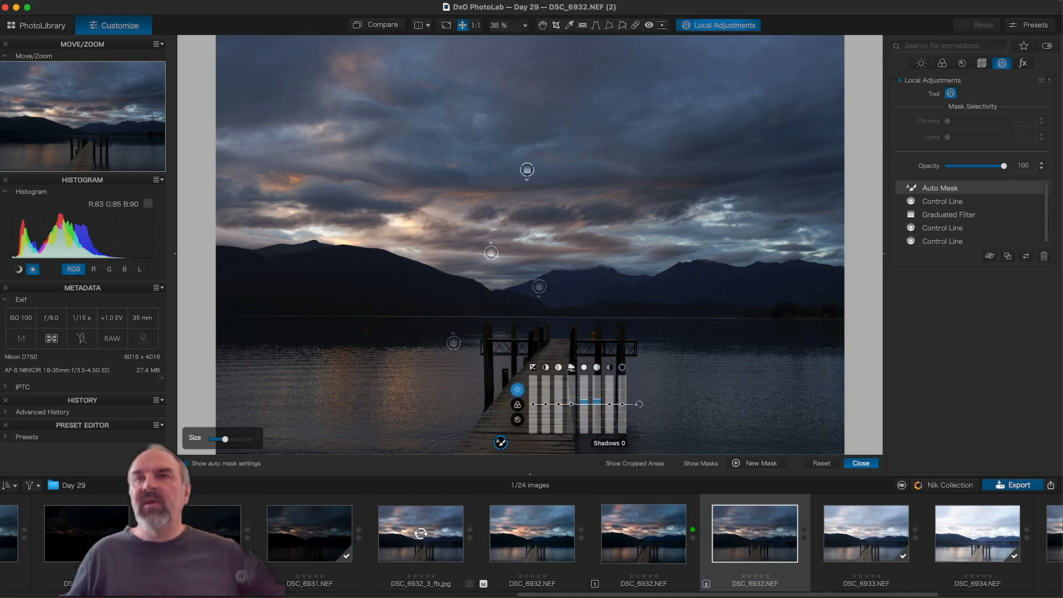
{"action": "mouse_move", "coordinate": [609, 404]}
{"action": "left_mouse_down"}
{"action": "mouse_move", "coordinate": [622, 411]}
{"action": "mouse_move", "coordinate": [584, 400]}
{"action": "mouse_move", "coordinate": [597, 394]}
{"action": "left_mouse_up"}
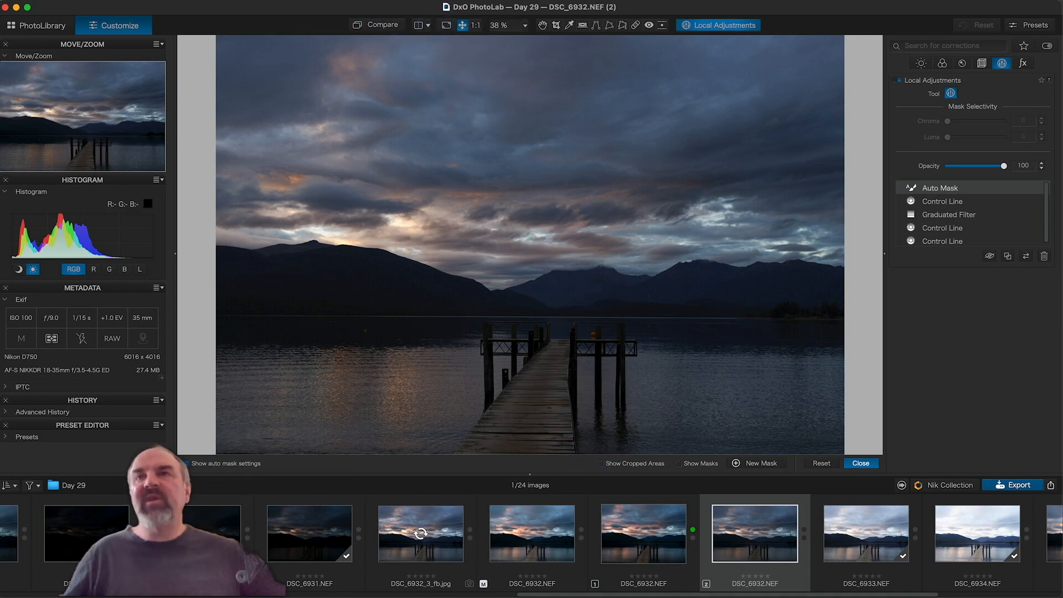
Step: Extend the jetty's Auto Mask and toggle it off and on to check the effect
{"action": "left_click_drag", "start_coordinate": [390, 25], "coordinate": [389, 26]}
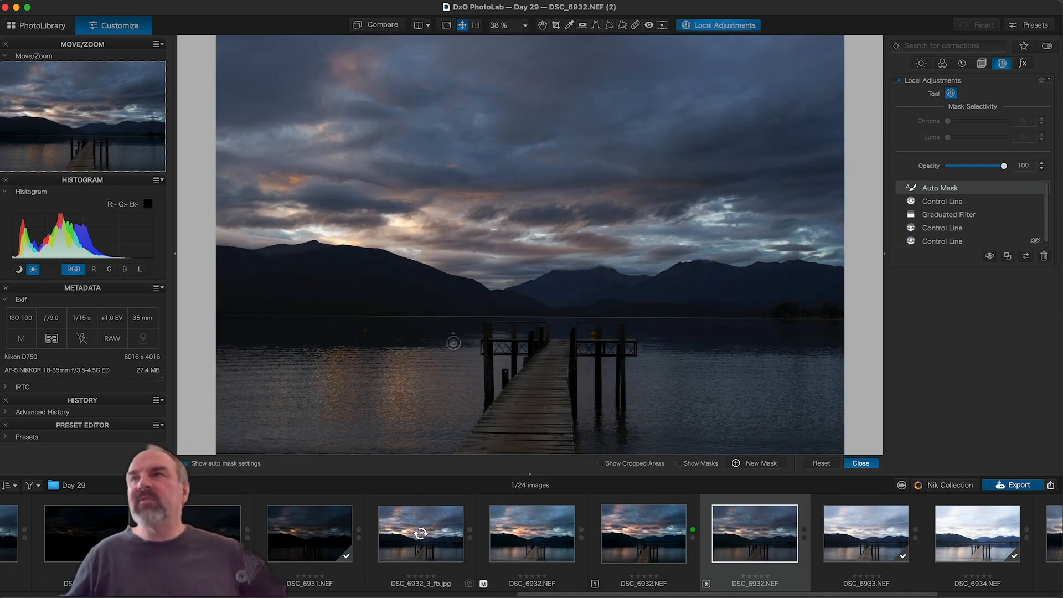
{"action": "left_click_drag", "start_coordinate": [549, 348], "coordinate": [501, 442]}
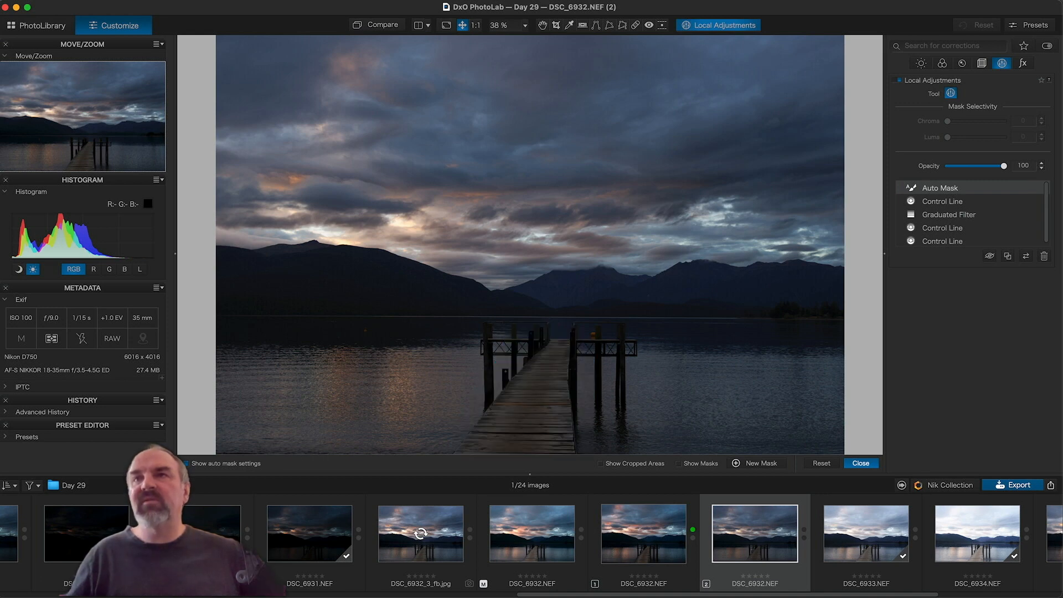
{"action": "left_click", "coordinate": [990, 257]}
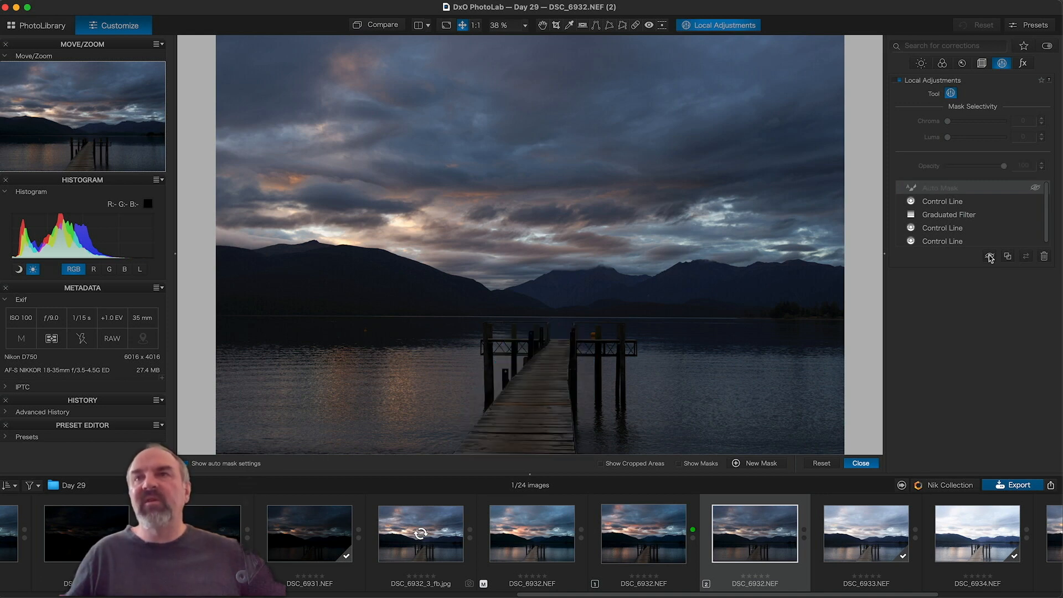
{"action": "left_click", "coordinate": [990, 256]}
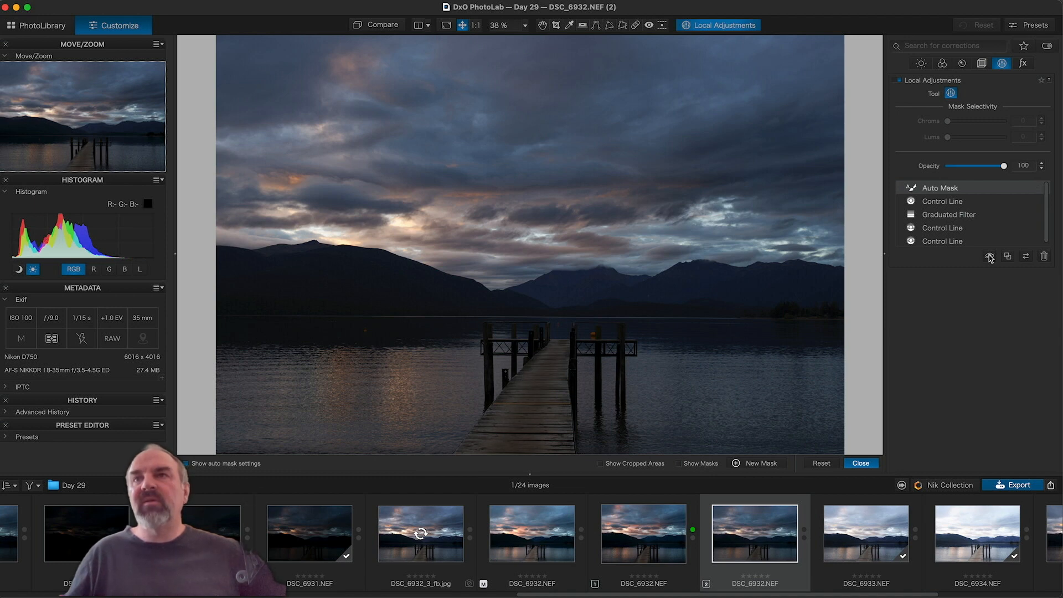
{"action": "left_click", "coordinate": [990, 256]}
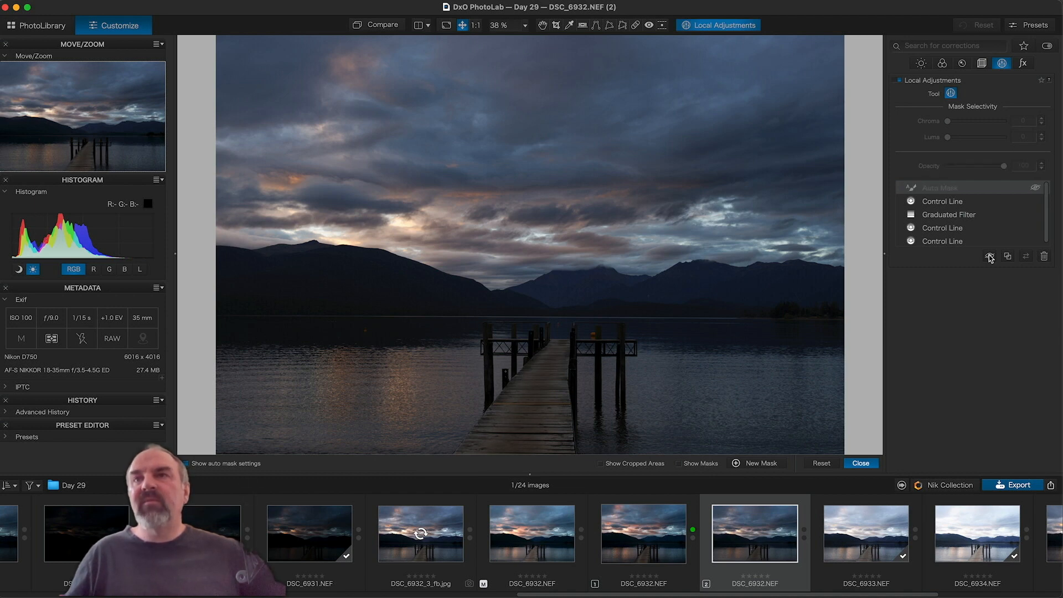
{"action": "left_click", "coordinate": [990, 256]}
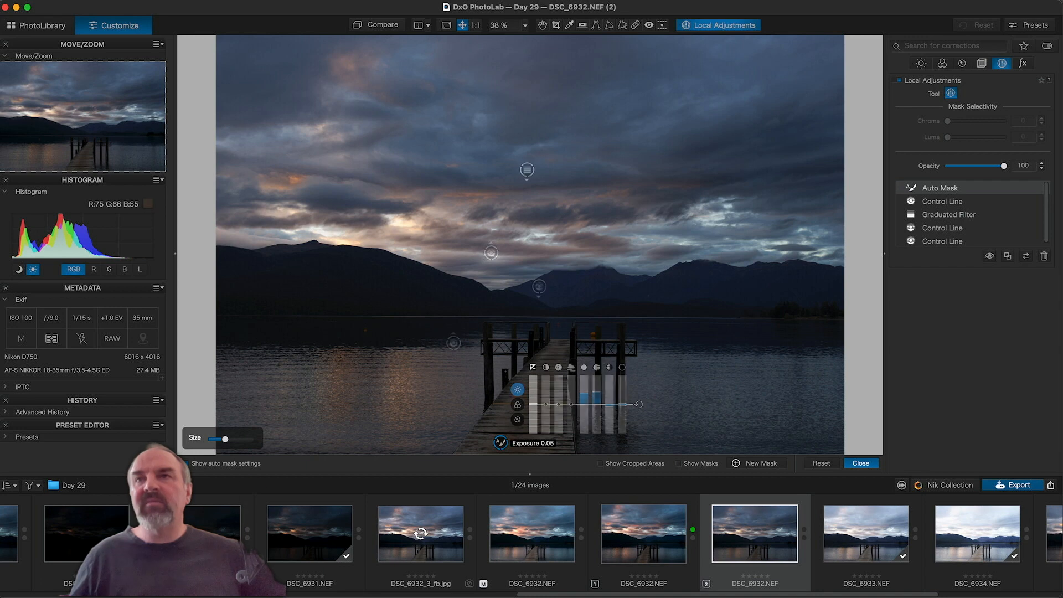
Step: Raise the jetty mask's Exposure to 0.15, checking against the original and unmasked versions
{"action": "left_click_drag", "start_coordinate": [532, 404], "coordinate": [532, 405]}
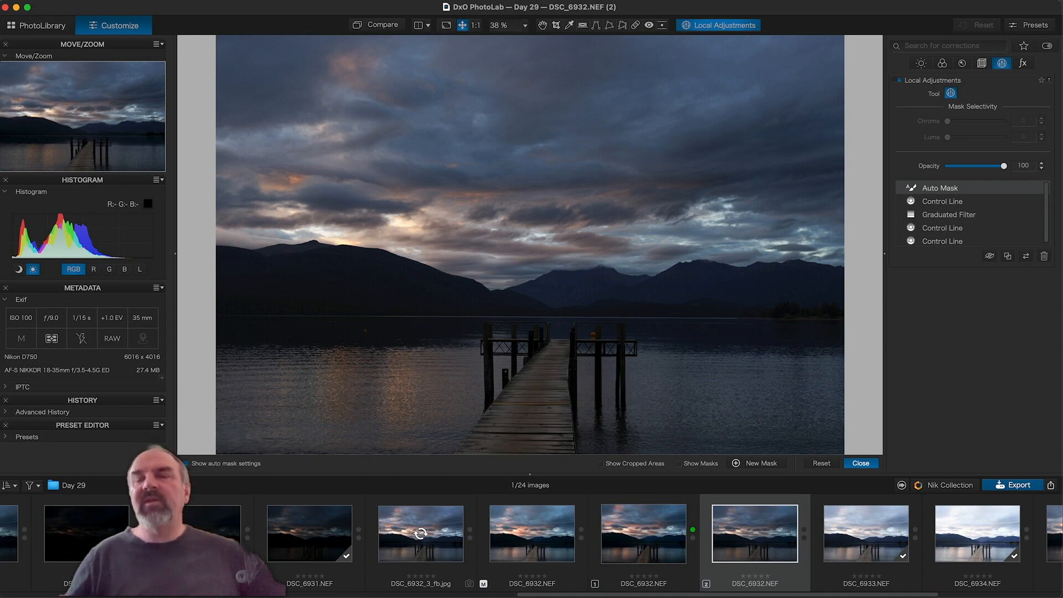
{"action": "left_click", "coordinate": [382, 25]}
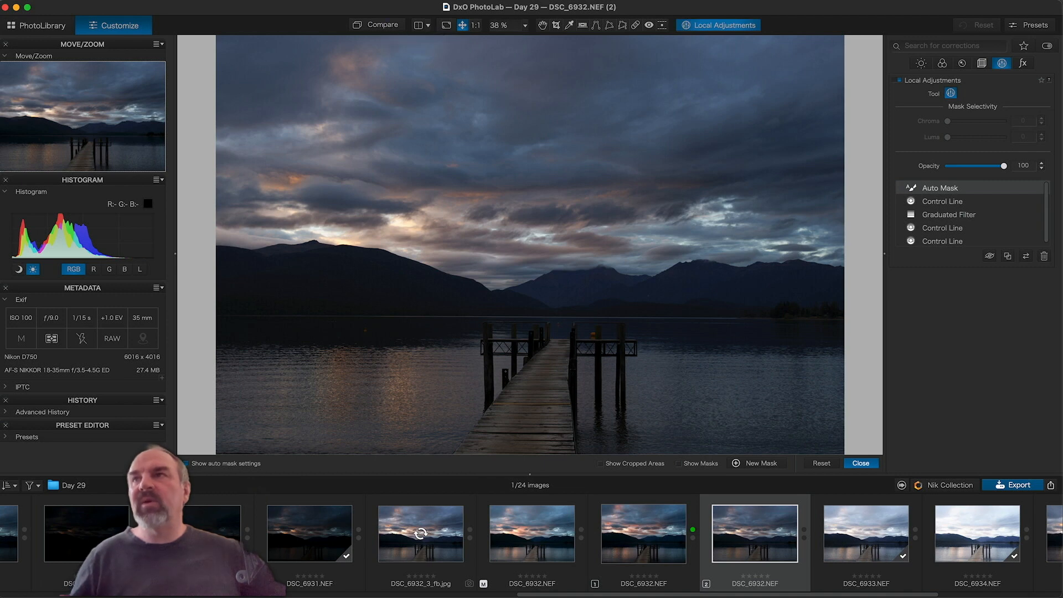
{"action": "left_click", "coordinate": [990, 256]}
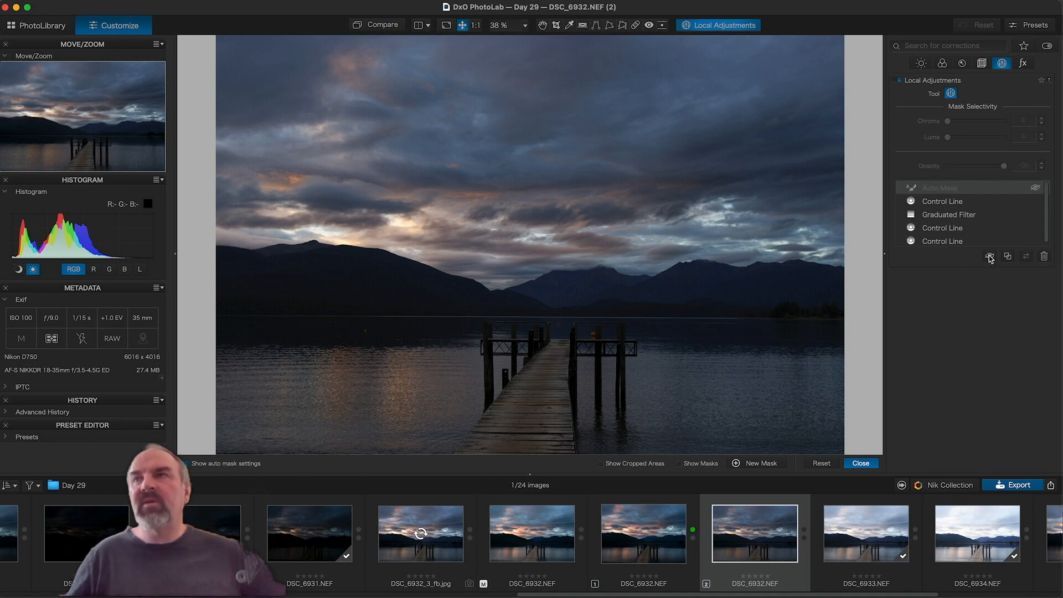
{"action": "left_click", "coordinate": [990, 258]}
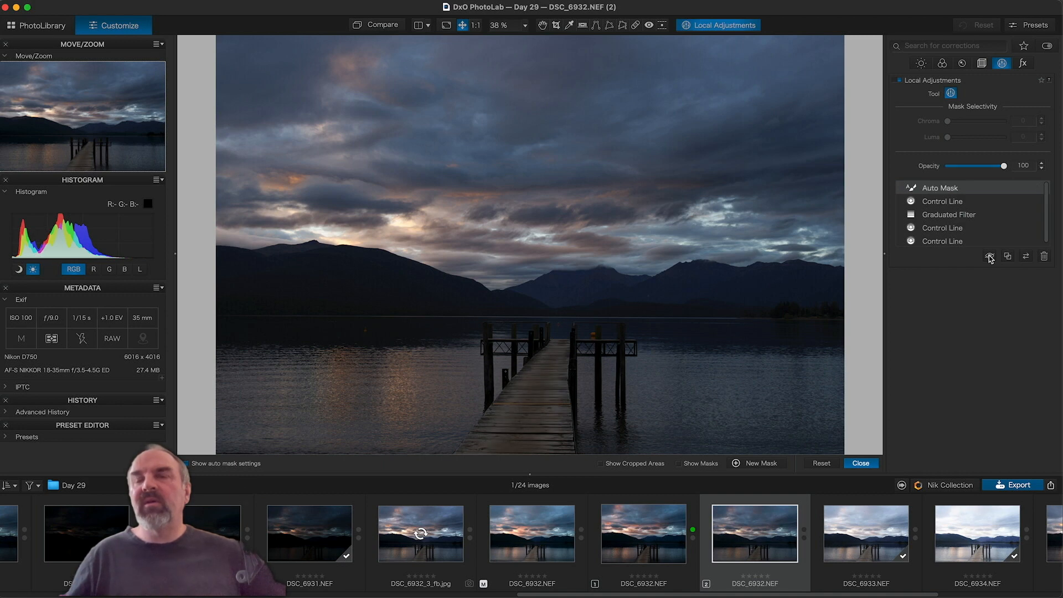
{"action": "left_click", "coordinate": [990, 257]}
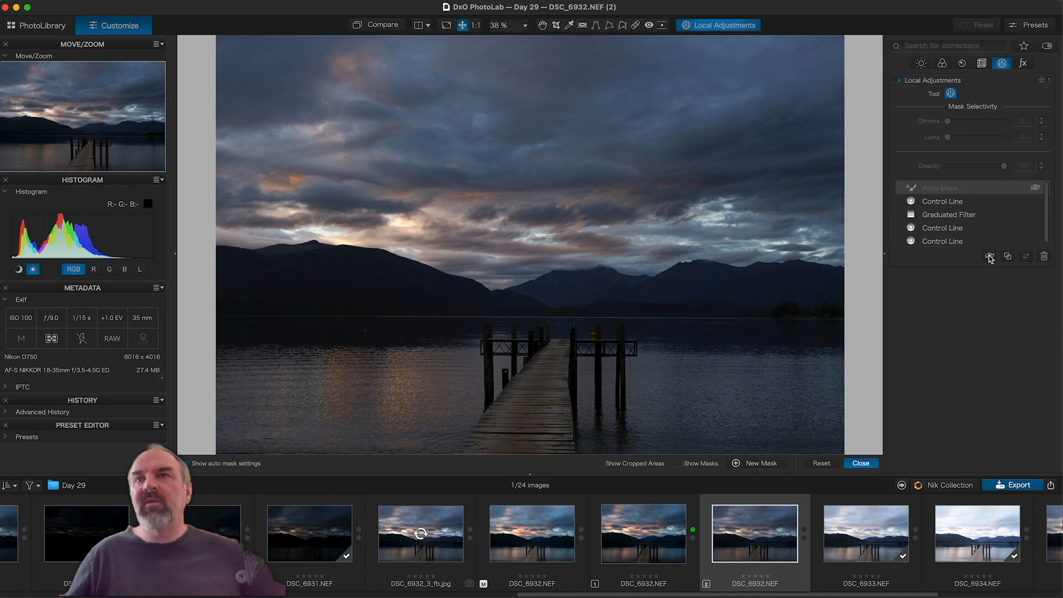
{"action": "left_click", "coordinate": [990, 257]}
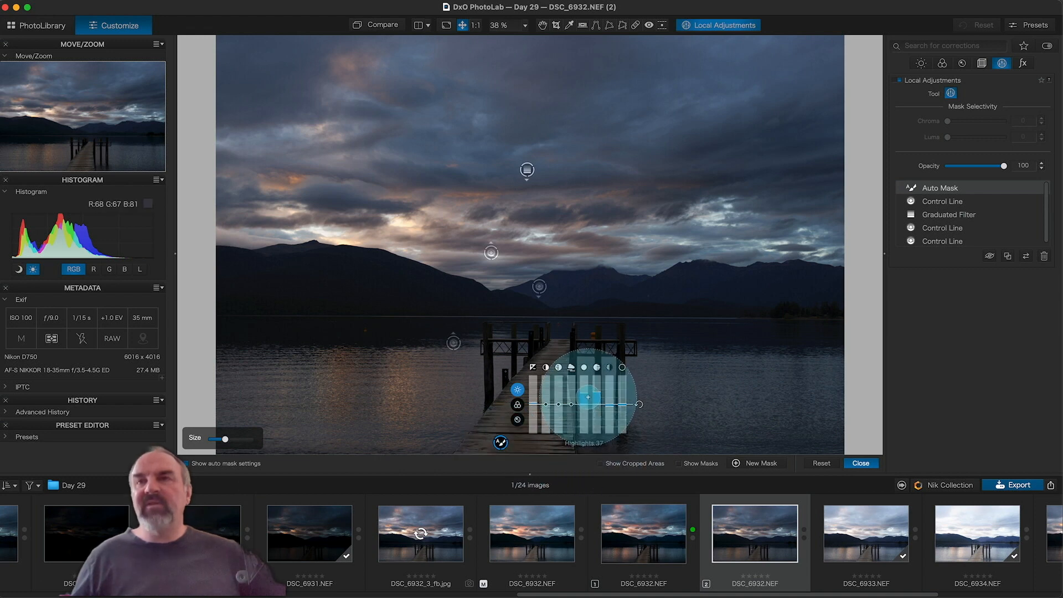
Step: Paint more of the jetty into the Auto Mask and verify by toggling it
{"action": "left_click_drag", "start_coordinate": [535, 404], "coordinate": [525, 395]}
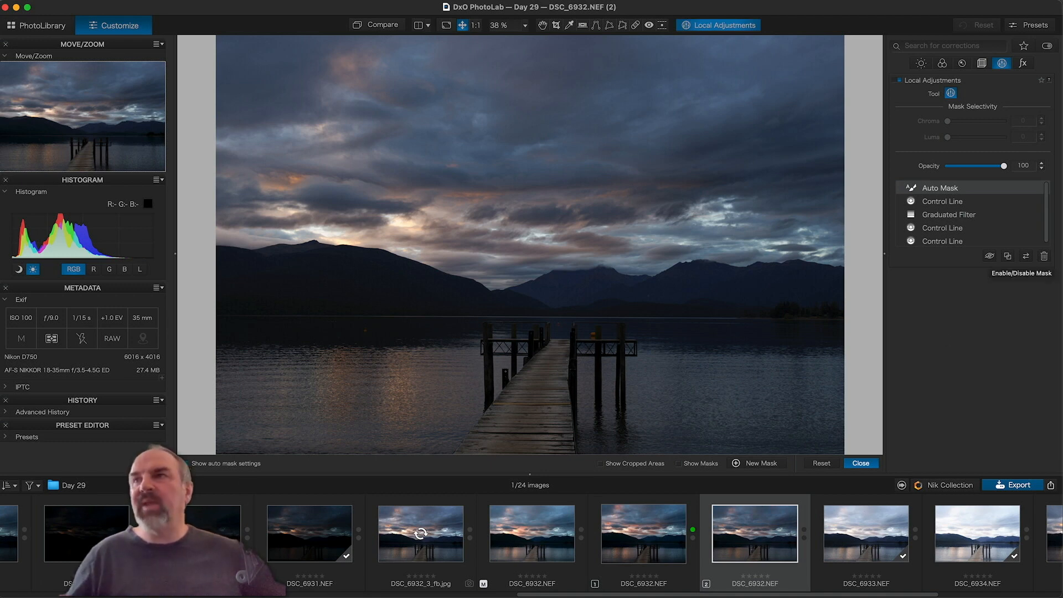
{"action": "left_click", "coordinate": [990, 256]}
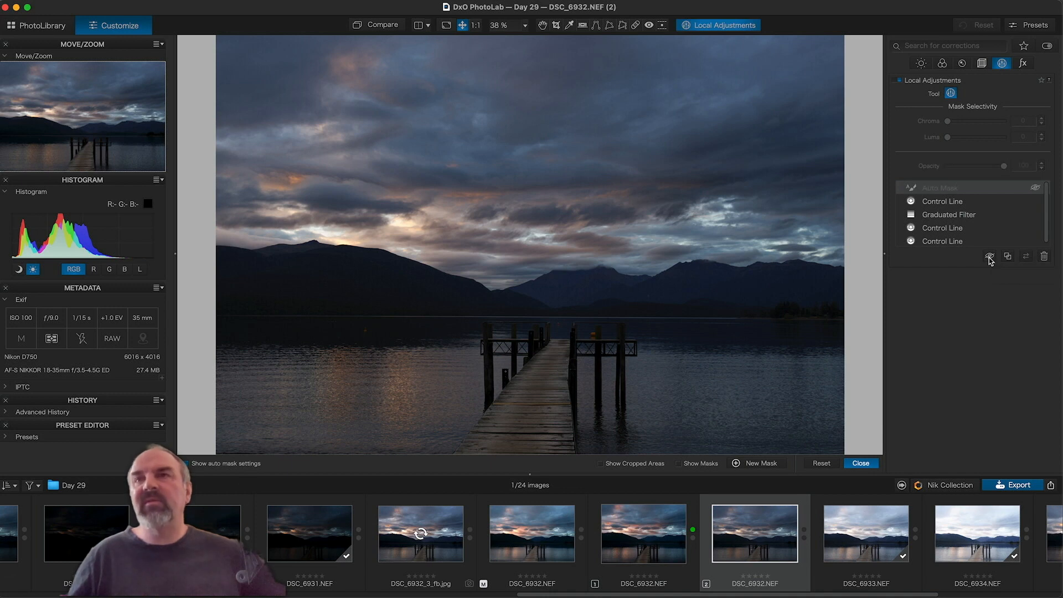
{"action": "left_click", "coordinate": [990, 256]}
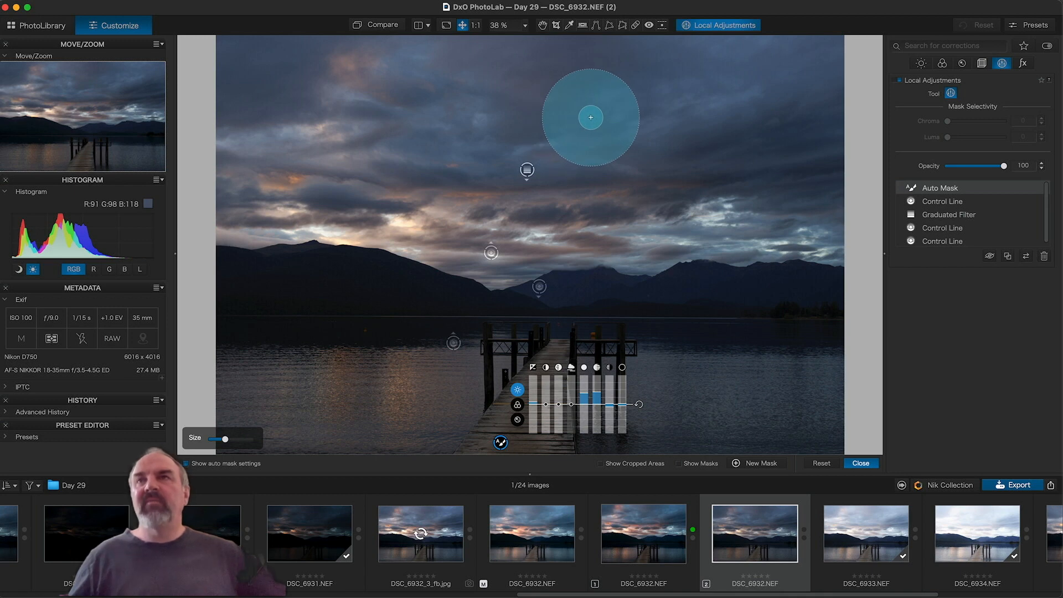
Step: Place a new Control Point in the left sky near the sunset glow
{"action": "right_click", "coordinate": [591, 118]}
{"action": "left_click", "coordinate": [590, 117]}
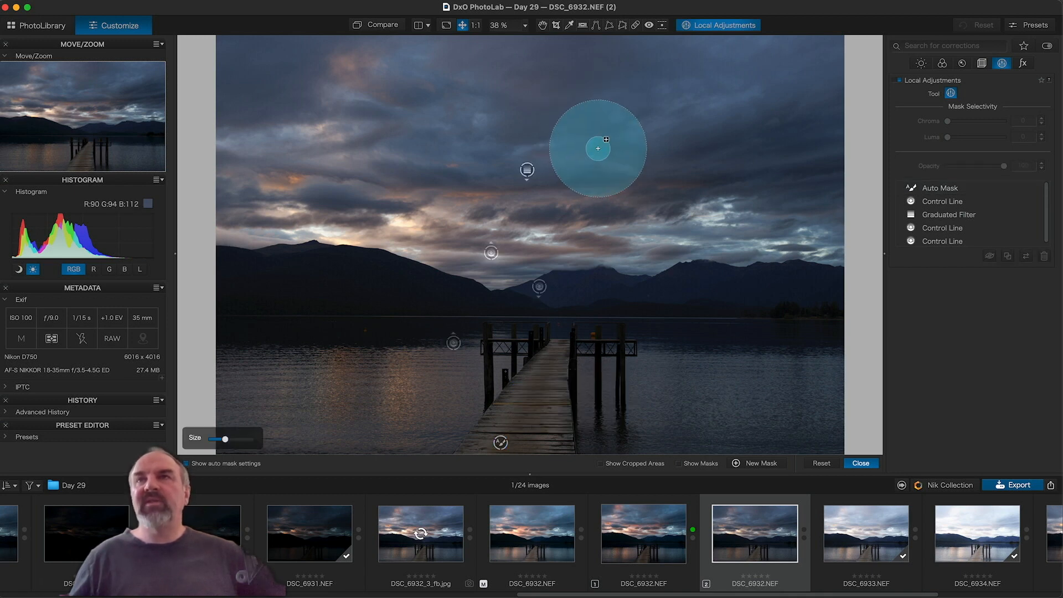
{"action": "right_click", "coordinate": [597, 144]}
{"action": "left_click", "coordinate": [582, 118]}
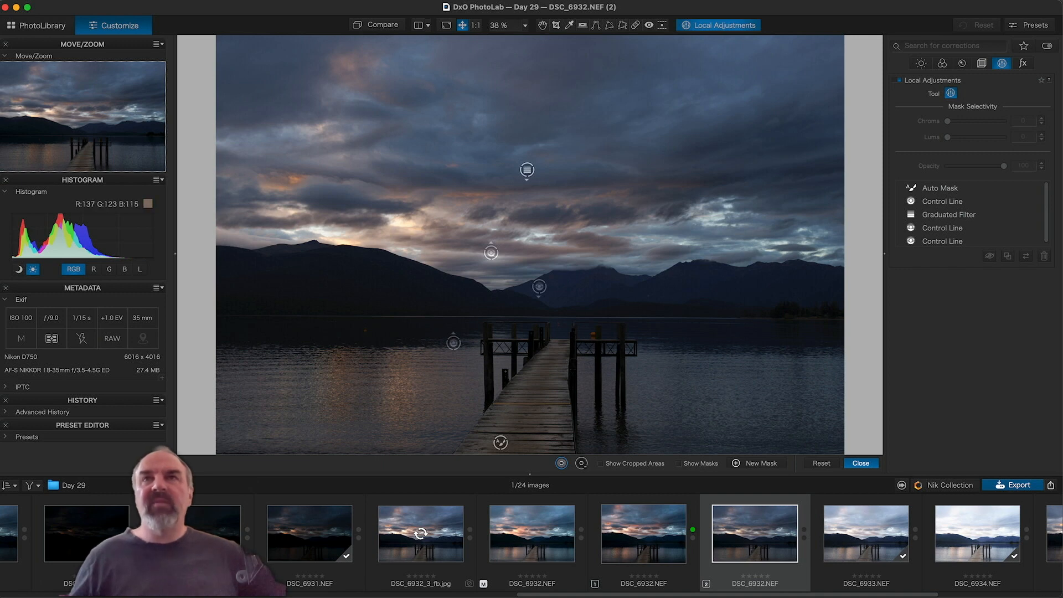
{"action": "left_click", "coordinate": [292, 180]}
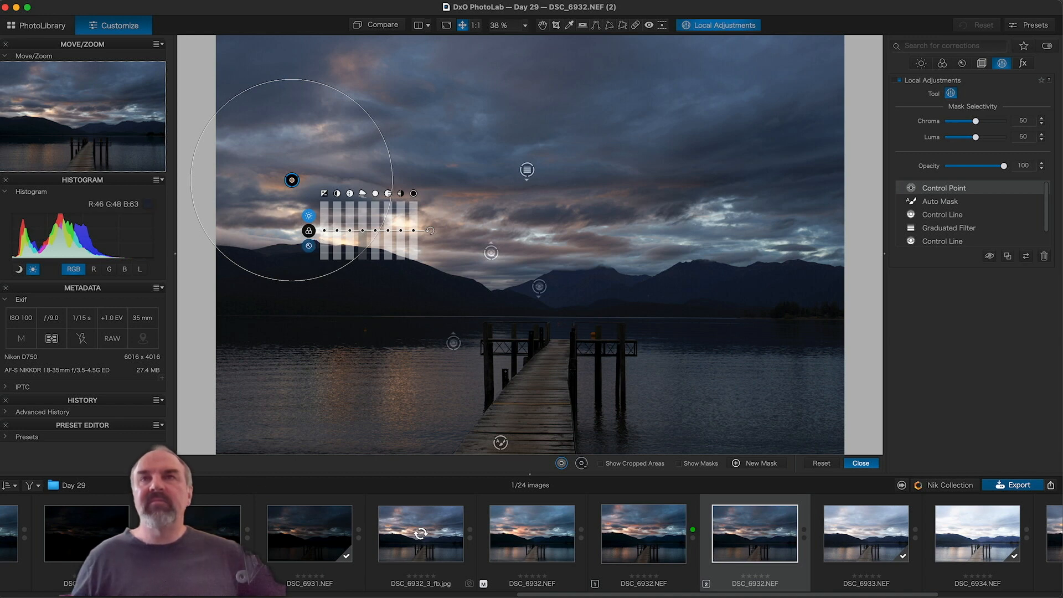
Step: Warm the Control Point's Temperature to 7029 and raise its Vibrancy to 14
{"action": "left_click", "coordinate": [308, 231]}
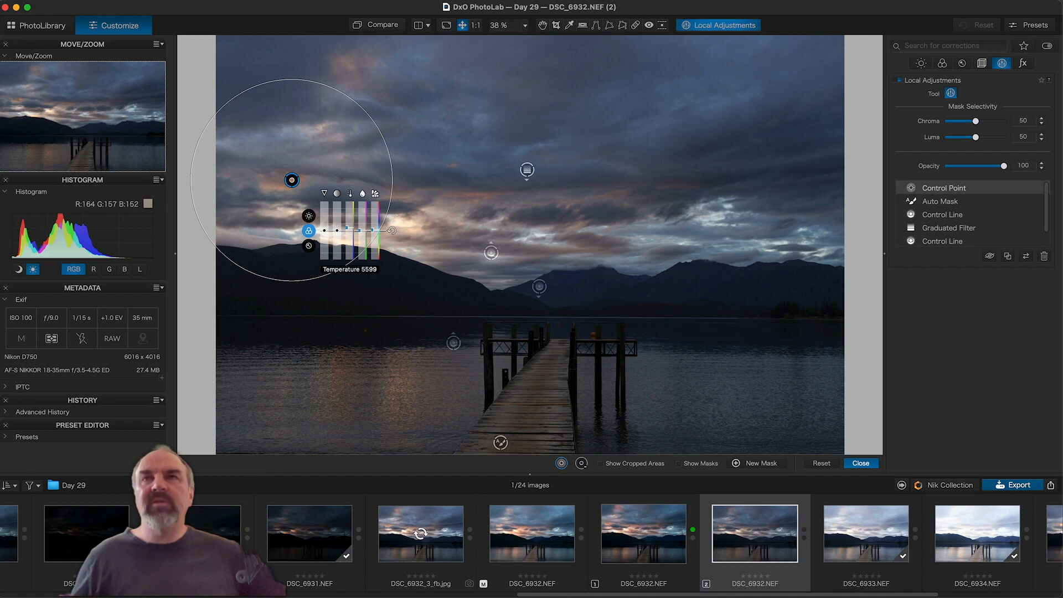
{"action": "left_click_drag", "start_coordinate": [346, 229], "coordinate": [348, 227]}
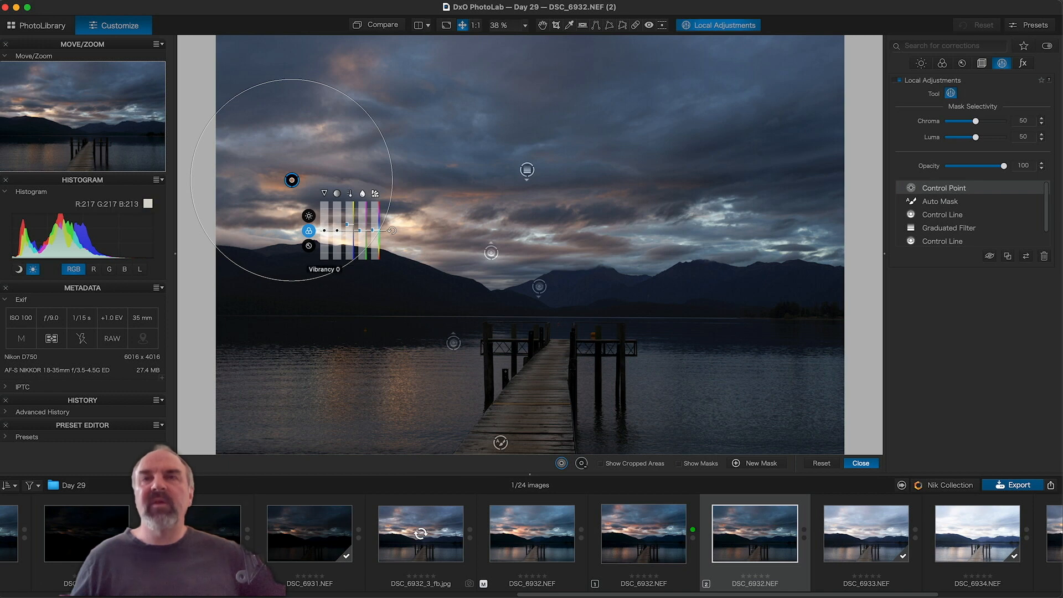
{"action": "left_click_drag", "start_coordinate": [325, 230], "coordinate": [324, 225]}
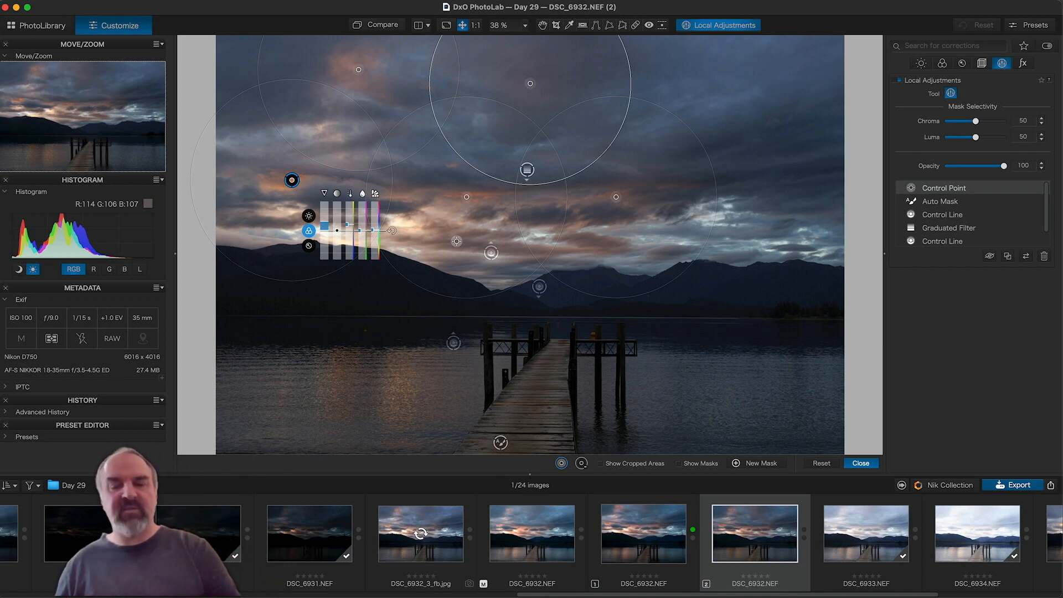
Step: Delete the stray upper-sky point, then set the sky point's Highlights to 10 and Shadows to -2
{"action": "key", "text": "Delete"}
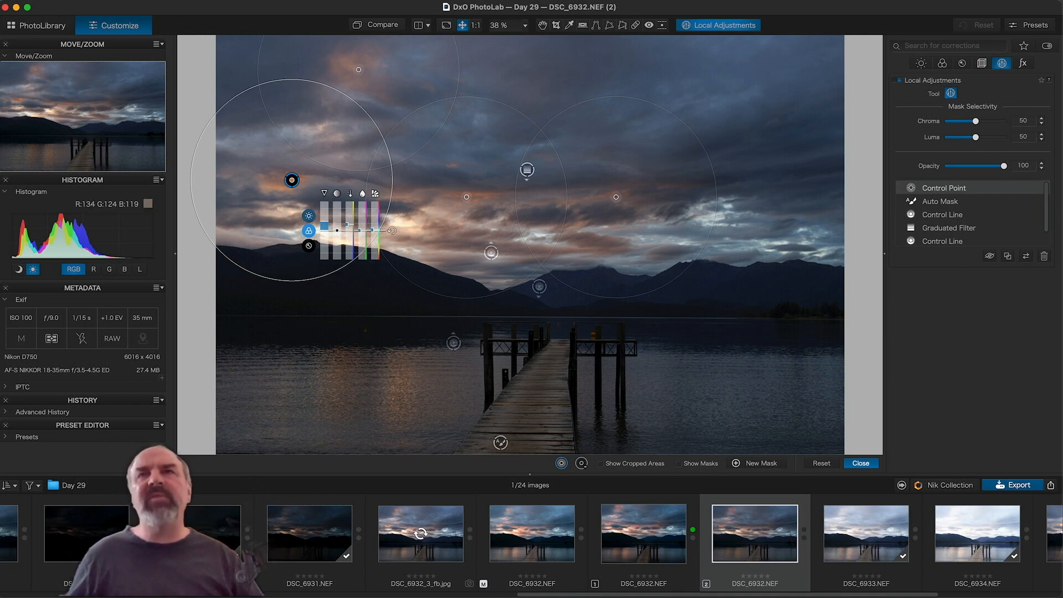
{"action": "left_click", "coordinate": [308, 215]}
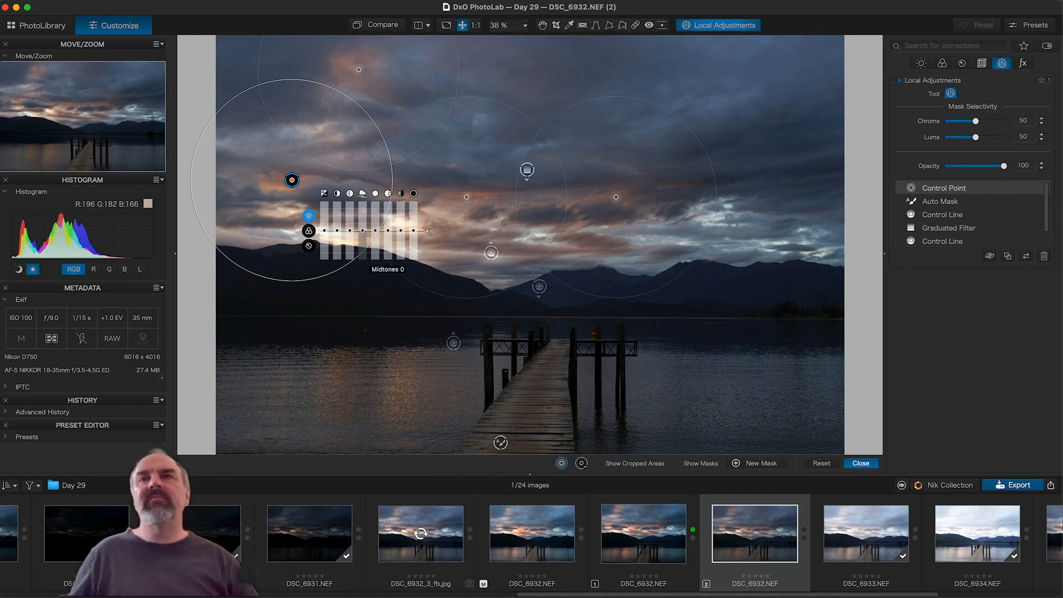
{"action": "left_click_drag", "start_coordinate": [375, 231], "coordinate": [374, 229]}
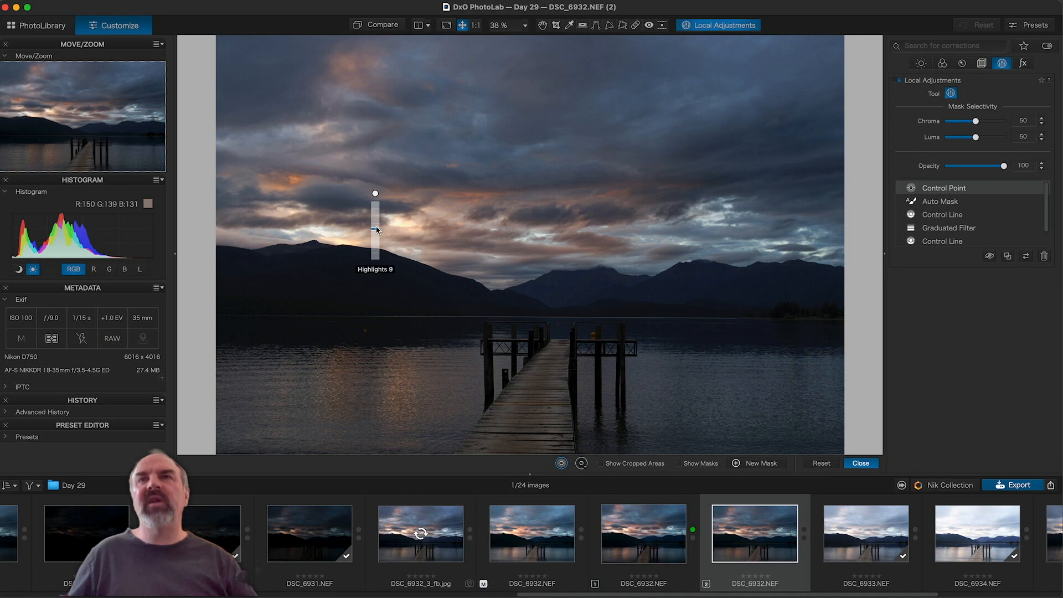
{"action": "left_click_drag", "start_coordinate": [377, 231], "coordinate": [377, 230]}
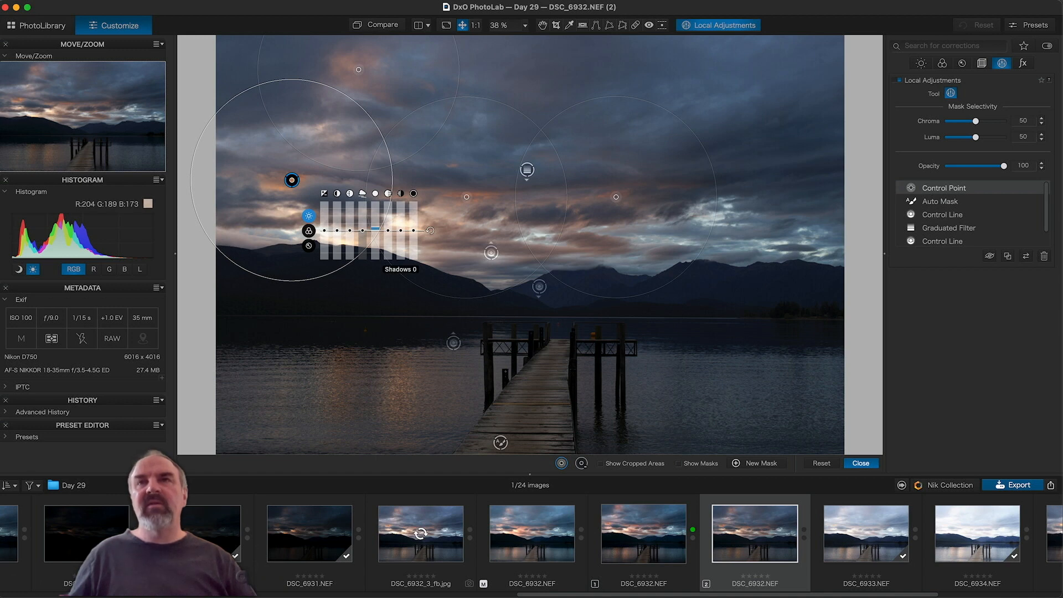
{"action": "left_click_drag", "start_coordinate": [401, 229], "coordinate": [400, 233]}
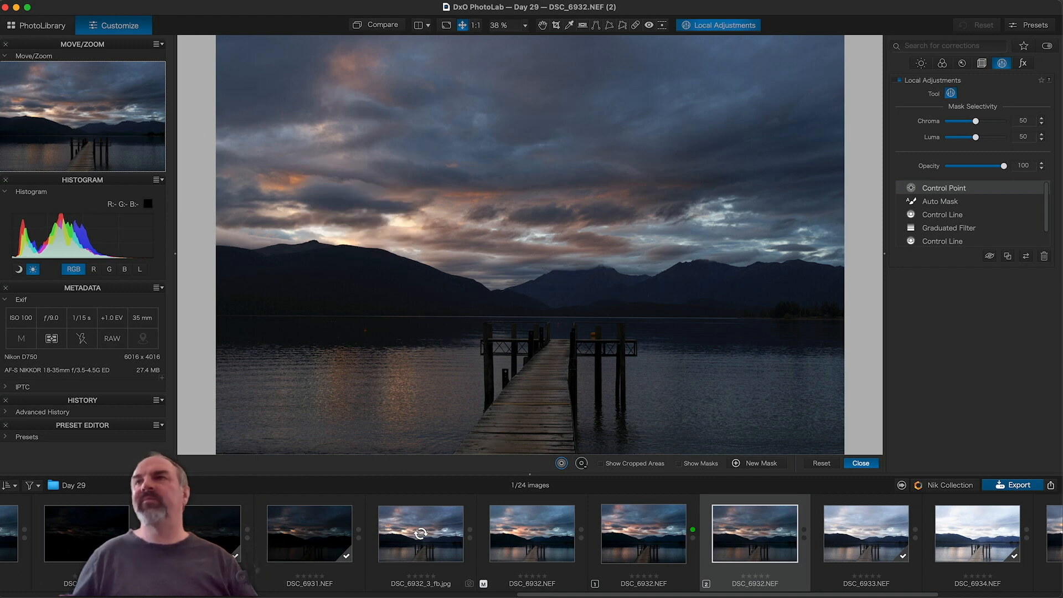
Step: Toggle the sky point's effect off and on to compare, then undo the stray lake point
{"action": "left_click", "coordinate": [989, 255]}
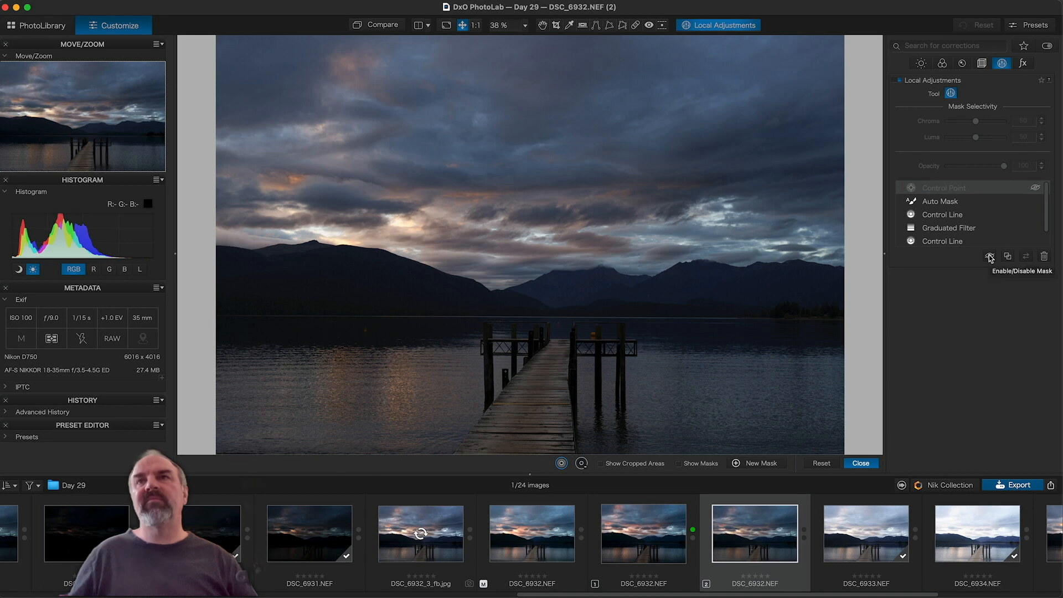
{"action": "left_click", "coordinate": [989, 255]}
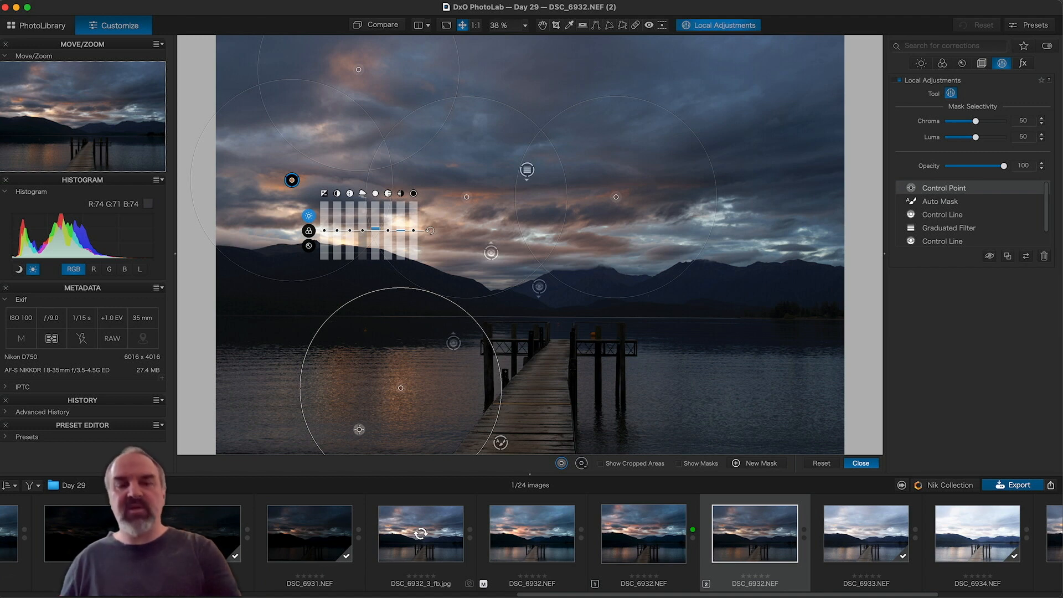
{"action": "key", "text": "super+z"}
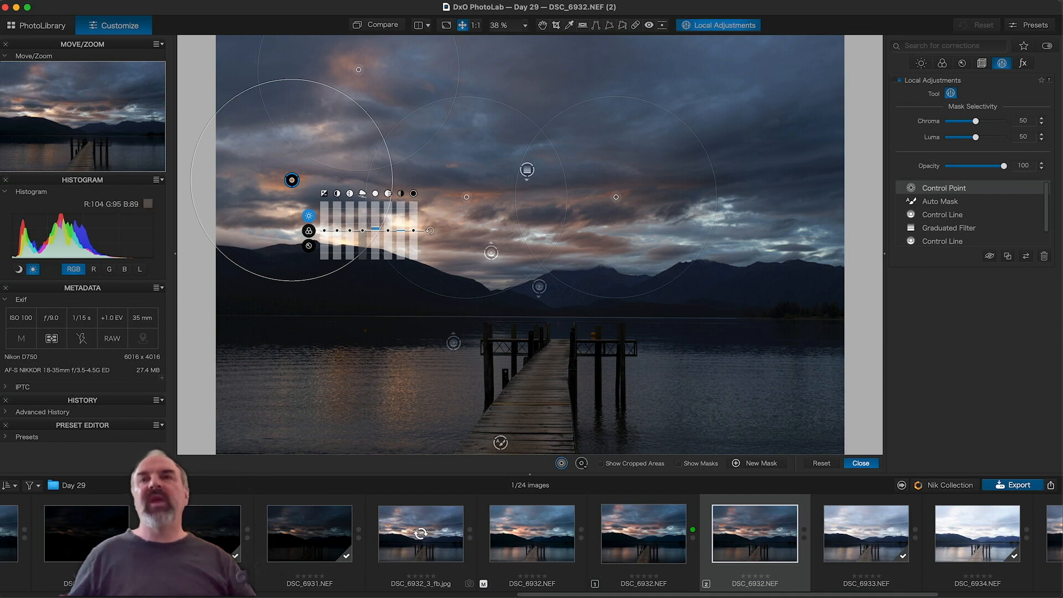
Step: Place a control point on the lake reflection and set its Temperature to 6752 and Vibrancy to 6
{"action": "right_click", "coordinate": [399, 390]}
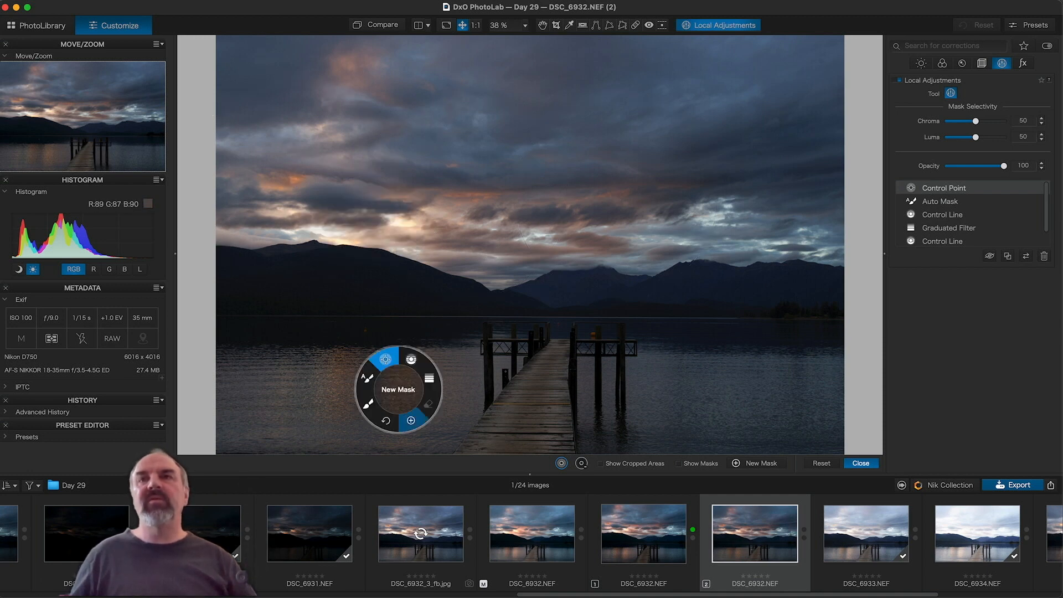
{"action": "key", "text": "Escape"}
{"action": "left_click", "coordinate": [396, 384]}
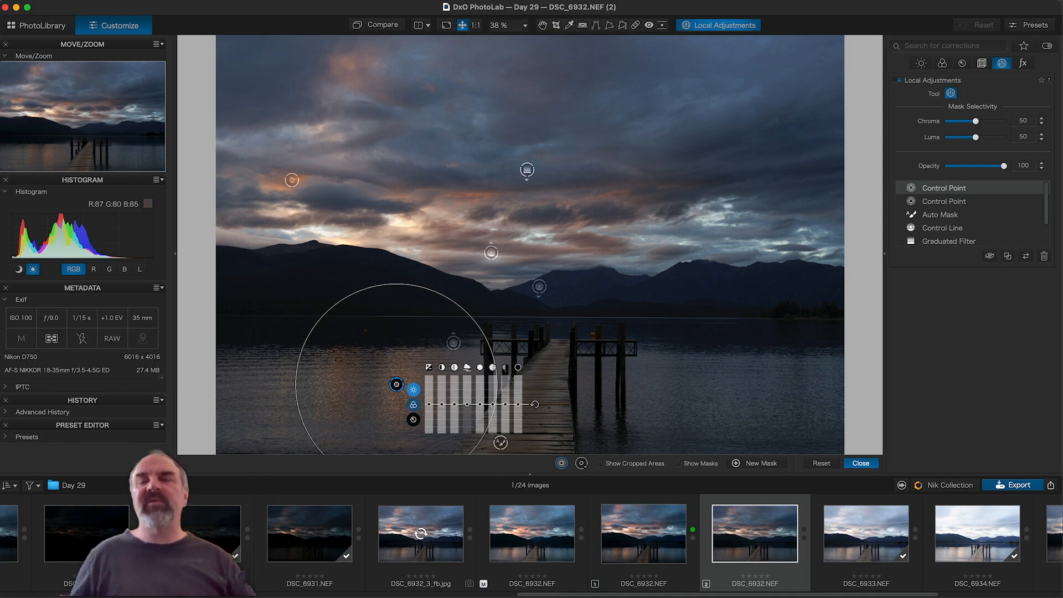
{"action": "left_click", "coordinate": [414, 404]}
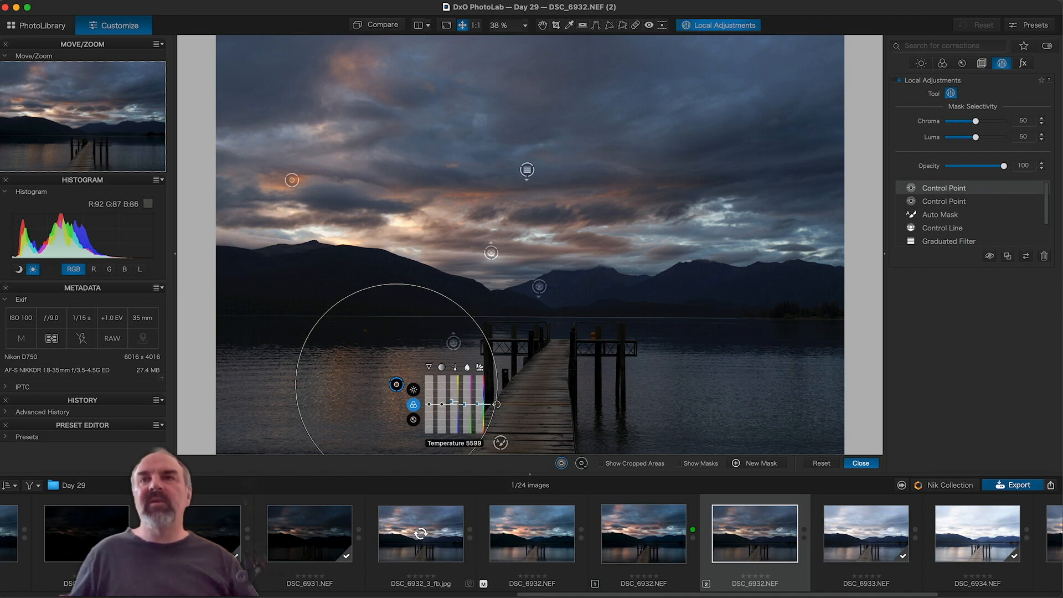
{"action": "left_click_drag", "start_coordinate": [454, 404], "coordinate": [452, 401]}
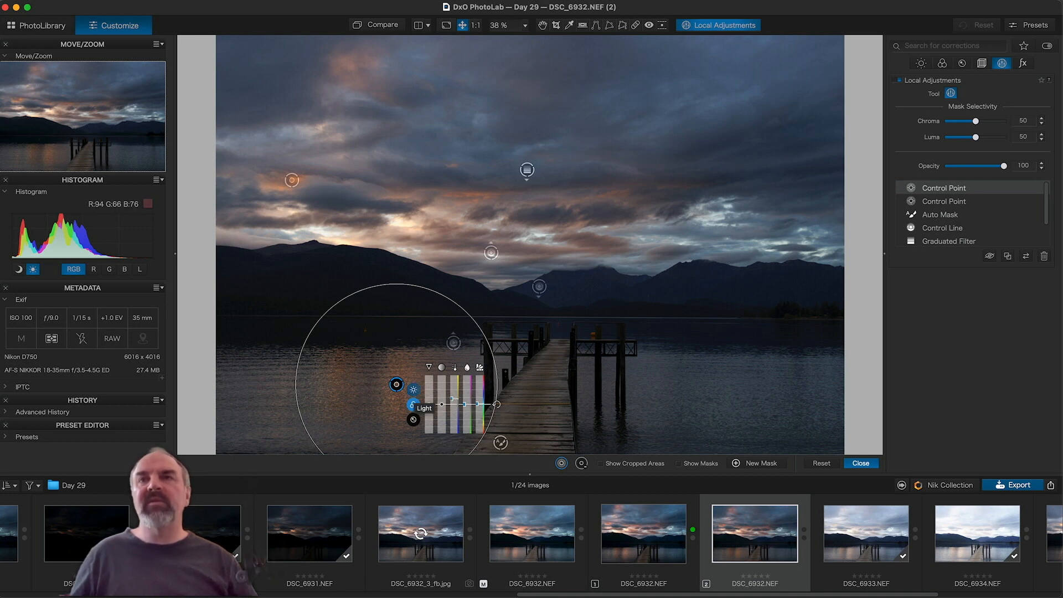
{"action": "left_click_drag", "start_coordinate": [428, 404], "coordinate": [430, 406]}
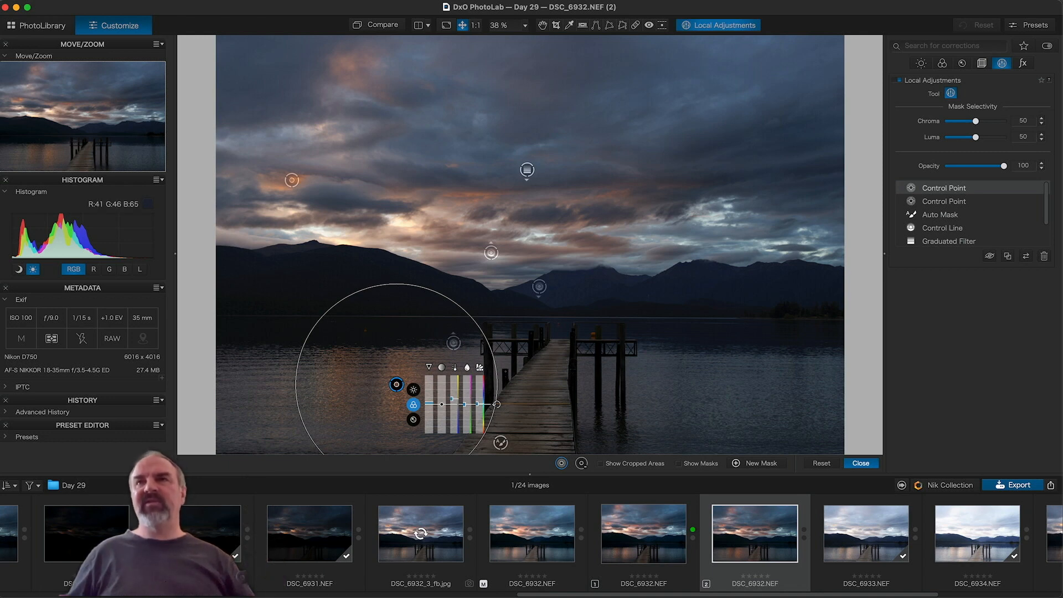
{"action": "right_click", "coordinate": [575, 287]}
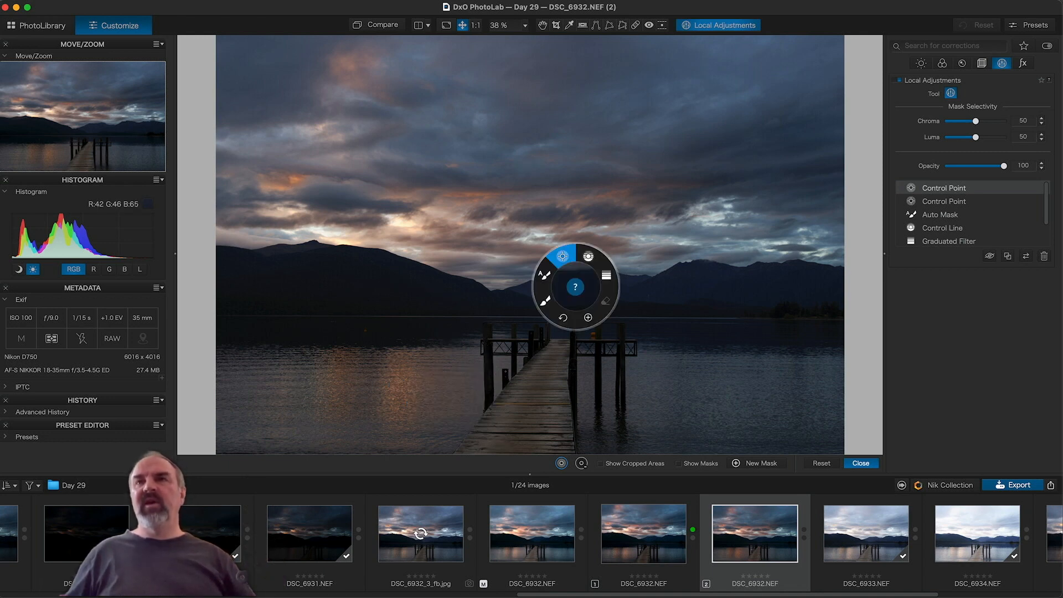
Step: Place a control point on the distant mountains and lift its Shadows to 9, toggling the mask to compare
{"action": "left_click", "coordinate": [588, 317]}
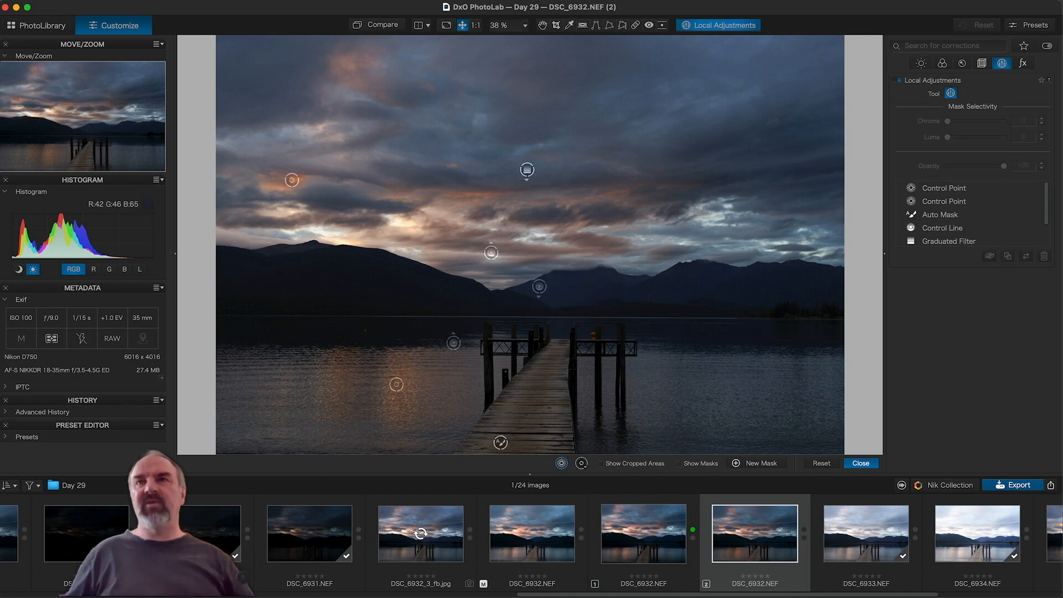
{"action": "left_click", "coordinate": [575, 287]}
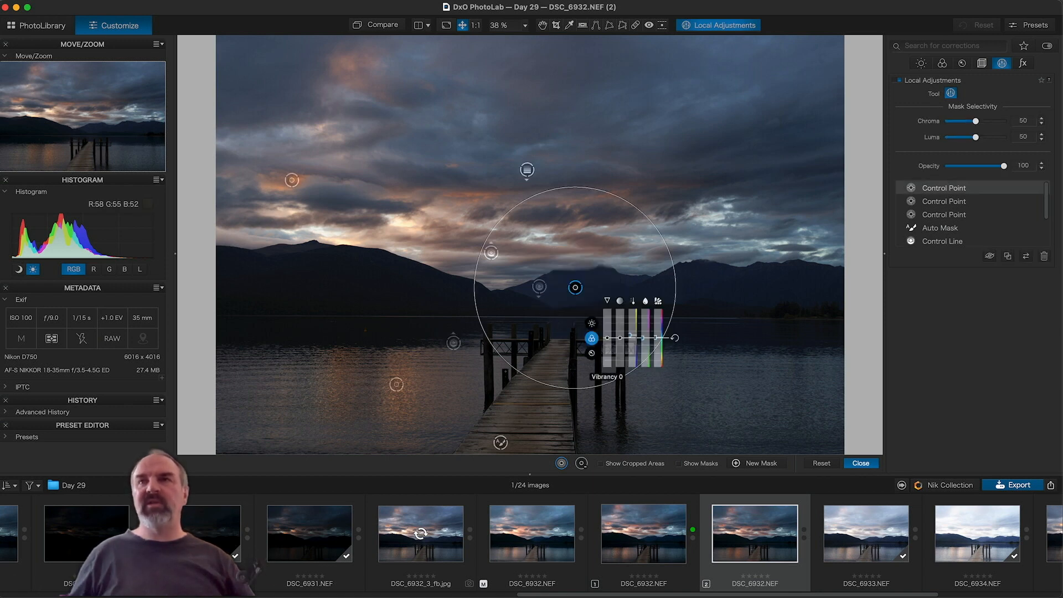
{"action": "left_click", "coordinate": [592, 323]}
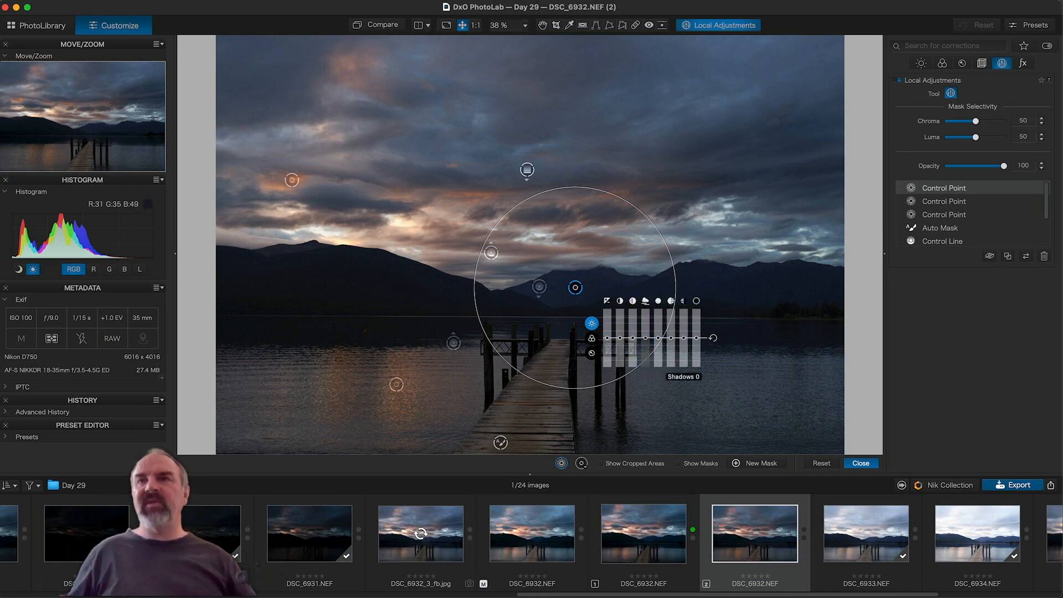
{"action": "left_click_drag", "start_coordinate": [683, 338], "coordinate": [683, 337]}
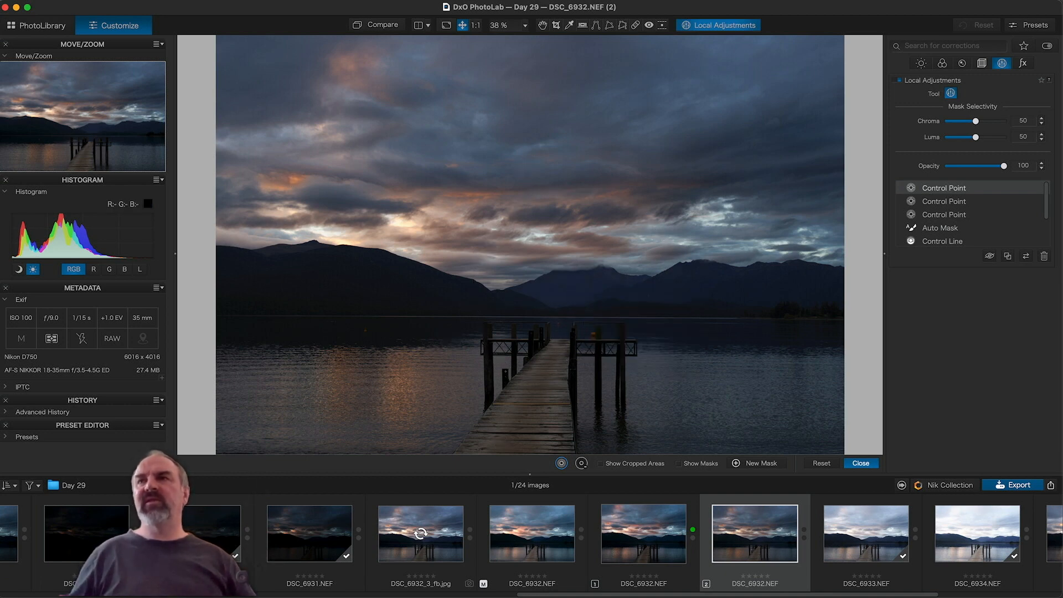
{"action": "left_click", "coordinate": [989, 256]}
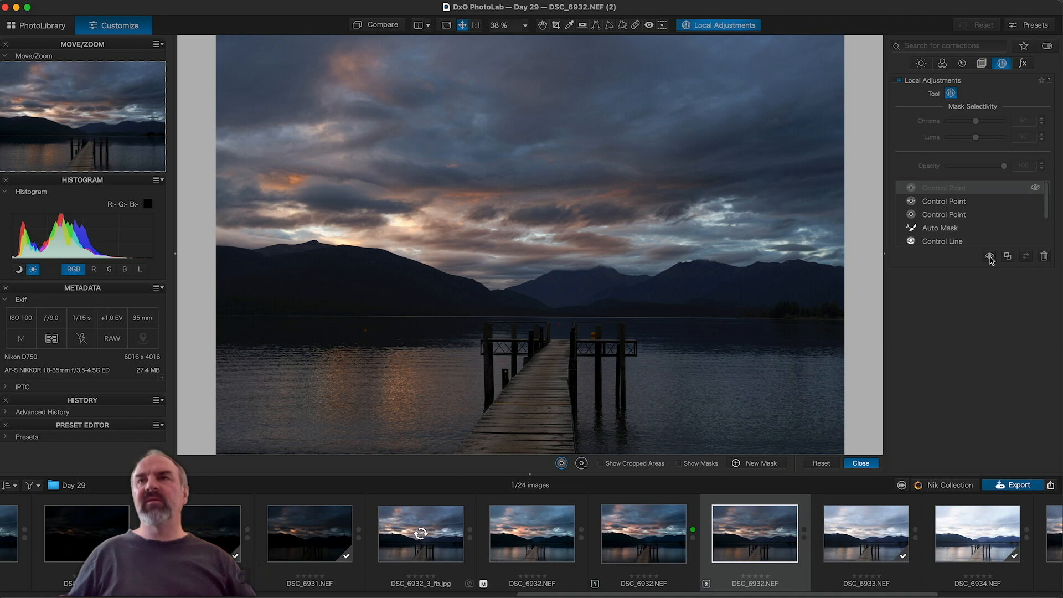
{"action": "left_click", "coordinate": [990, 256]}
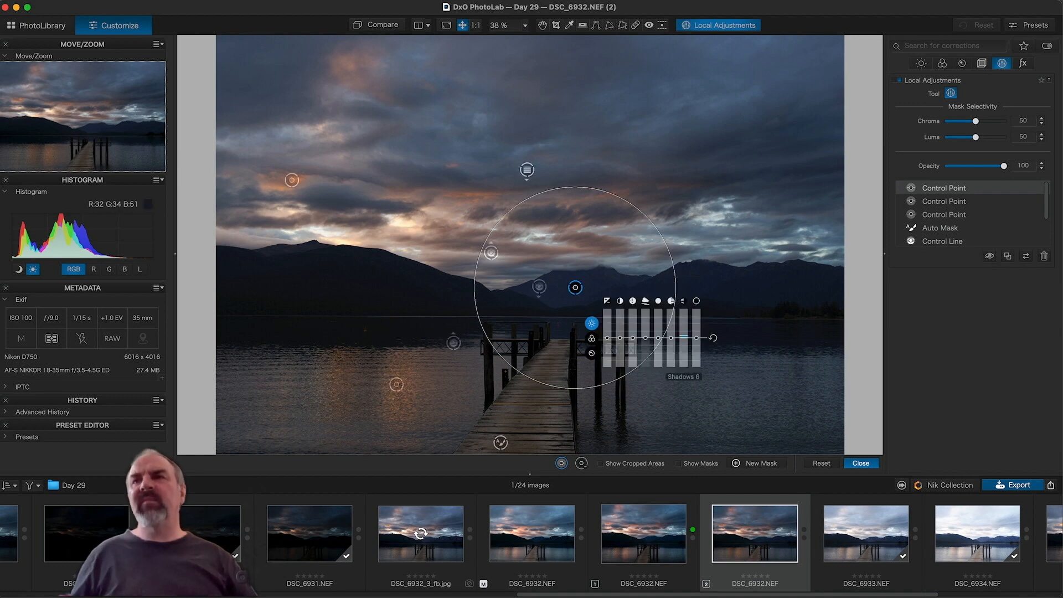
{"action": "left_click_drag", "start_coordinate": [684, 336], "coordinate": [684, 335]}
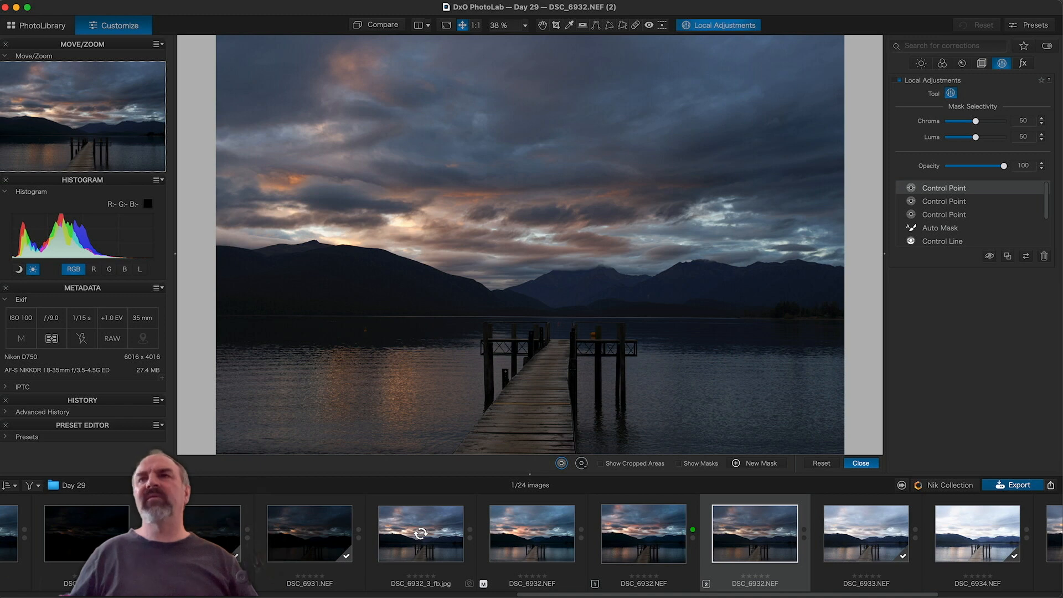
{"action": "left_click", "coordinate": [990, 256]}
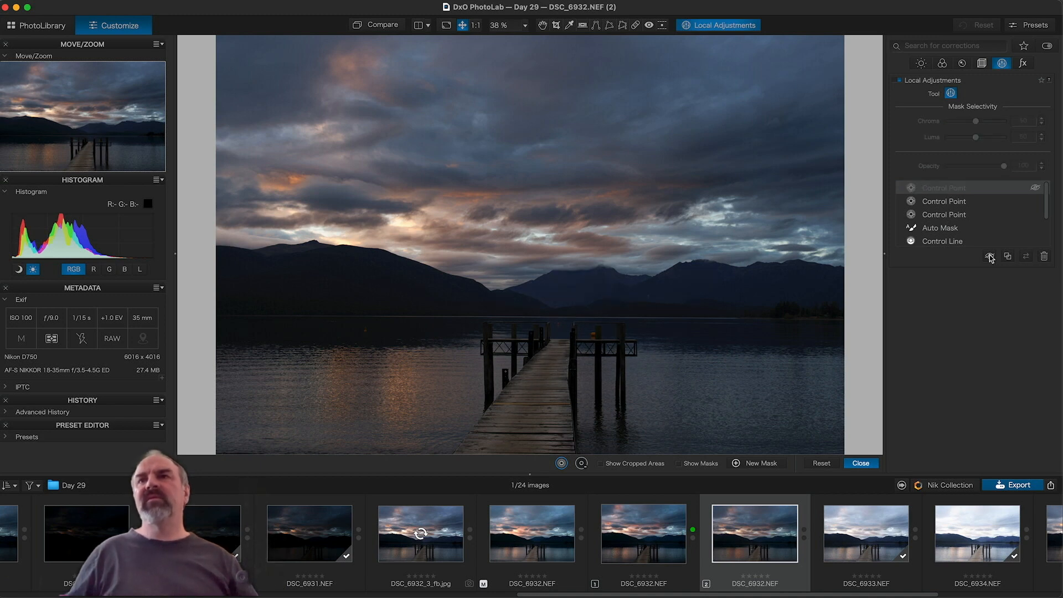
{"action": "left_click", "coordinate": [990, 256]}
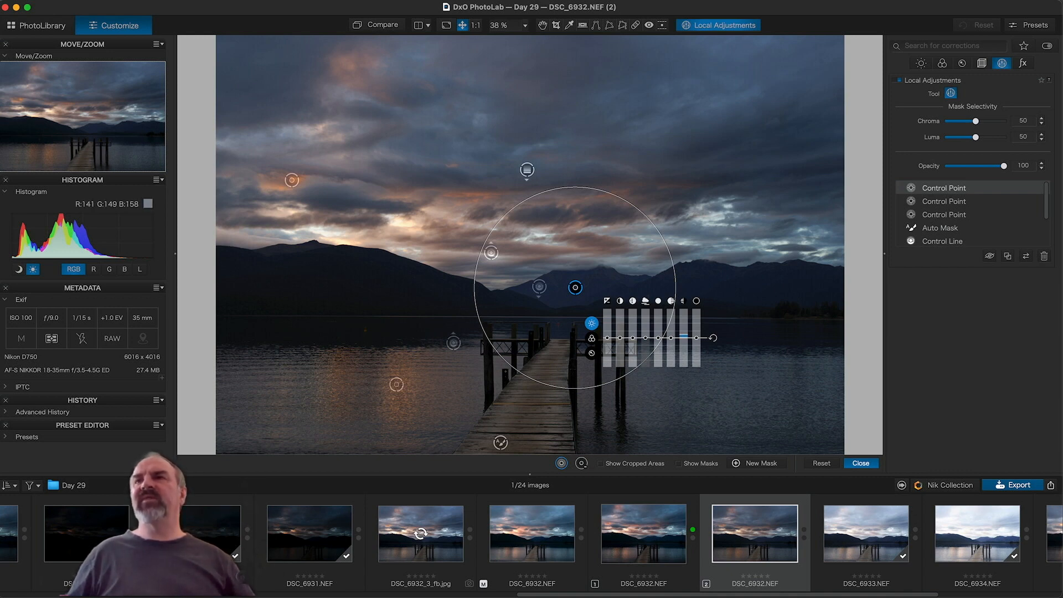
Step: Zoom to 1:1 (100%) and pan over to the right-hand sky and mountains
{"action": "key", "text": "super+1"}
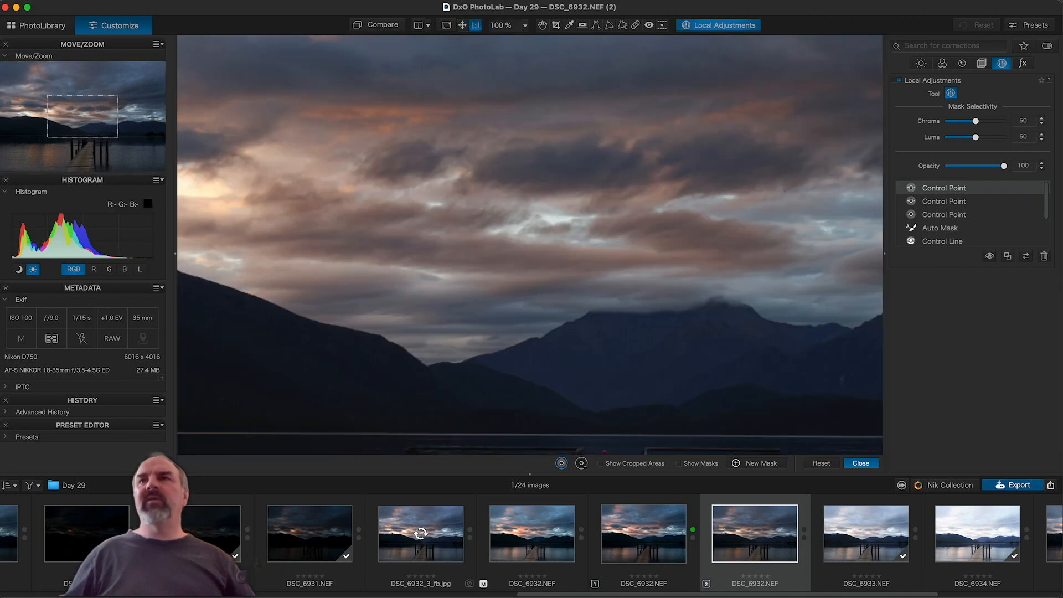
{"action": "key", "text": "space"}
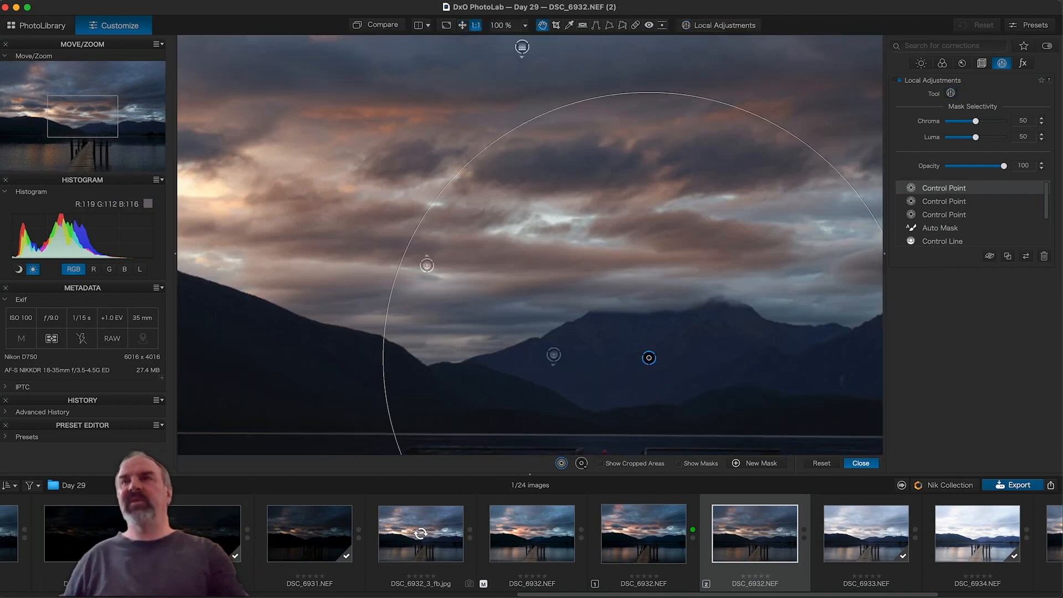
{"action": "left_click_drag", "start_coordinate": [830, 222], "coordinate": [336, 243]}
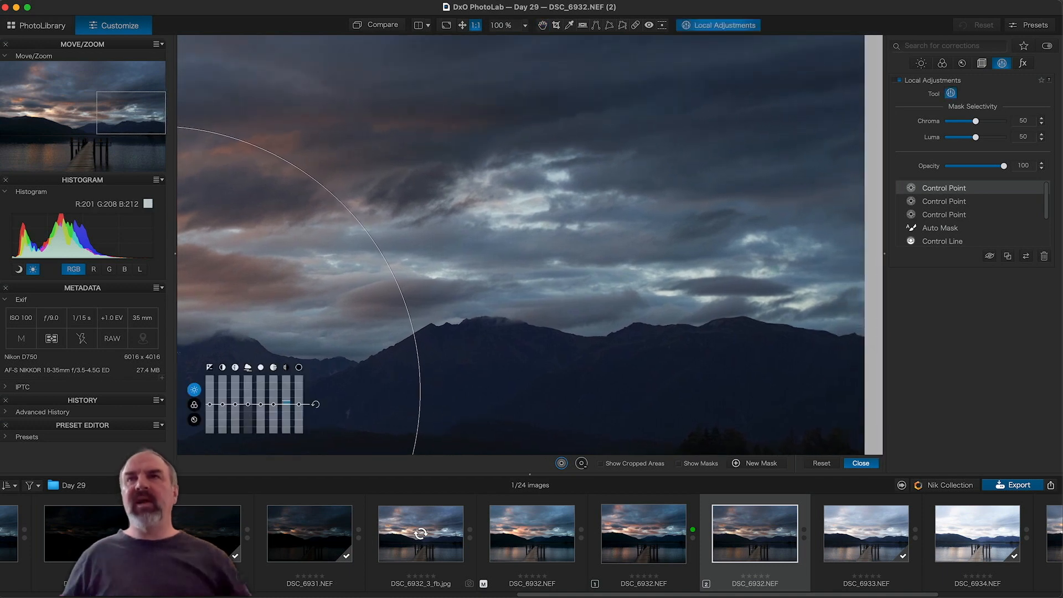
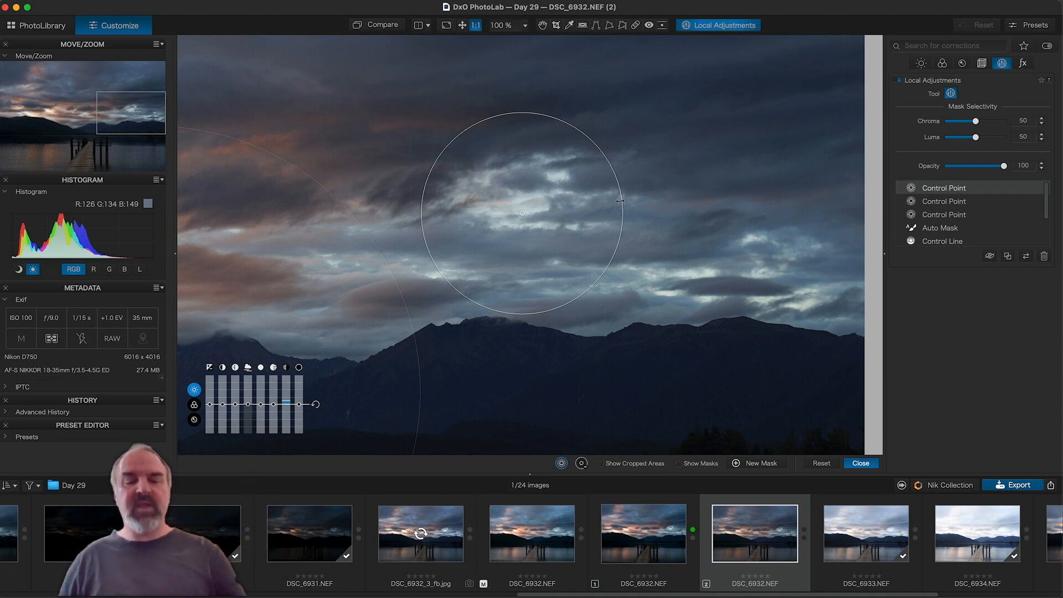
Step: Add a control point on the bright clouds and lower its Highlights to -13
{"action": "right_click", "coordinate": [620, 201]}
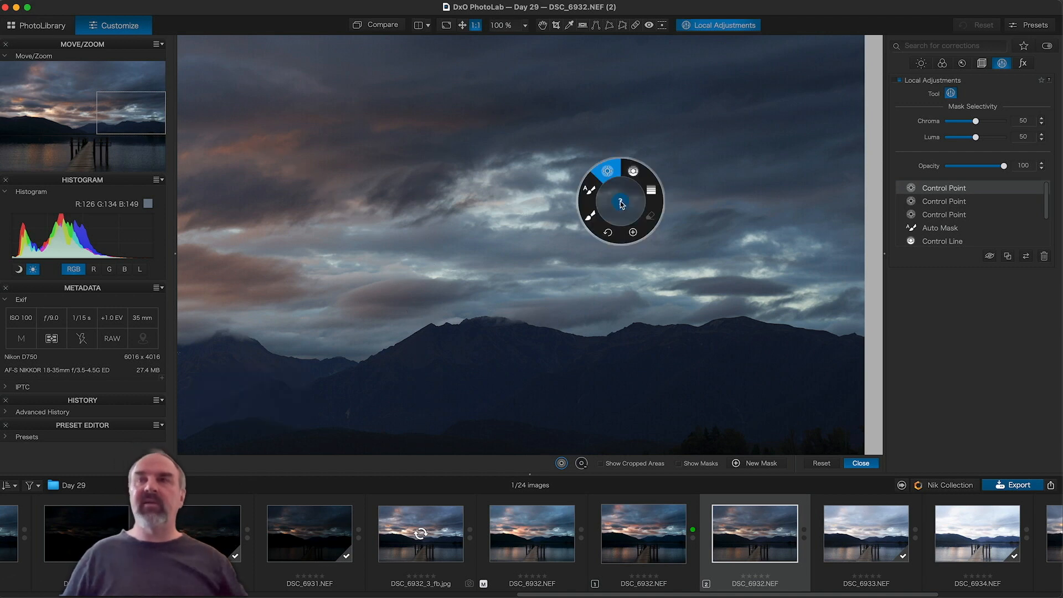
{"action": "key", "text": "Escape"}
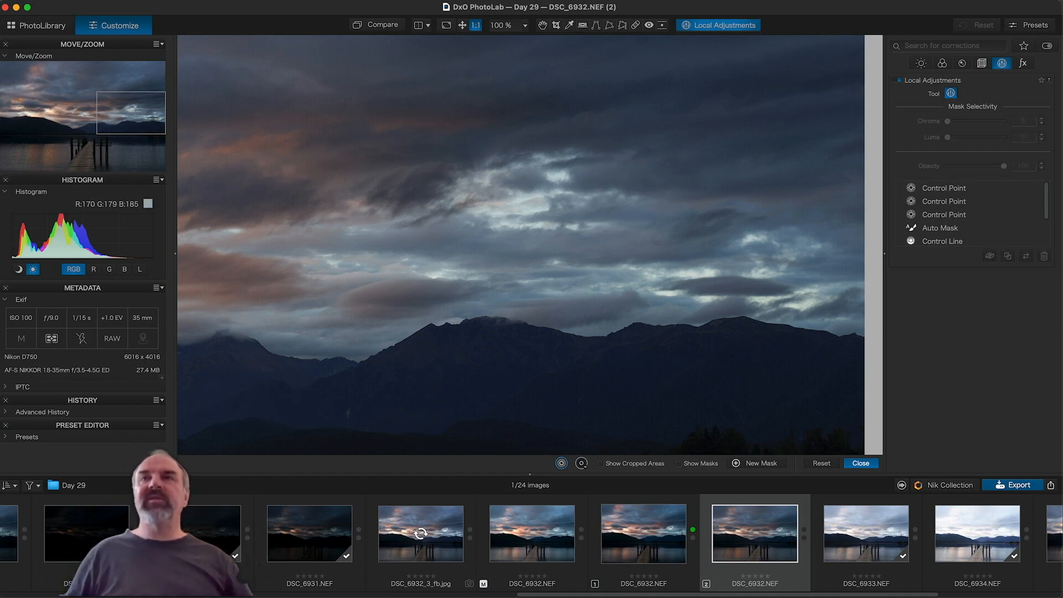
{"action": "left_click", "coordinate": [528, 212]}
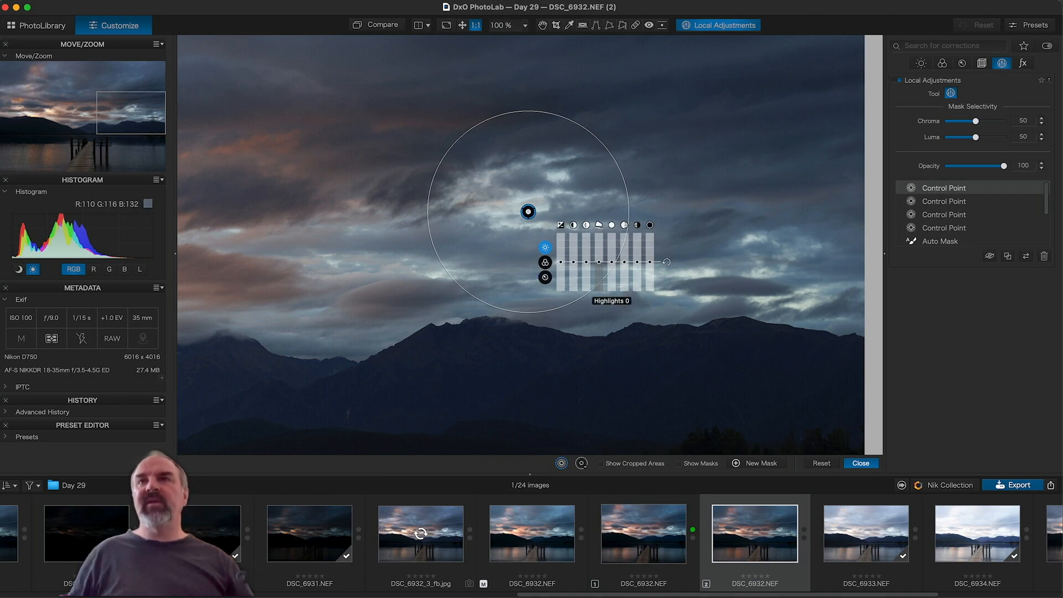
{"action": "left_click_drag", "start_coordinate": [612, 262], "coordinate": [612, 270]}
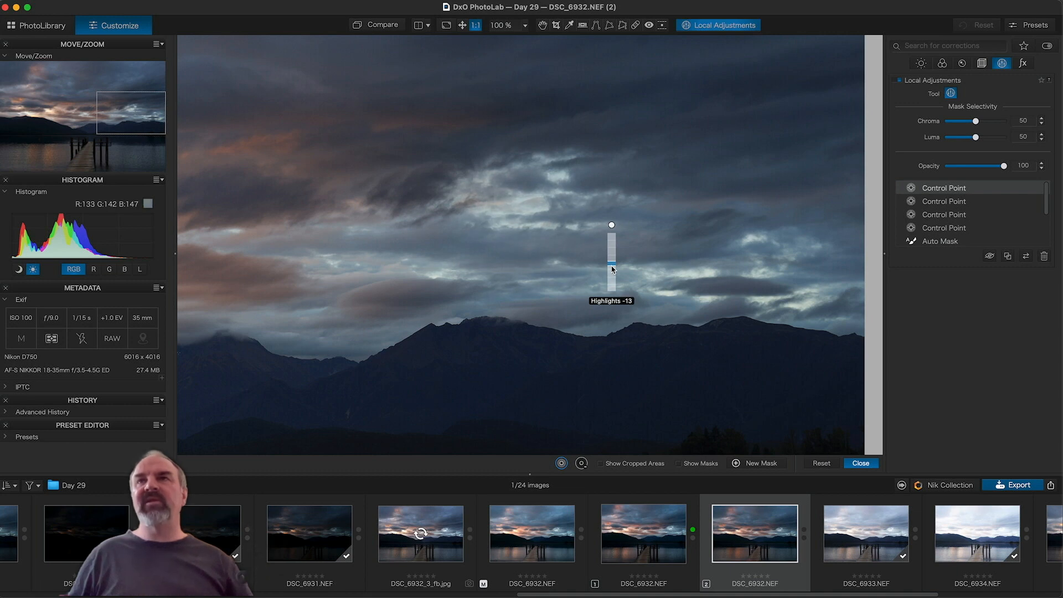
{"action": "left_click_drag", "start_coordinate": [612, 270], "coordinate": [613, 270]}
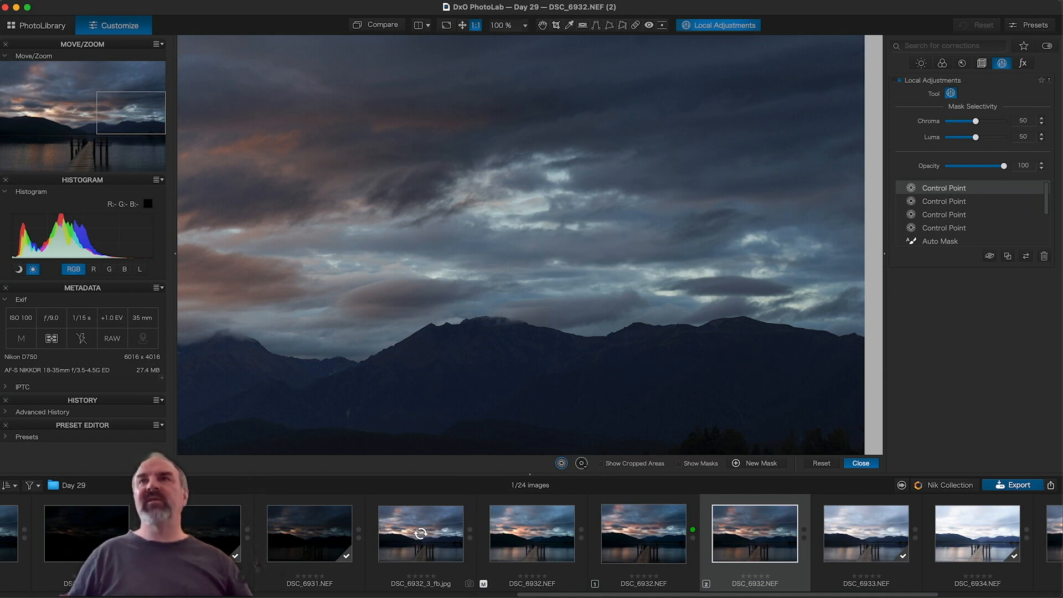
Step: Toggle the control points' visibility to compare, then fit the whole photo in view
{"action": "left_click", "coordinate": [989, 255]}
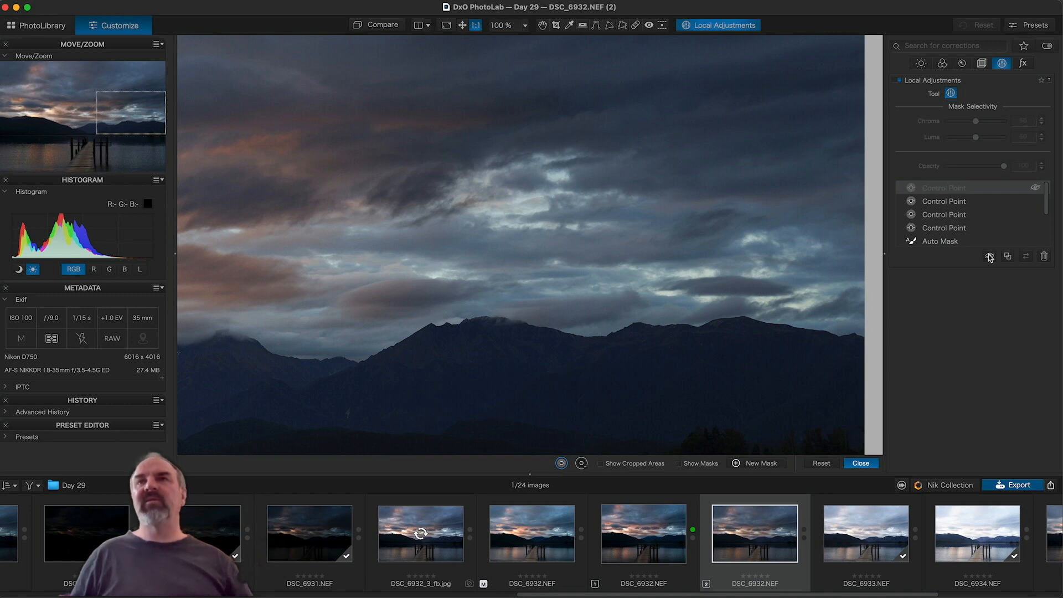
{"action": "left_click", "coordinate": [990, 256]}
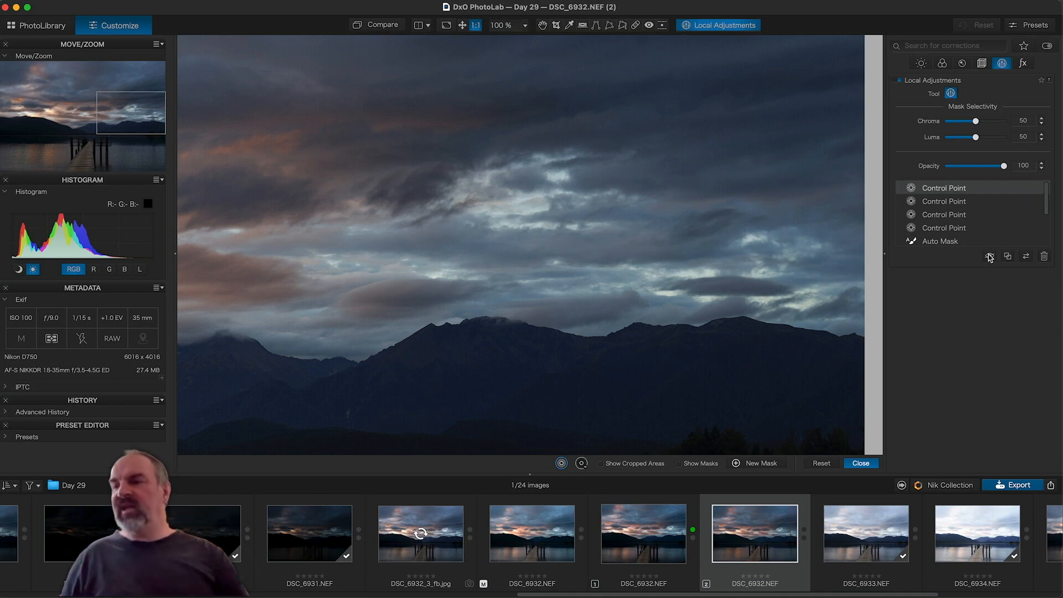
{"action": "left_click", "coordinate": [989, 256]}
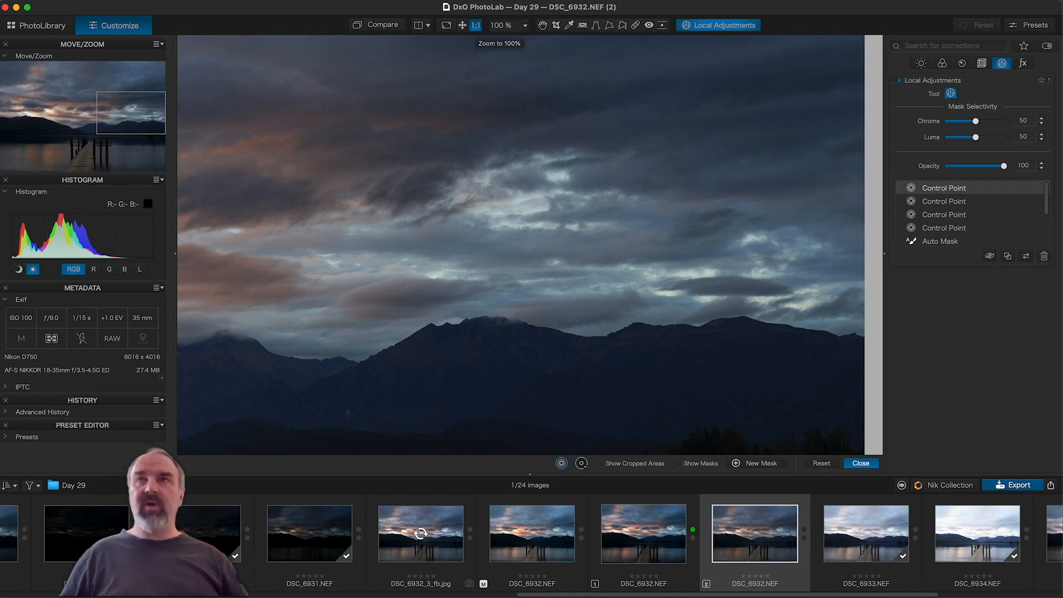
{"action": "left_click", "coordinate": [476, 25]}
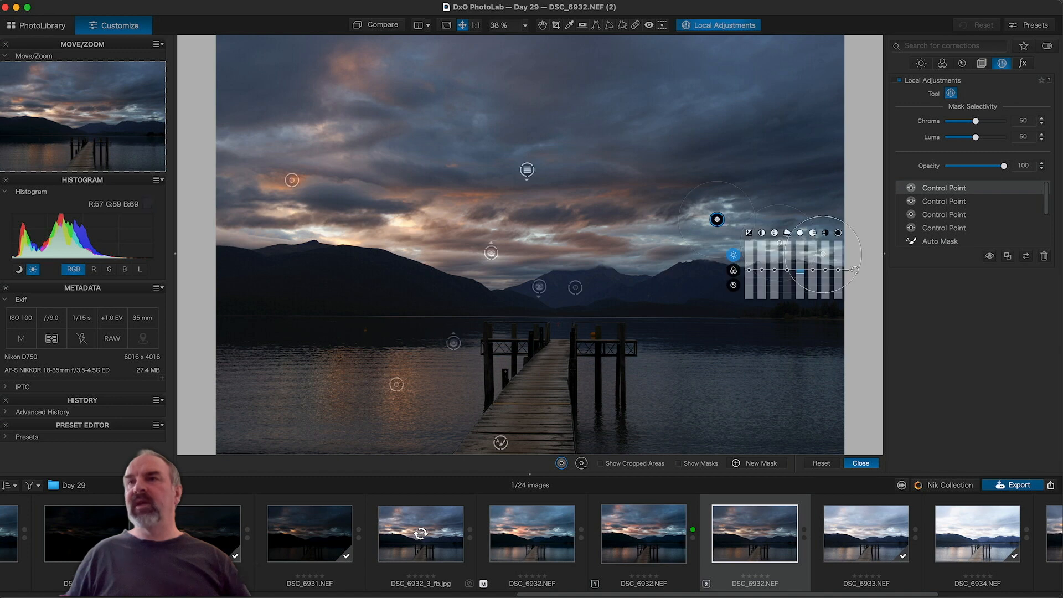
Step: Pick the Brush at size 298 and paint the lake water right and left of the jetty
{"action": "right_click", "coordinate": [744, 396]}
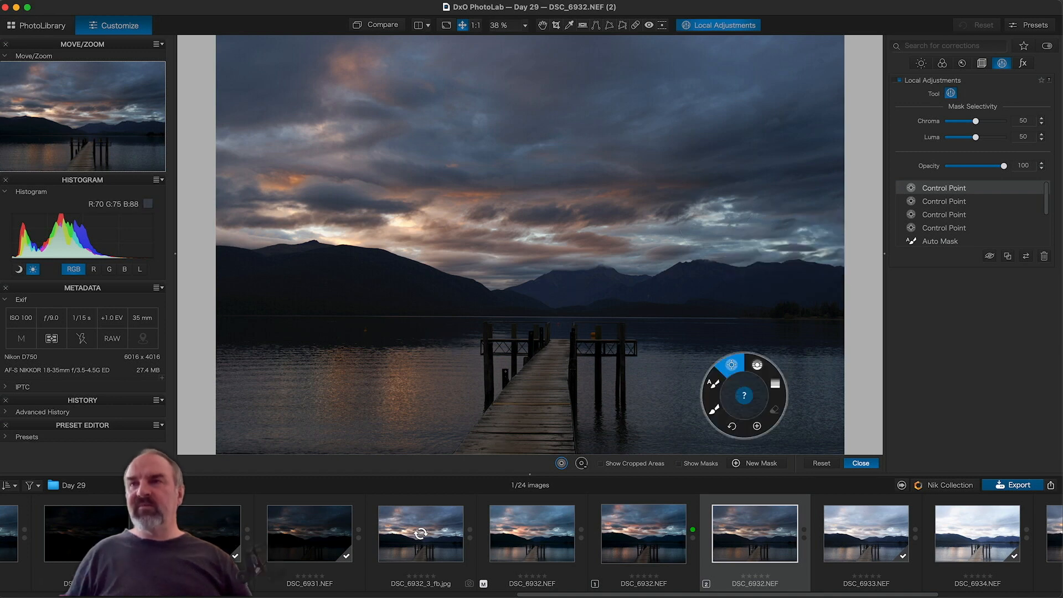
{"action": "left_click", "coordinate": [714, 409]}
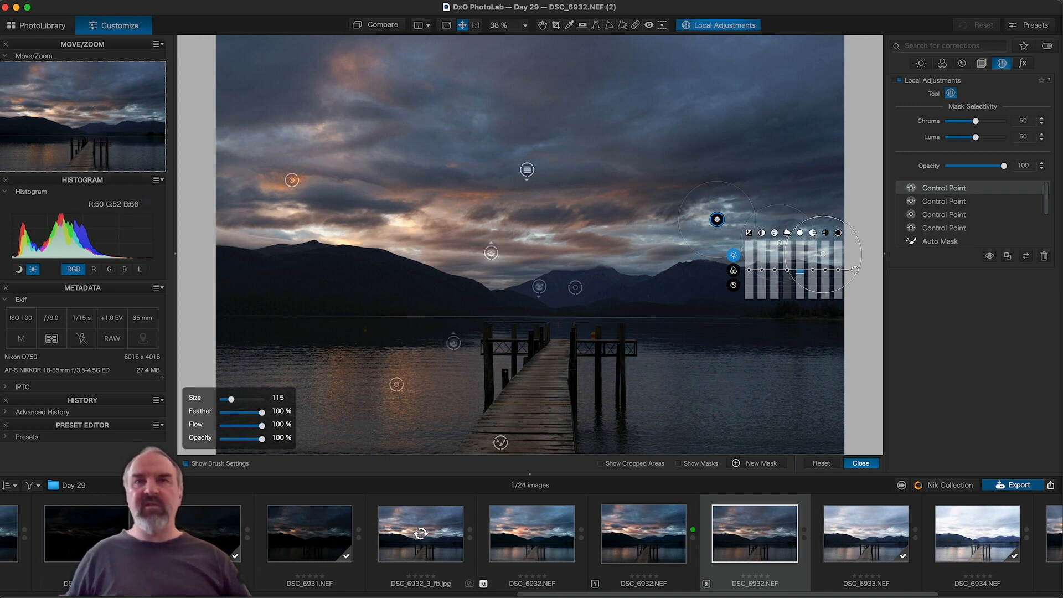
{"action": "left_click_drag", "start_coordinate": [232, 399], "coordinate": [269, 397]}
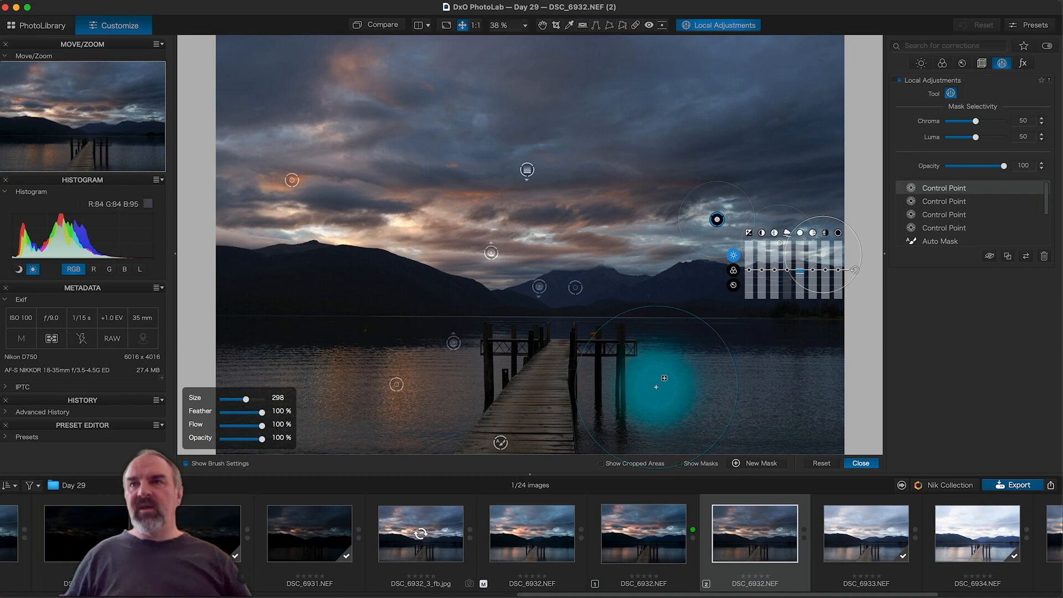
{"action": "left_click_drag", "start_coordinate": [656, 387], "coordinate": [825, 399]}
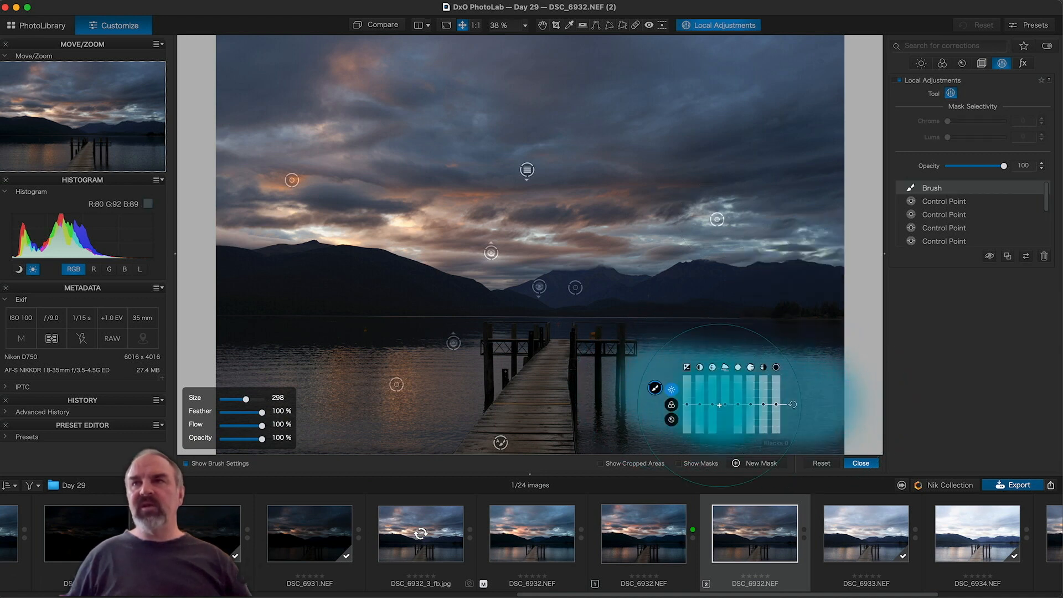
{"action": "left_click", "coordinate": [447, 378]}
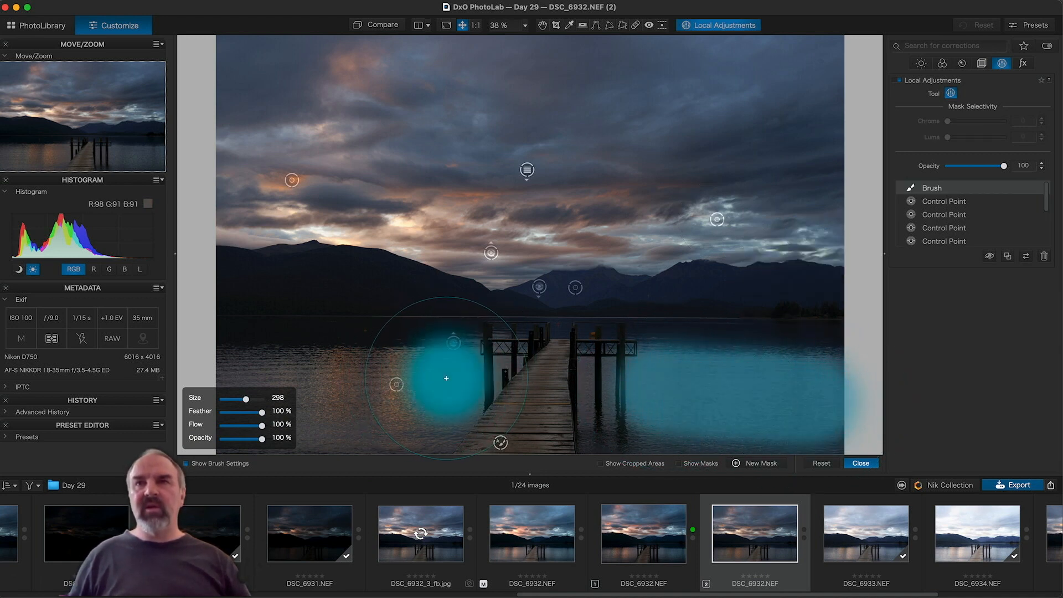
{"action": "left_click_drag", "start_coordinate": [446, 378], "coordinate": [219, 382]}
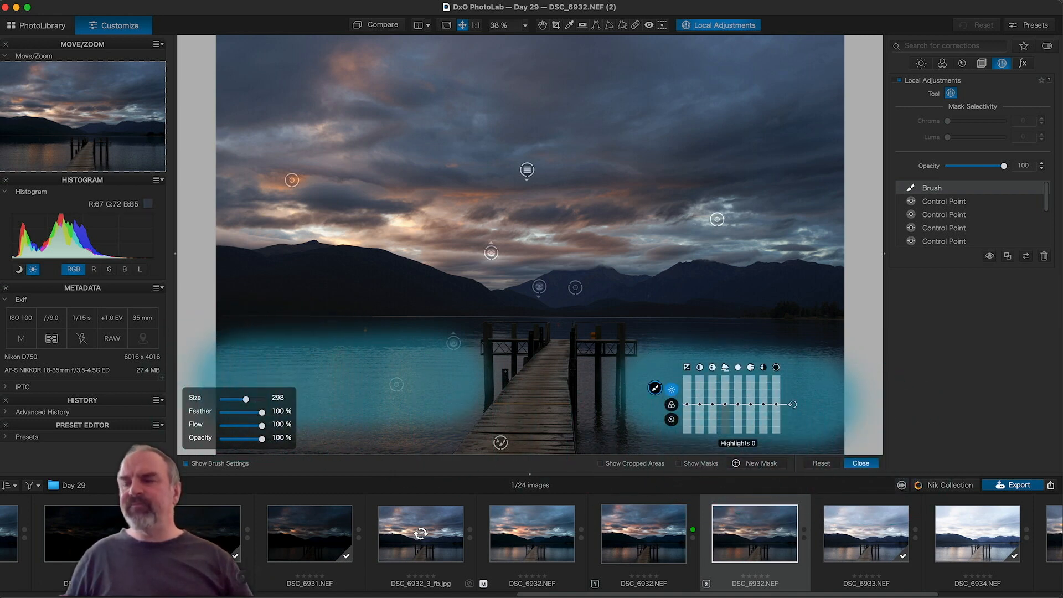
Step: Set the brushed water to Highlights 7, Midtones 9, Blacks -3, Shadows -4, comparing before/after
{"action": "left_click_drag", "start_coordinate": [738, 408], "coordinate": [740, 406]}
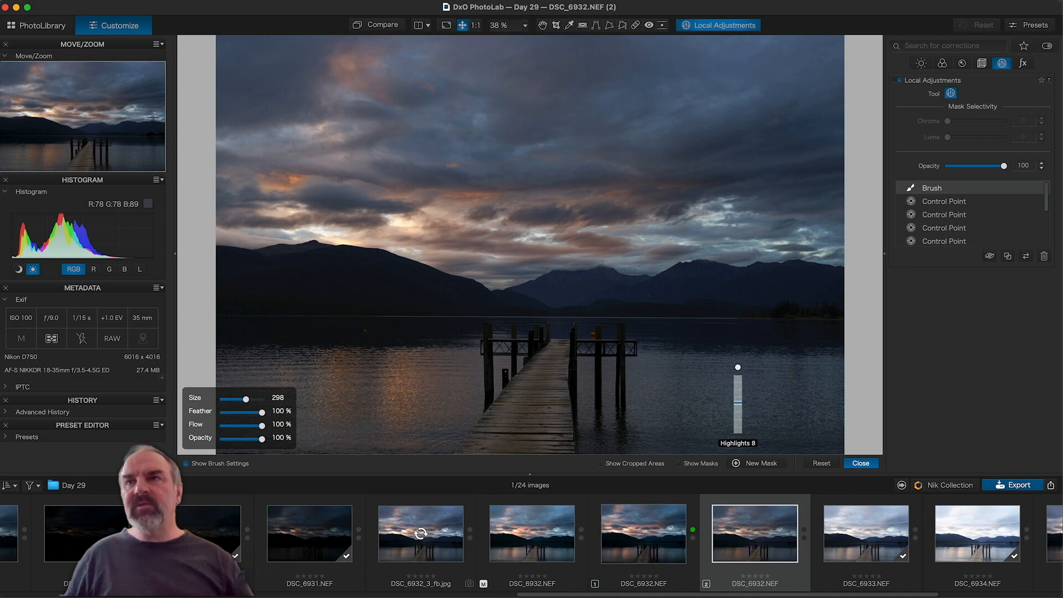
{"action": "left_click_drag", "start_coordinate": [738, 403], "coordinate": [737, 403]}
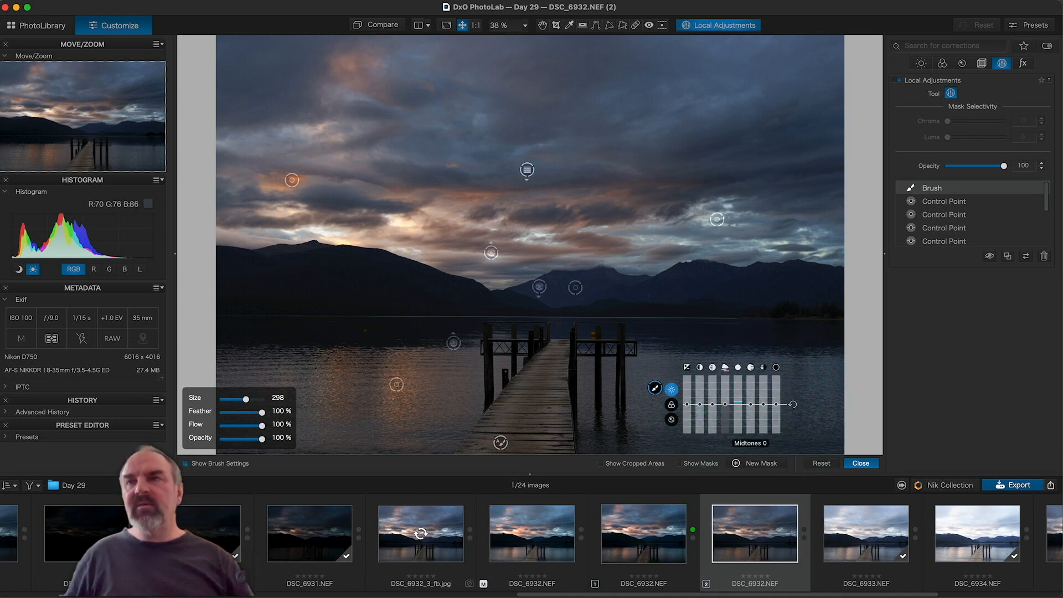
{"action": "left_click_drag", "start_coordinate": [752, 407], "coordinate": [751, 398]}
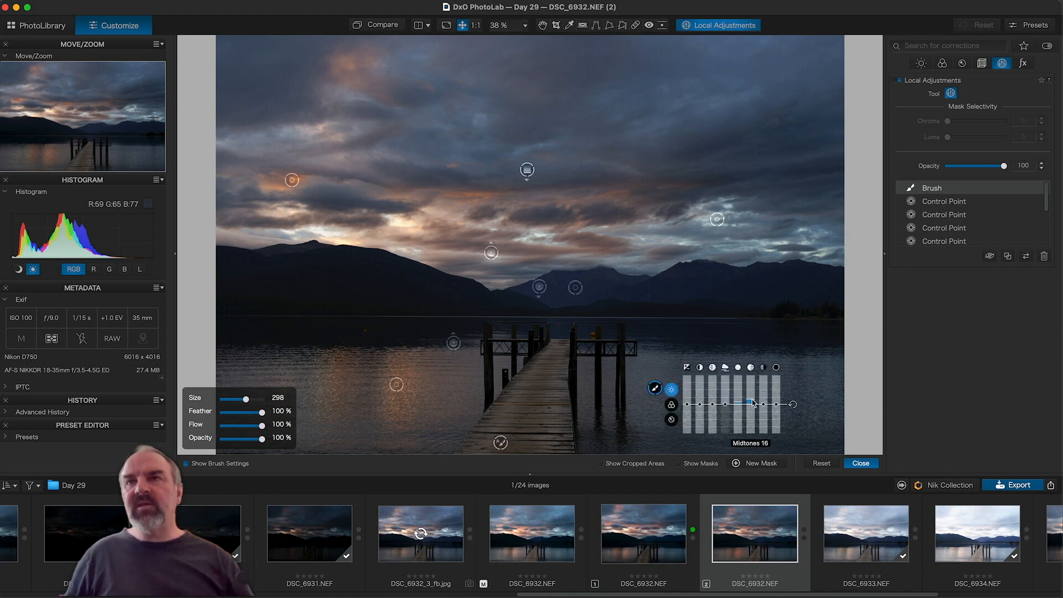
{"action": "left_click_drag", "start_coordinate": [753, 404], "coordinate": [775, 410]}
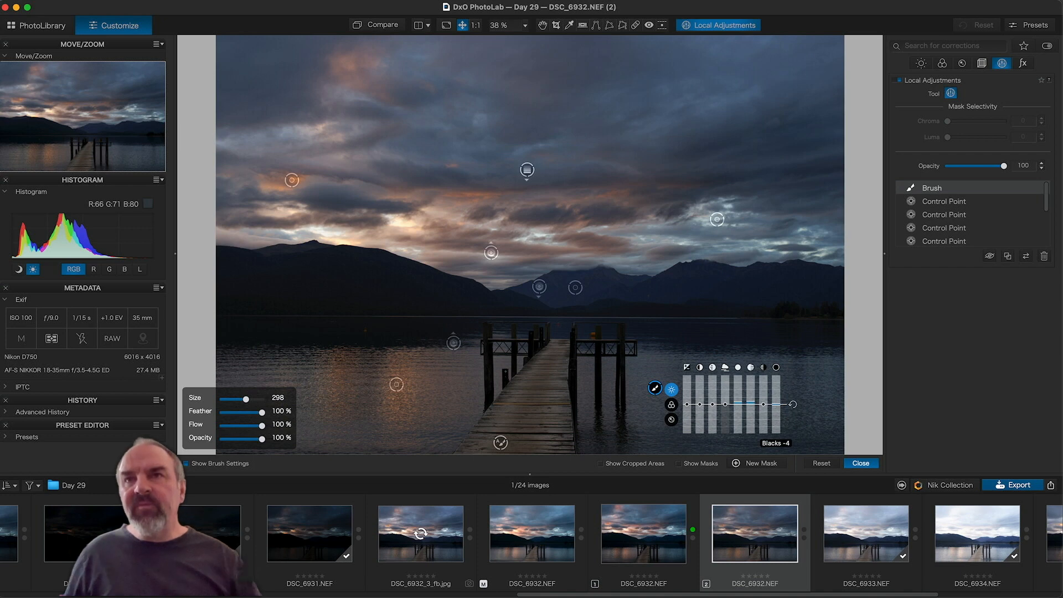
{"action": "left_click_drag", "start_coordinate": [776, 406], "coordinate": [775, 404]}
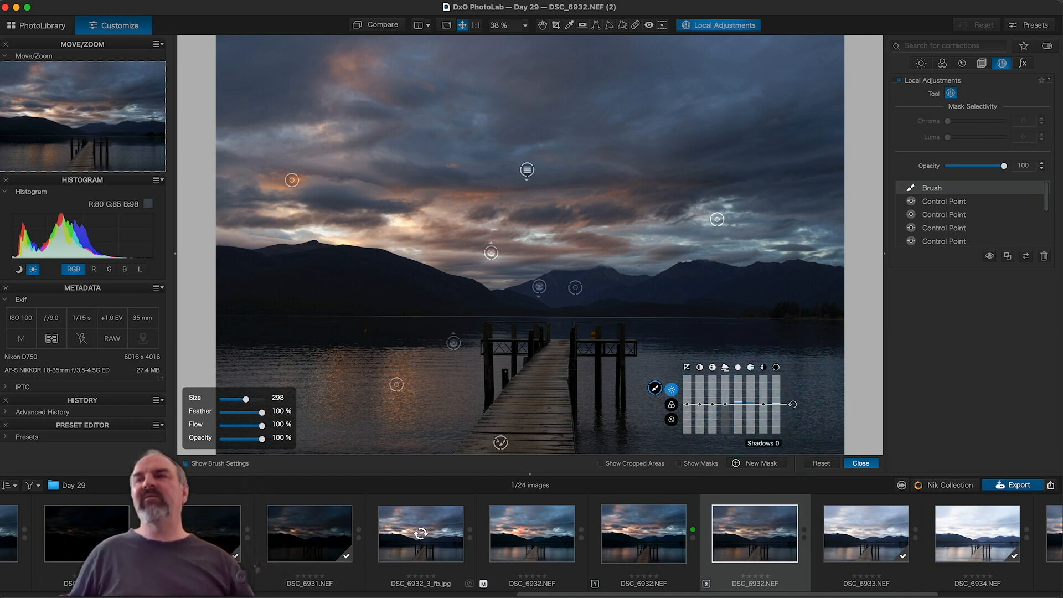
{"action": "left_click_drag", "start_coordinate": [763, 404], "coordinate": [764, 410]}
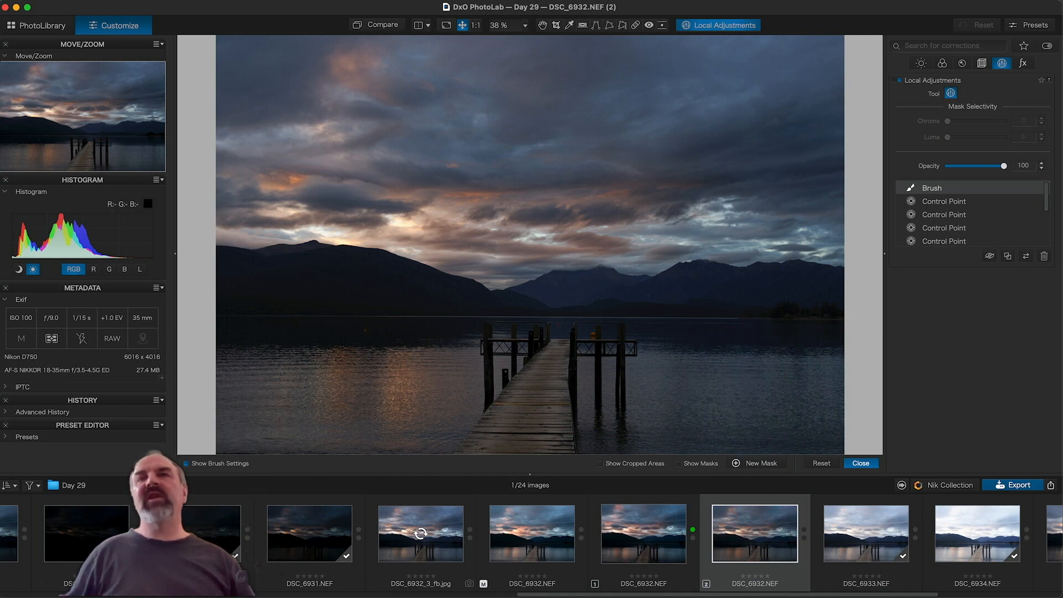
{"action": "left_click", "coordinate": [990, 257]}
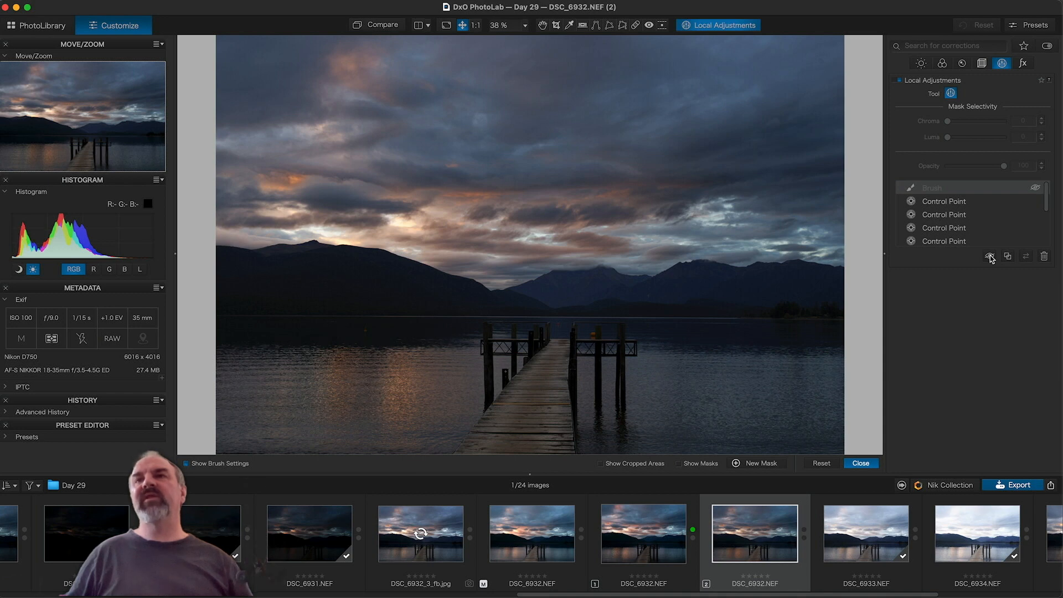
{"action": "left_click", "coordinate": [990, 256]}
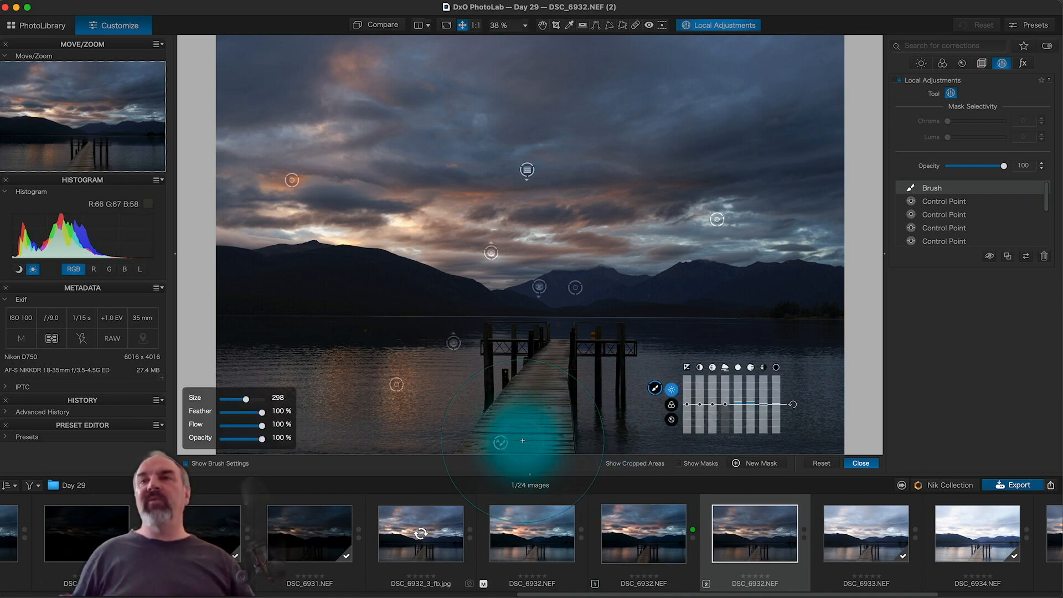
Step: Start a new mask using the Graduated Filter tool
{"action": "right_click", "coordinate": [511, 382]}
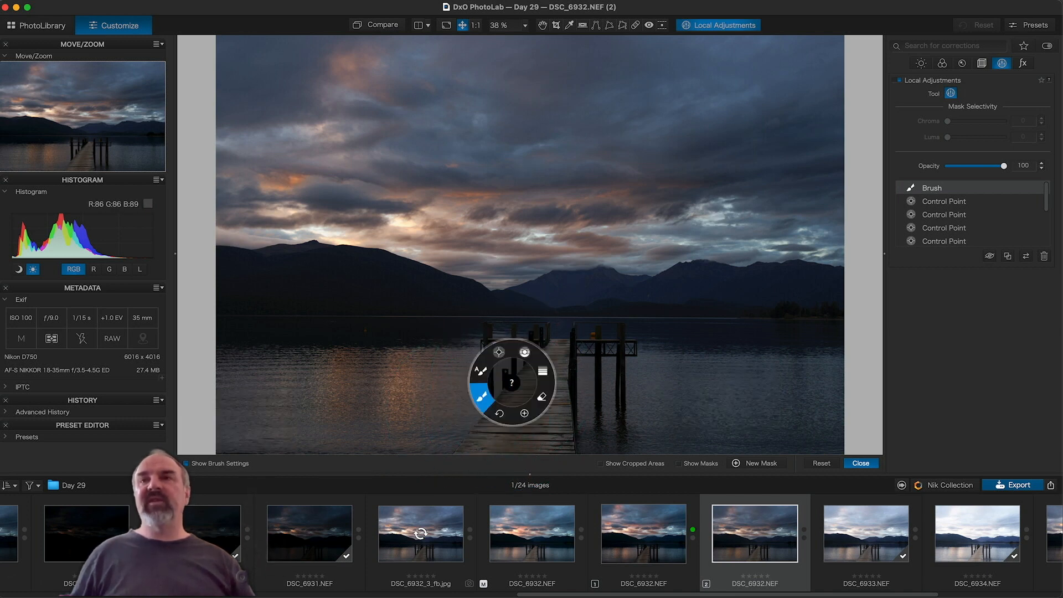
{"action": "left_click", "coordinate": [526, 414]}
{"action": "right_click", "coordinate": [523, 421]}
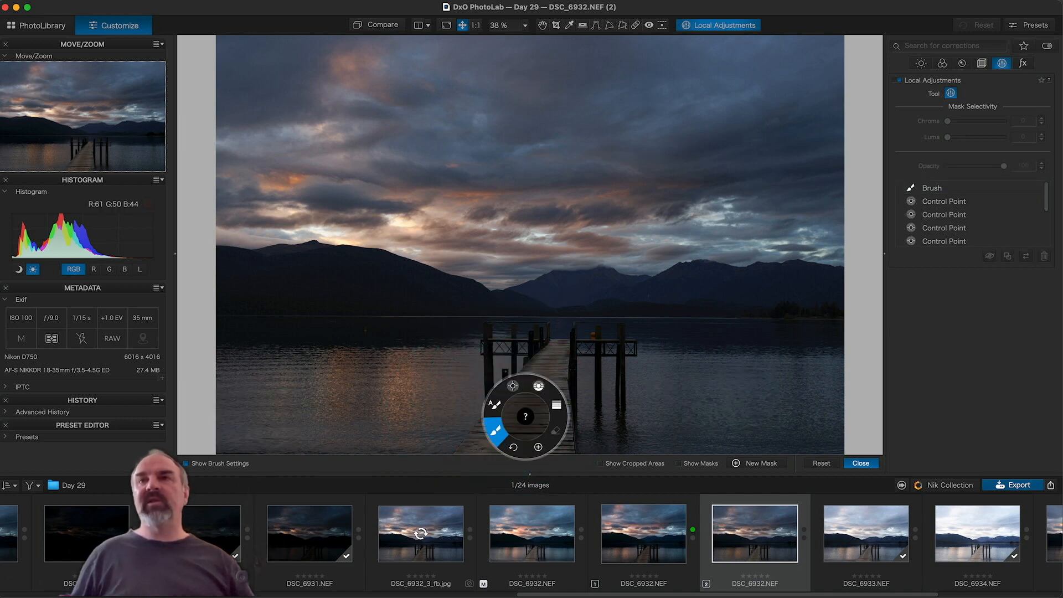
{"action": "left_click", "coordinate": [557, 406]}
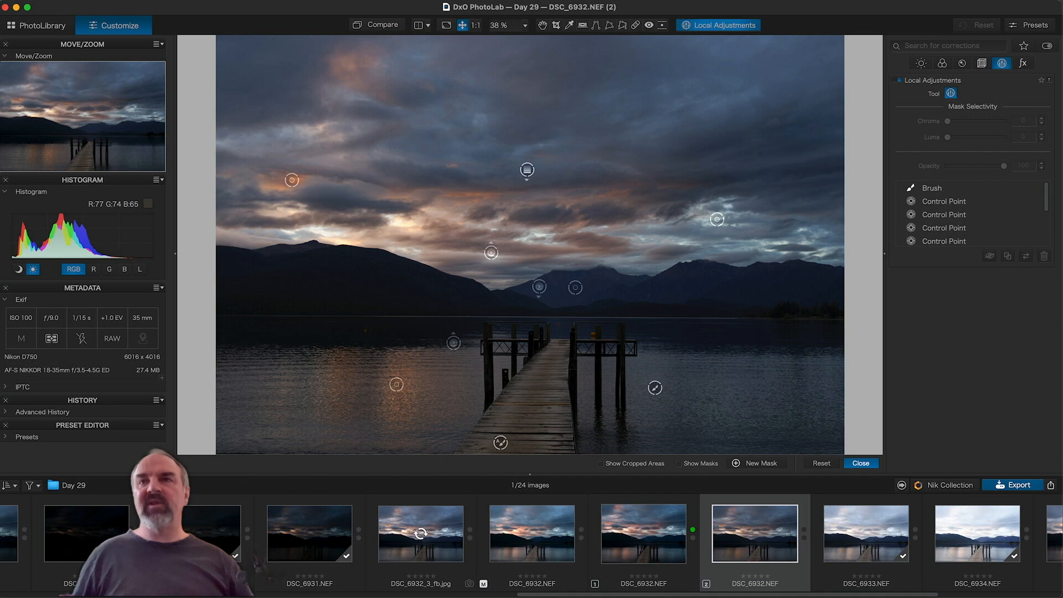
{"action": "left_click_drag", "start_coordinate": [527, 453], "coordinate": [527, 396]}
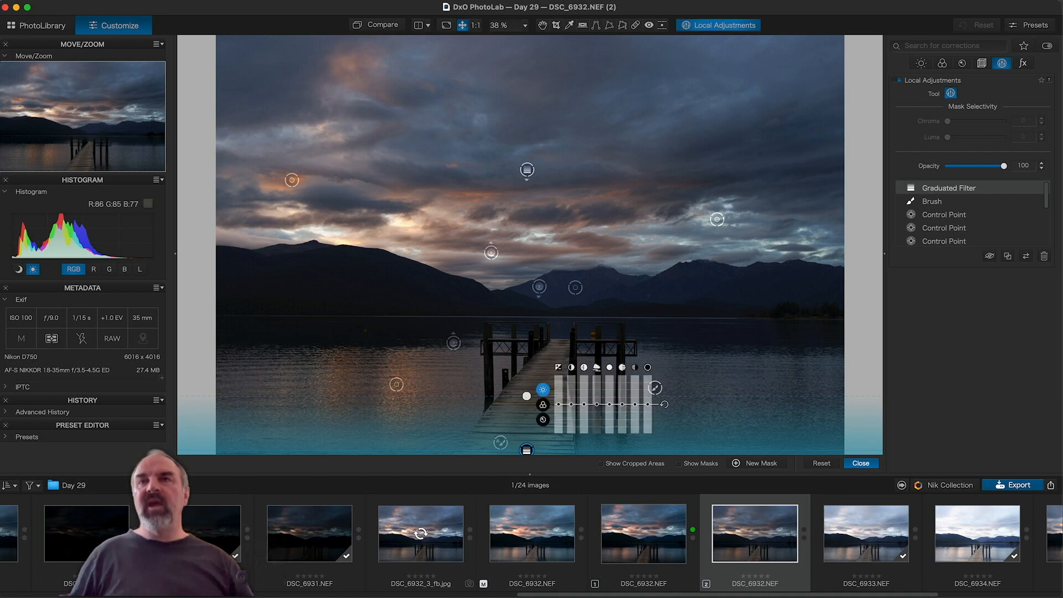
{"action": "left_click_drag", "start_coordinate": [526, 449], "coordinate": [526, 458]}
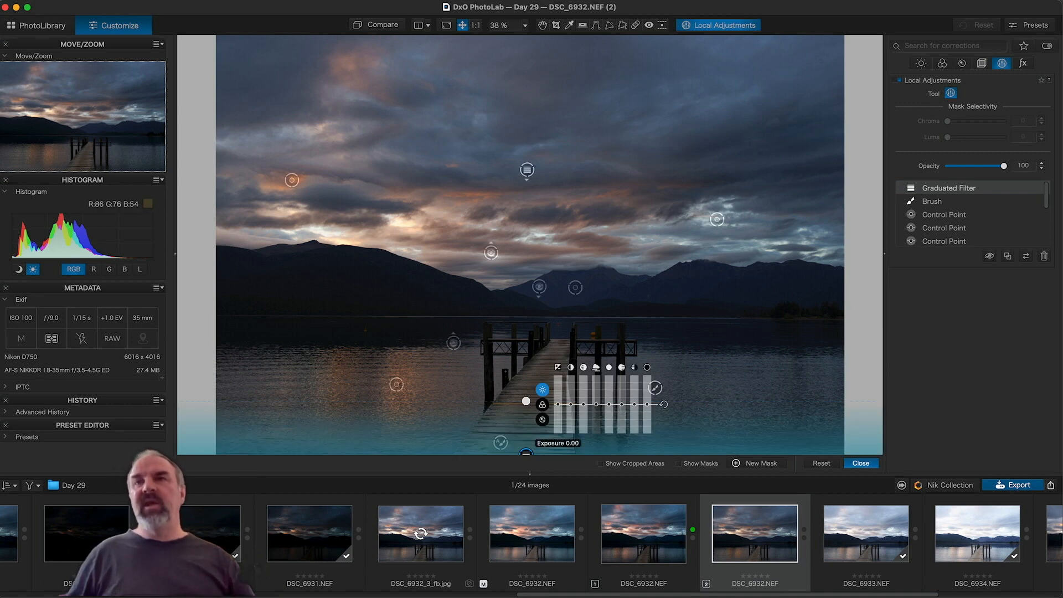
{"action": "left_click_drag", "start_coordinate": [558, 404], "coordinate": [558, 411]}
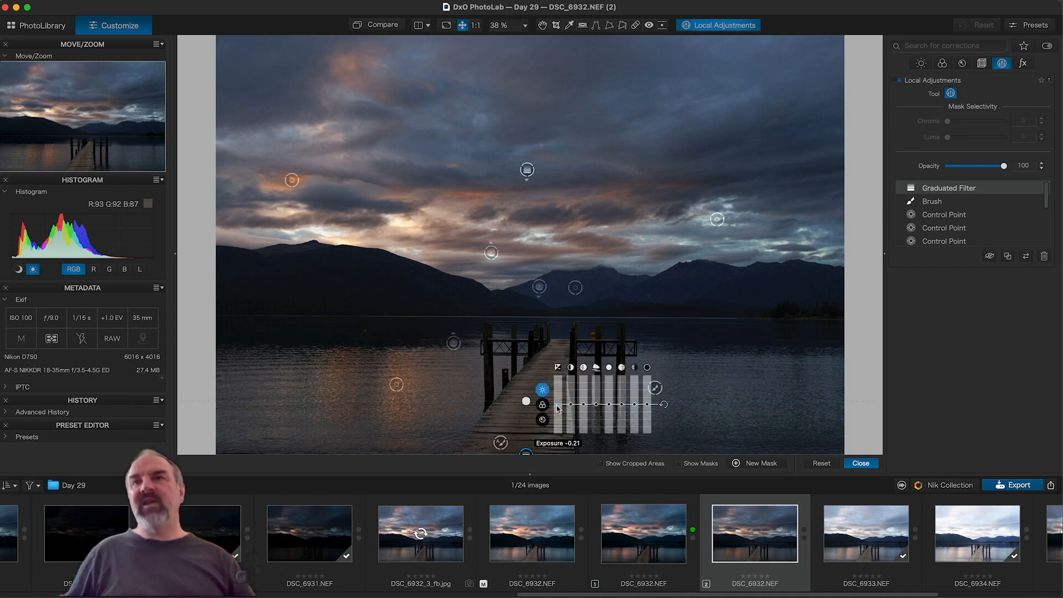
{"action": "left_click_drag", "start_coordinate": [526, 401], "coordinate": [527, 391]}
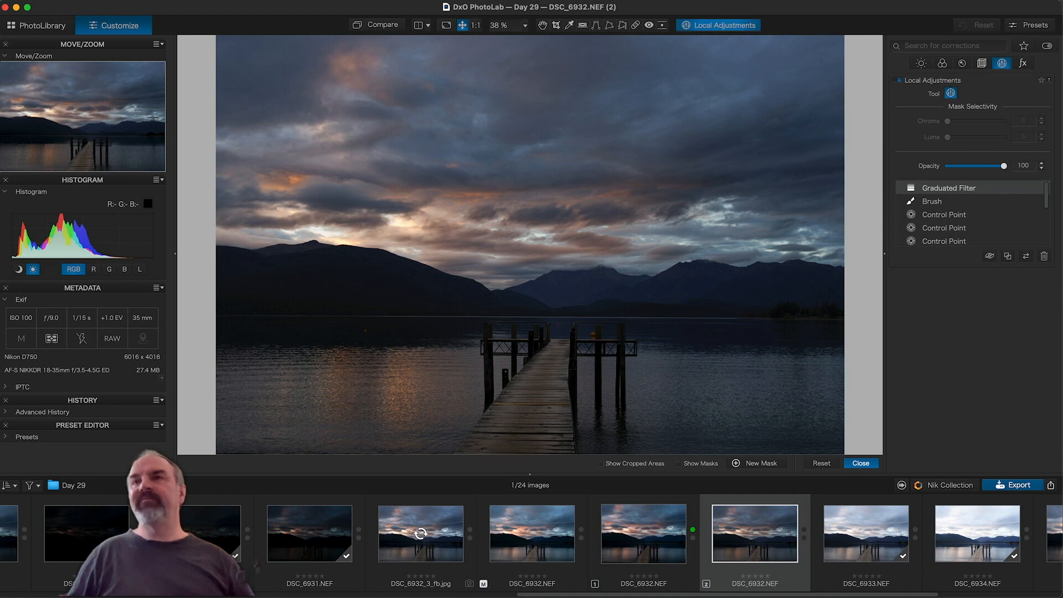
{"action": "left_click", "coordinate": [990, 256]}
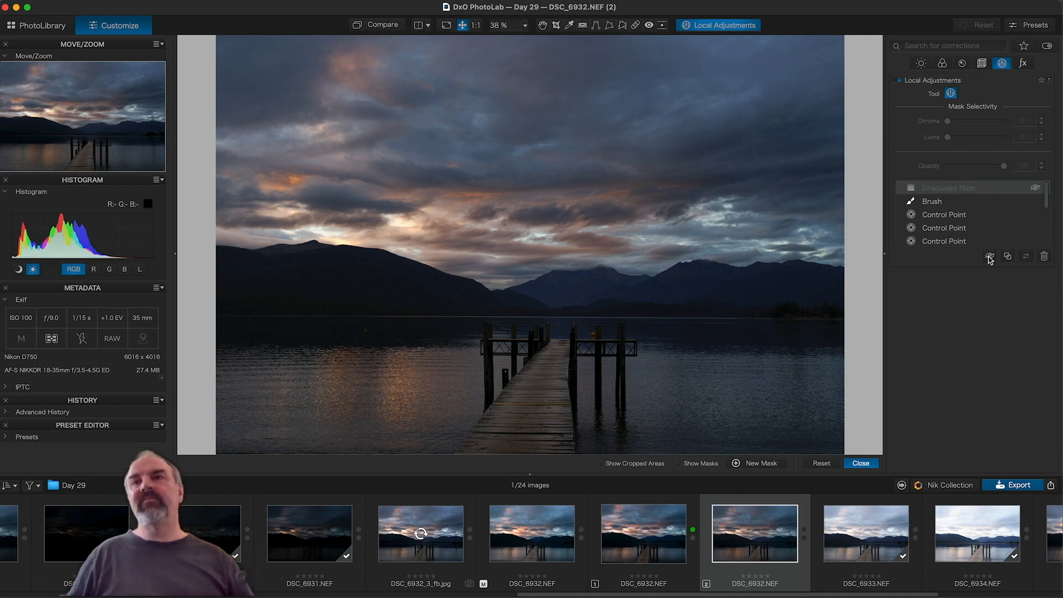
{"action": "left_click", "coordinate": [989, 256]}
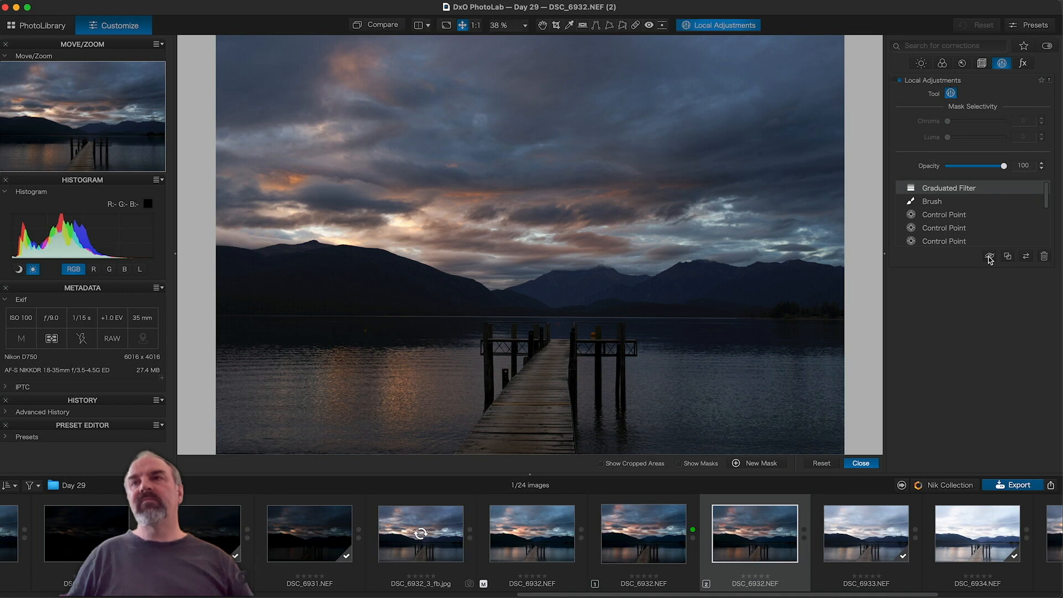
{"action": "mouse_move", "coordinate": [527, 450]}
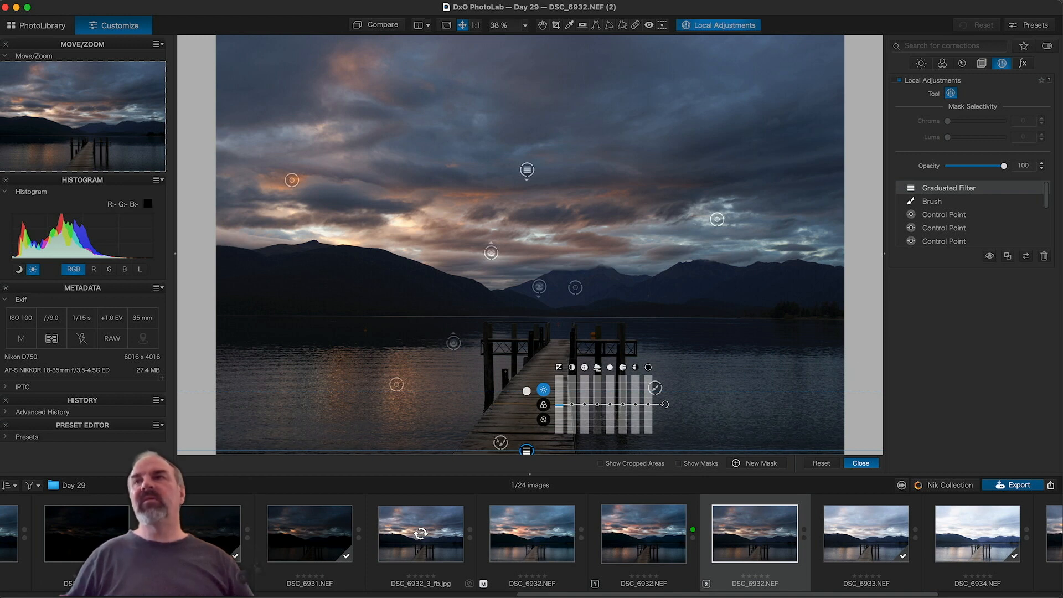
{"action": "left_click", "coordinate": [989, 257]}
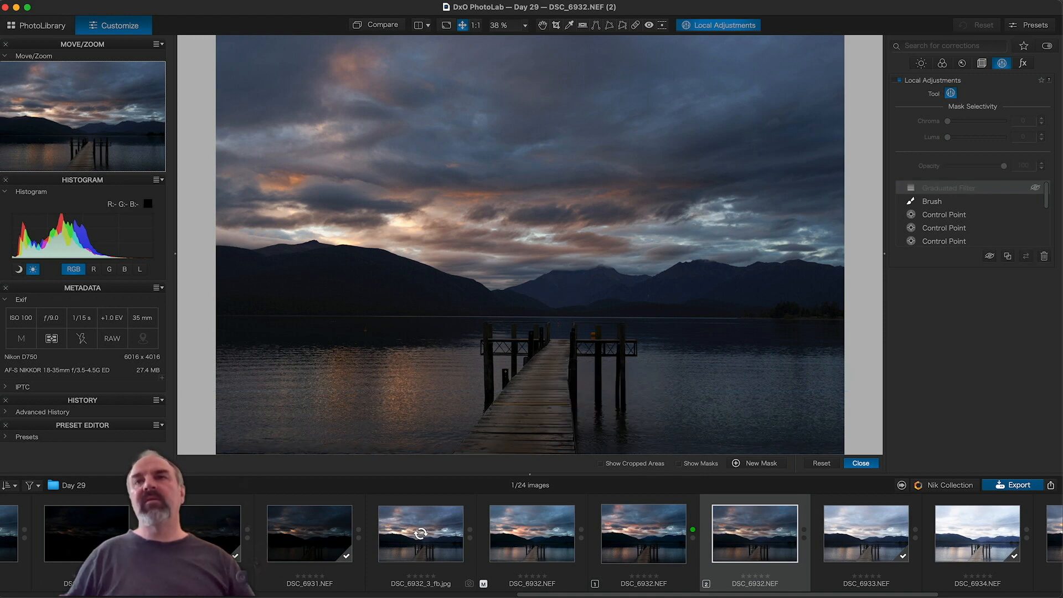
{"action": "left_click", "coordinate": [990, 258]}
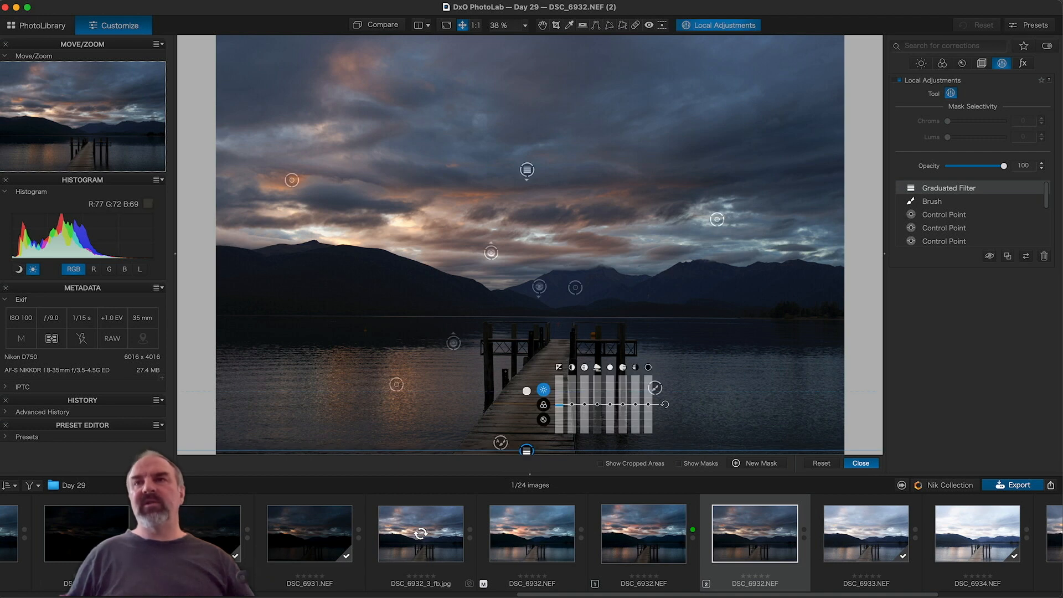
Step: Erase part of the graduated filter's mask over the water, then toggle it to compare
{"action": "right_click", "coordinate": [514, 414]}
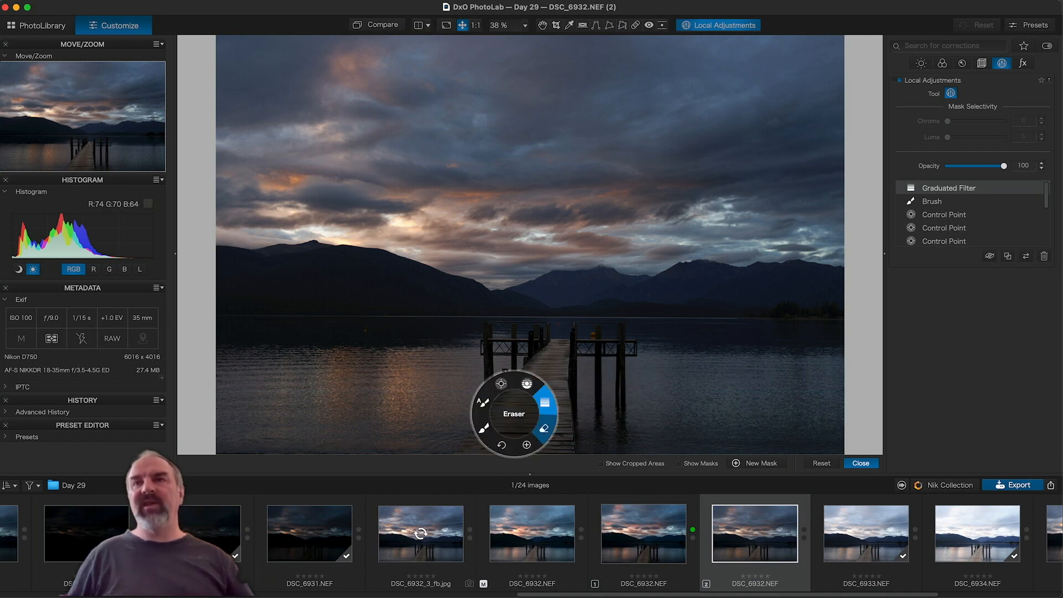
{"action": "left_click", "coordinate": [544, 428]}
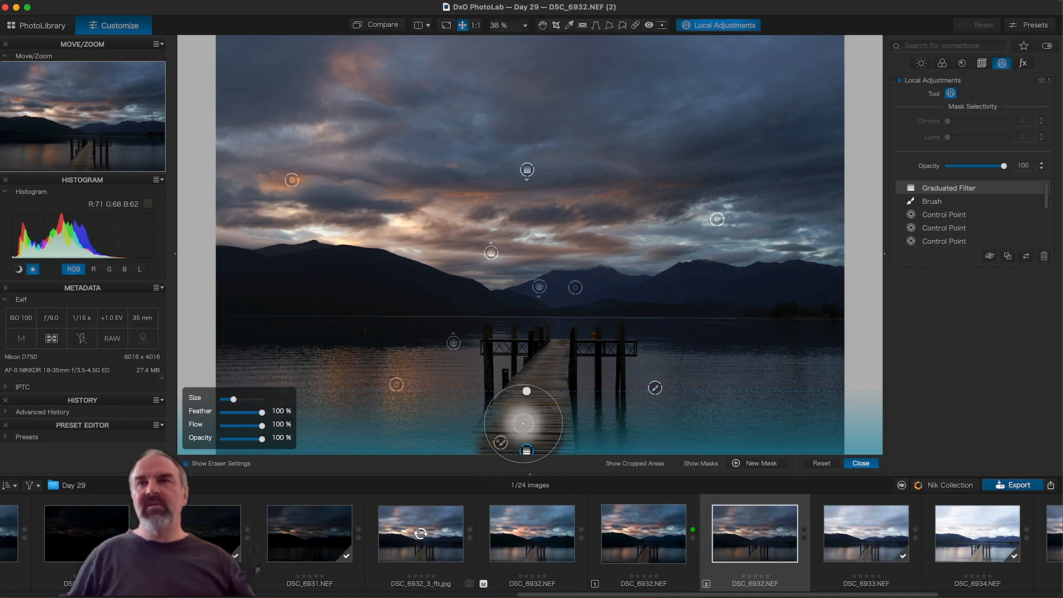
{"action": "left_click", "coordinate": [526, 390]}
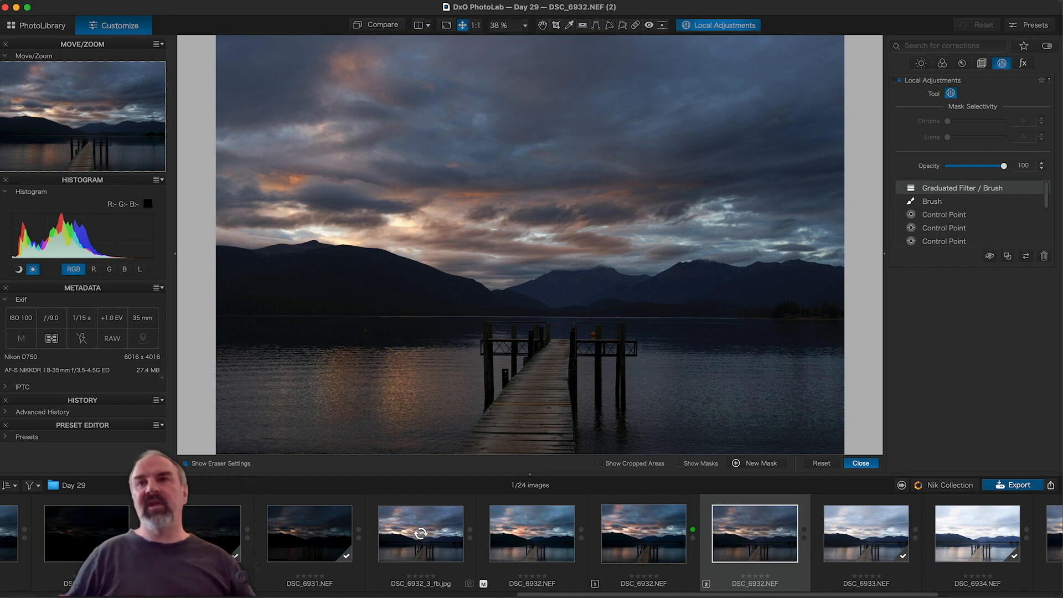
{"action": "left_click", "coordinate": [990, 257]}
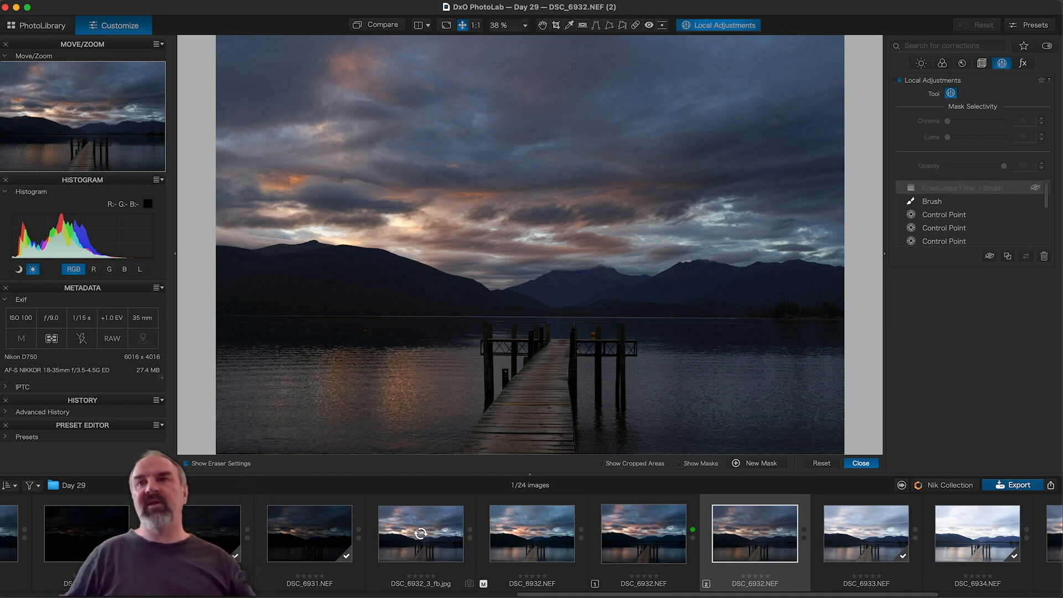
{"action": "left_click", "coordinate": [990, 257]}
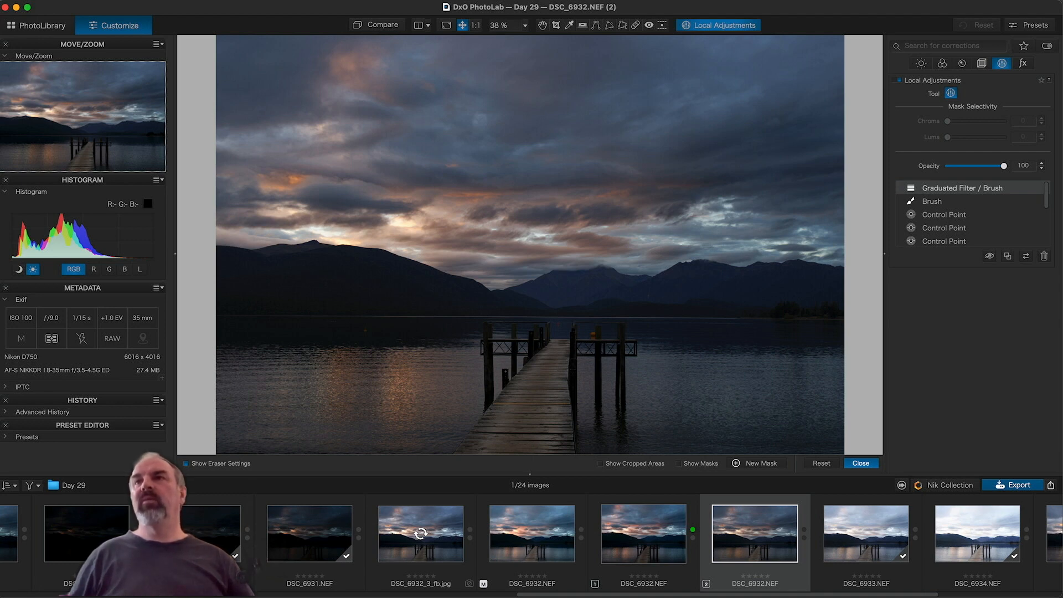
Step: Raise ClearView Plus intensity to 100, then inspect the upper sky at 100%
{"action": "left_click", "coordinate": [921, 63]}
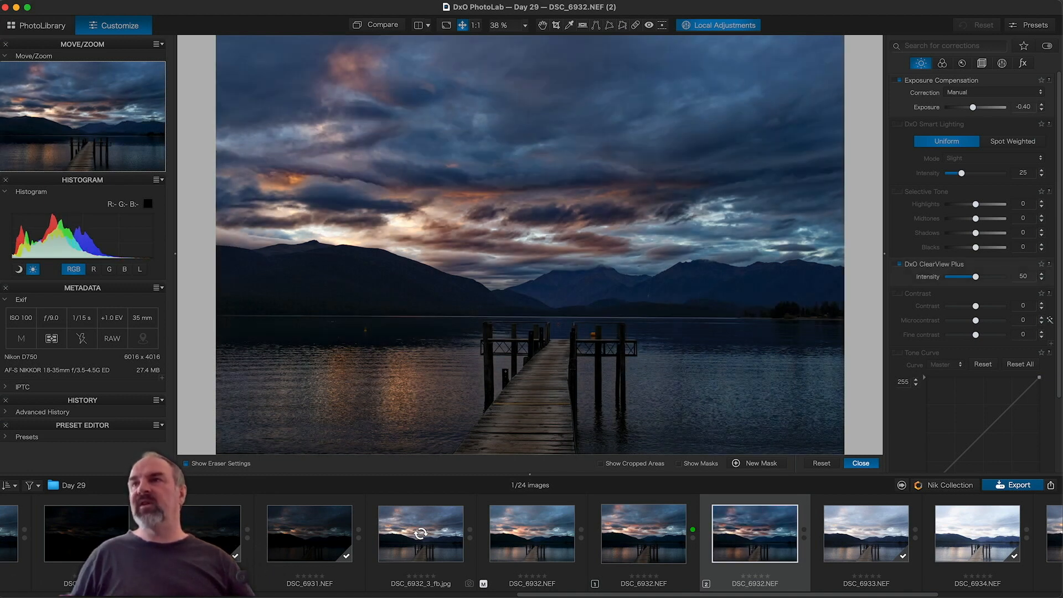
{"action": "left_click_drag", "start_coordinate": [975, 277], "coordinate": [1005, 276]}
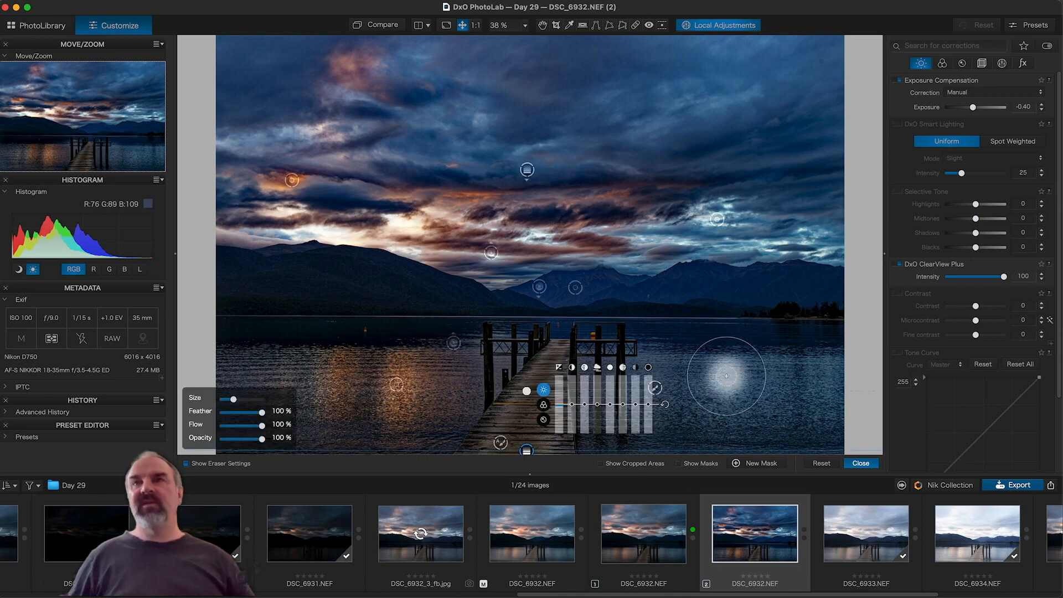
{"action": "left_click", "coordinate": [476, 24]}
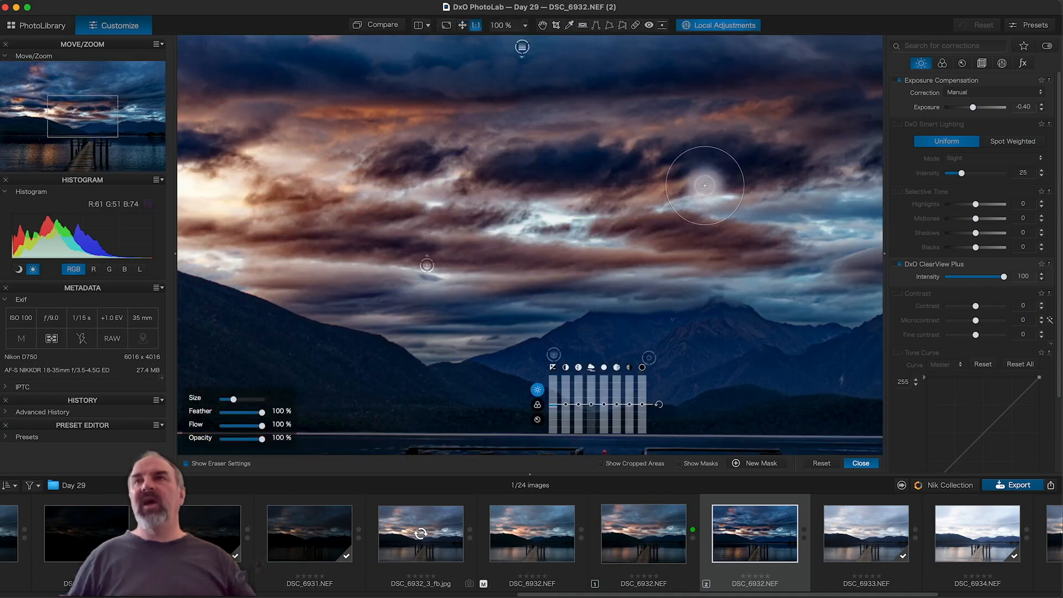
{"action": "key", "text": "space"}
{"action": "left_click_drag", "start_coordinate": [609, 166], "coordinate": [440, 295]}
{"action": "left_click_drag", "start_coordinate": [628, 249], "coordinate": [497, 375]}
{"action": "mouse_move", "coordinate": [663, 312]}
{"action": "left_mouse_down"}
{"action": "mouse_move", "coordinate": [676, 299]}
{"action": "mouse_move", "coordinate": [665, 287]}
{"action": "left_mouse_up"}
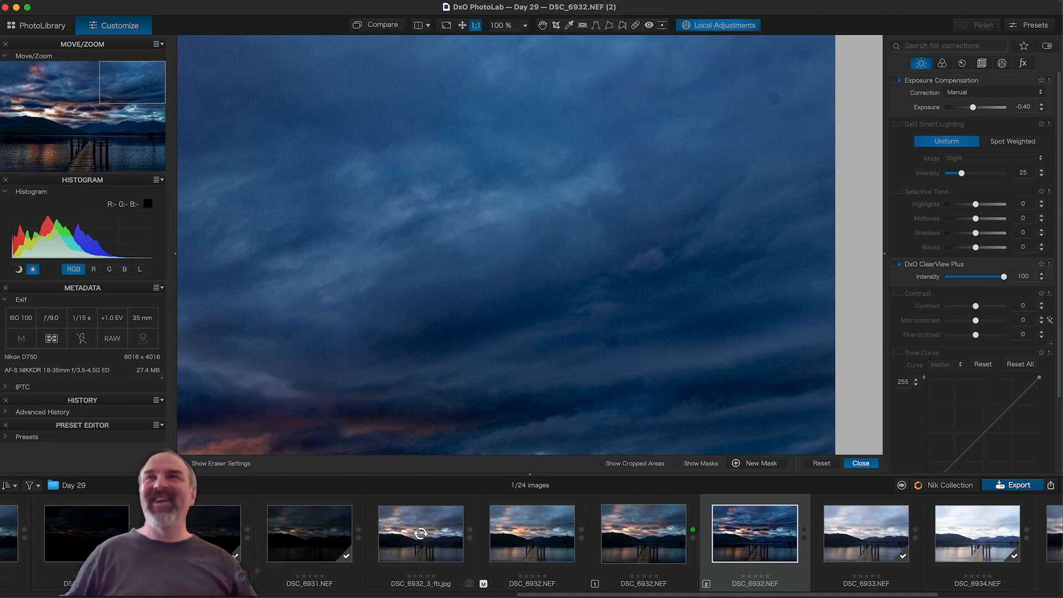
Step: Heal a blemish in the upper sky with the Repair tool, showing then hiding masks
{"action": "left_click", "coordinate": [635, 25]}
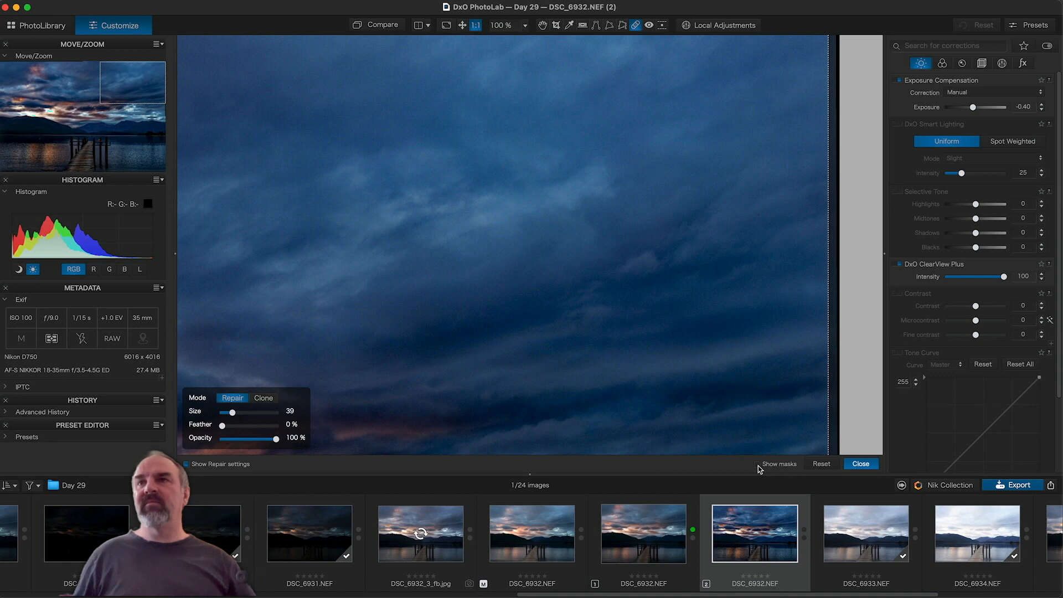
{"action": "key", "text": "m"}
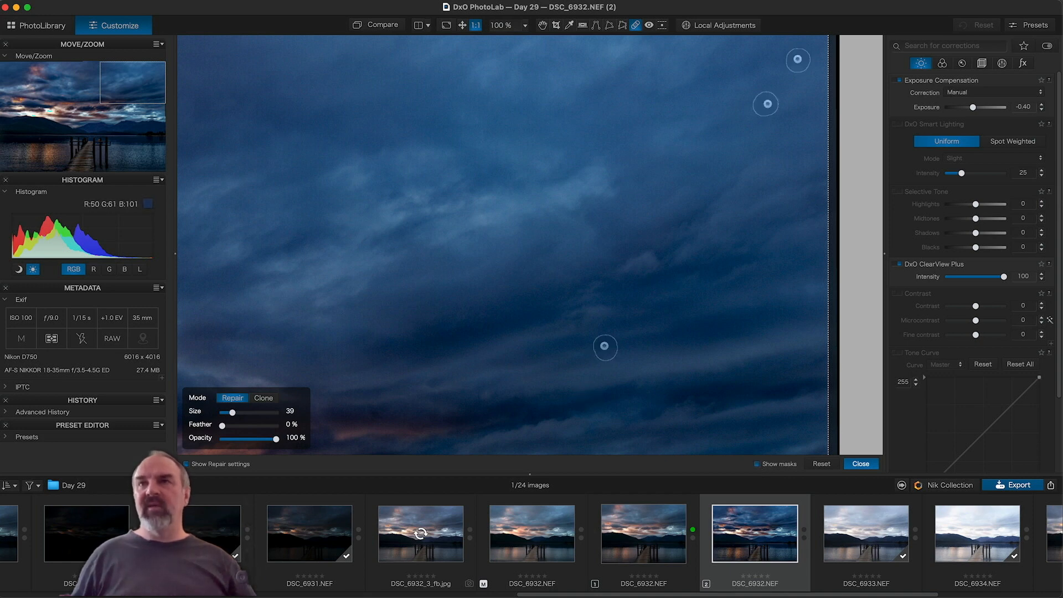
{"action": "left_click", "coordinate": [606, 347]}
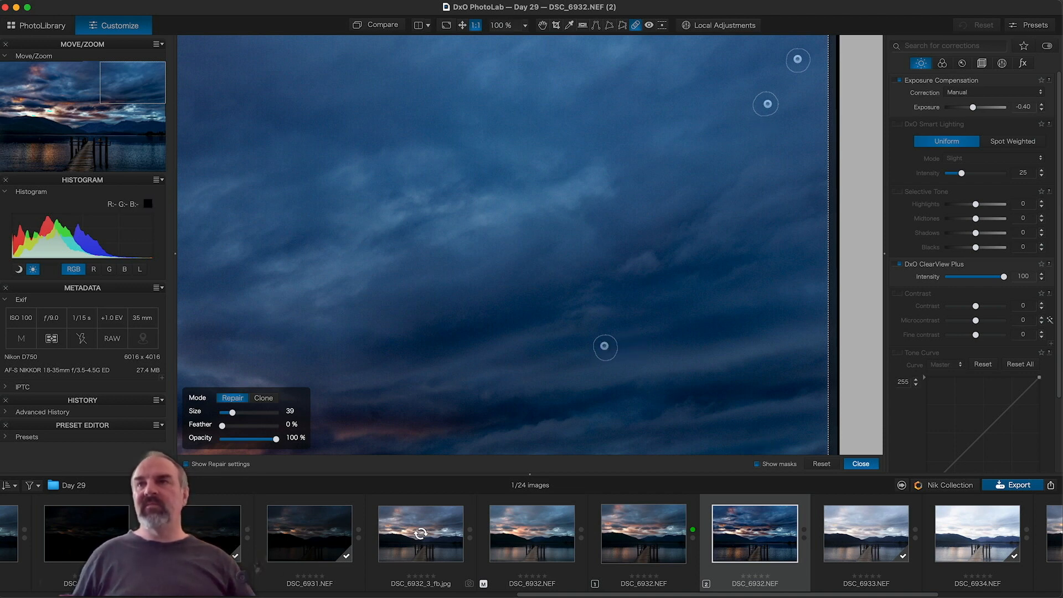
{"action": "left_click", "coordinate": [756, 464]}
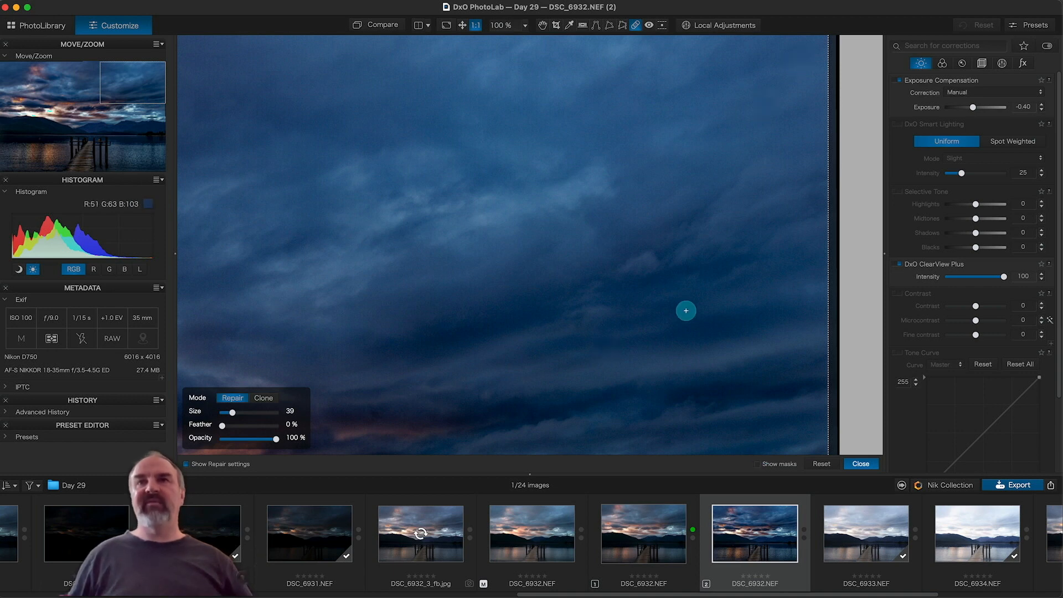
Step: Leave repair mode and switch ClearView Plus back off with undo
{"action": "scroll", "coordinate": [686, 311], "scroll_direction": "left", "scroll_amount": 8}
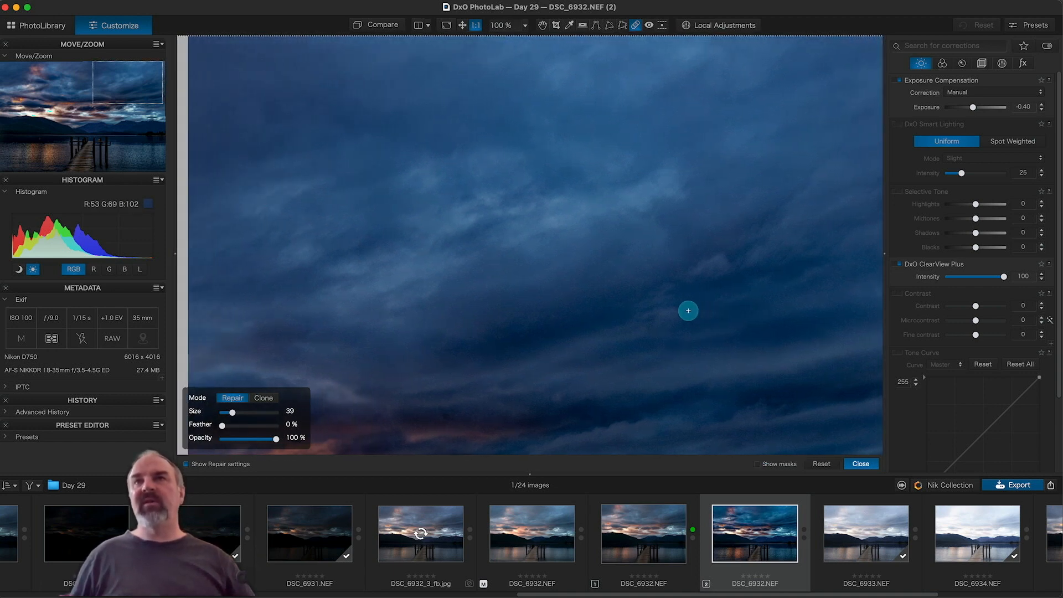
{"action": "scroll", "coordinate": [687, 311], "scroll_direction": "right", "scroll_amount": 4}
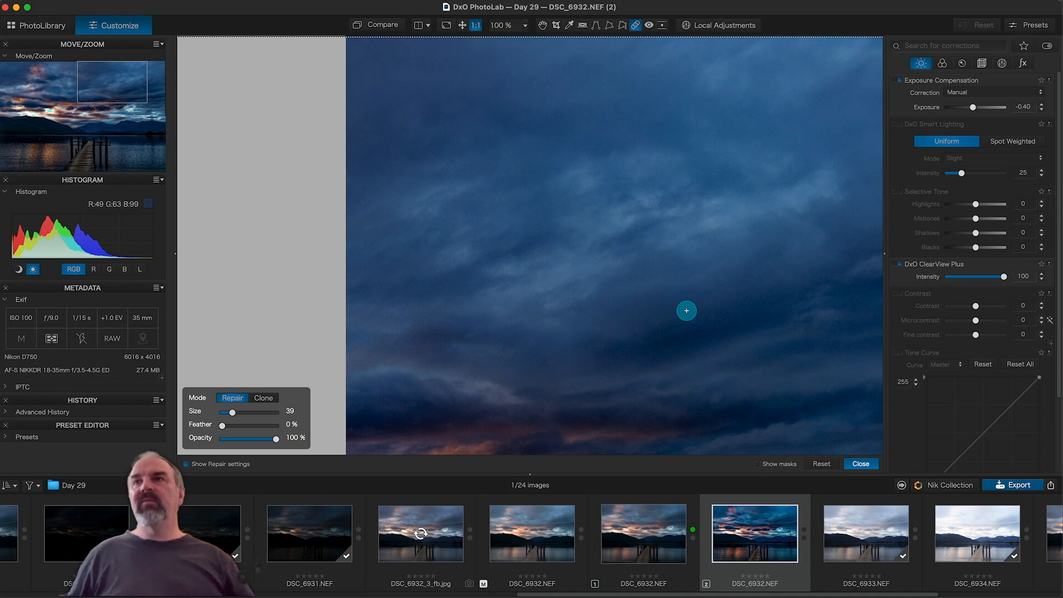
{"action": "scroll", "coordinate": [685, 311], "scroll_direction": "down", "scroll_amount": 1}
{"action": "scroll", "coordinate": [685, 311], "scroll_direction": "right", "scroll_amount": 3}
{"action": "scroll", "coordinate": [685, 311], "scroll_direction": "down", "scroll_amount": 2}
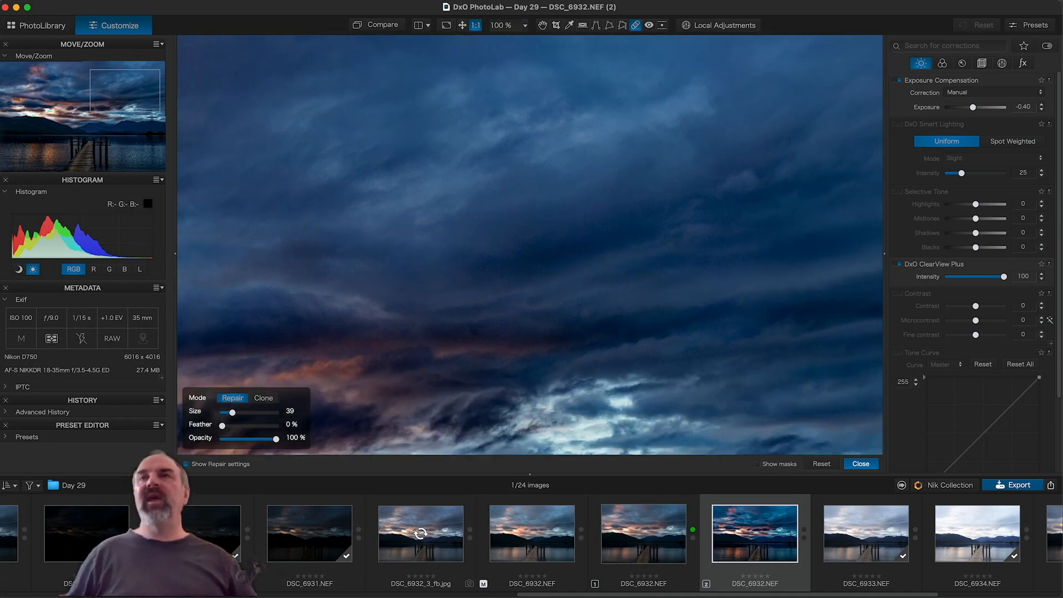
{"action": "left_click", "coordinate": [542, 25]}
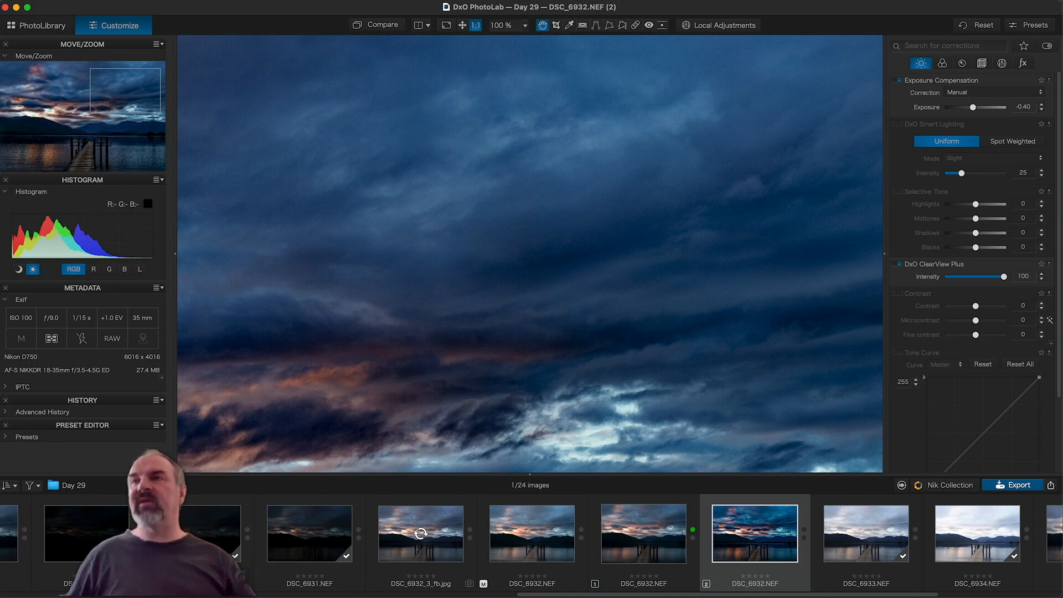
{"action": "key", "text": "super+z"}
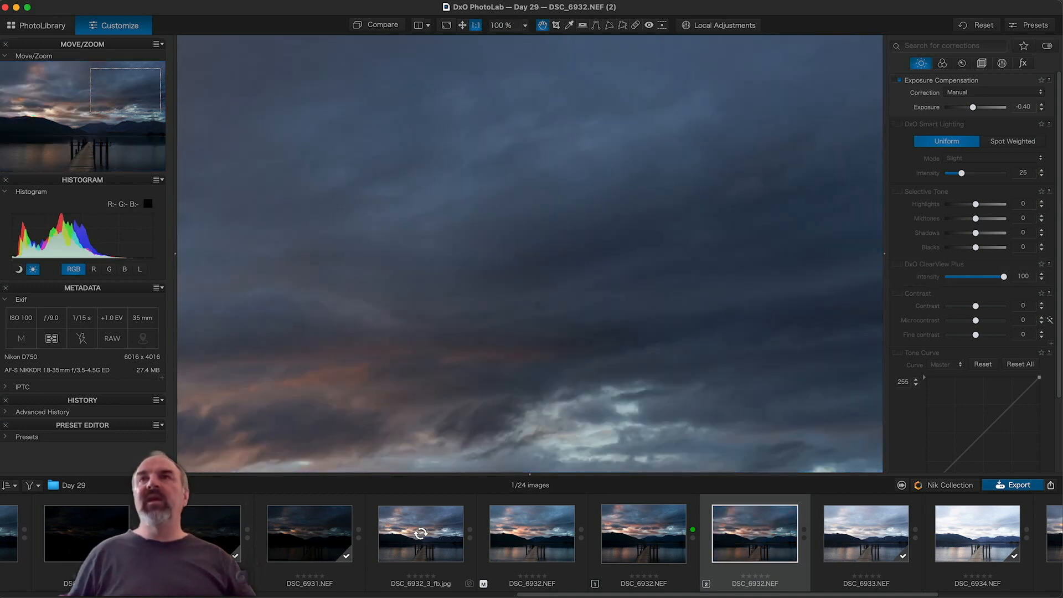
Step: Zoom to 100% on the clipped clouds above the peak and show the Local Adjustments list
{"action": "key", "text": "super+0"}
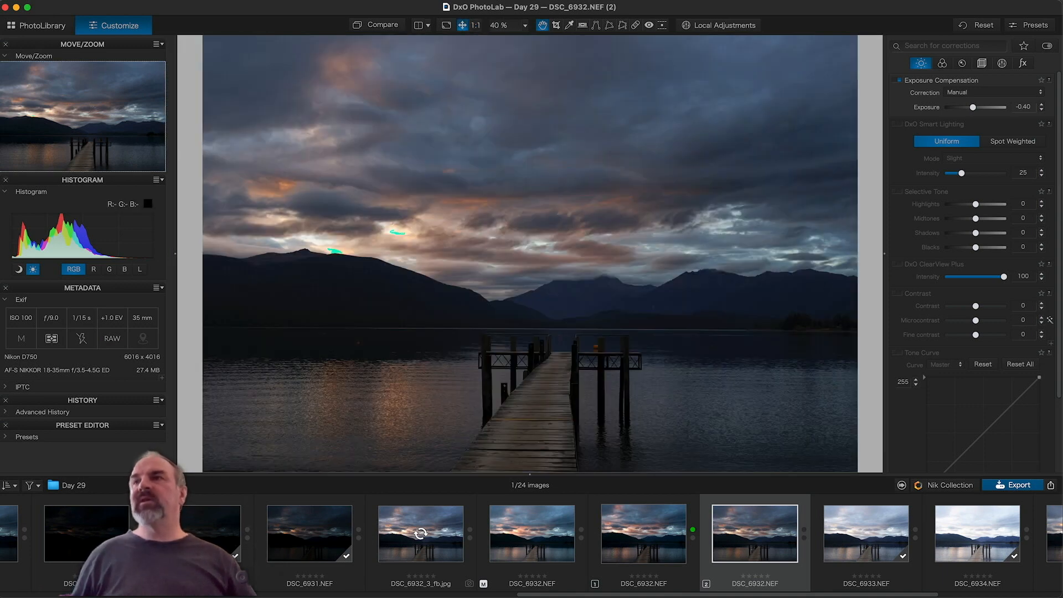
{"action": "scroll", "coordinate": [975, 271], "scroll_direction": "down", "scroll_amount": 3}
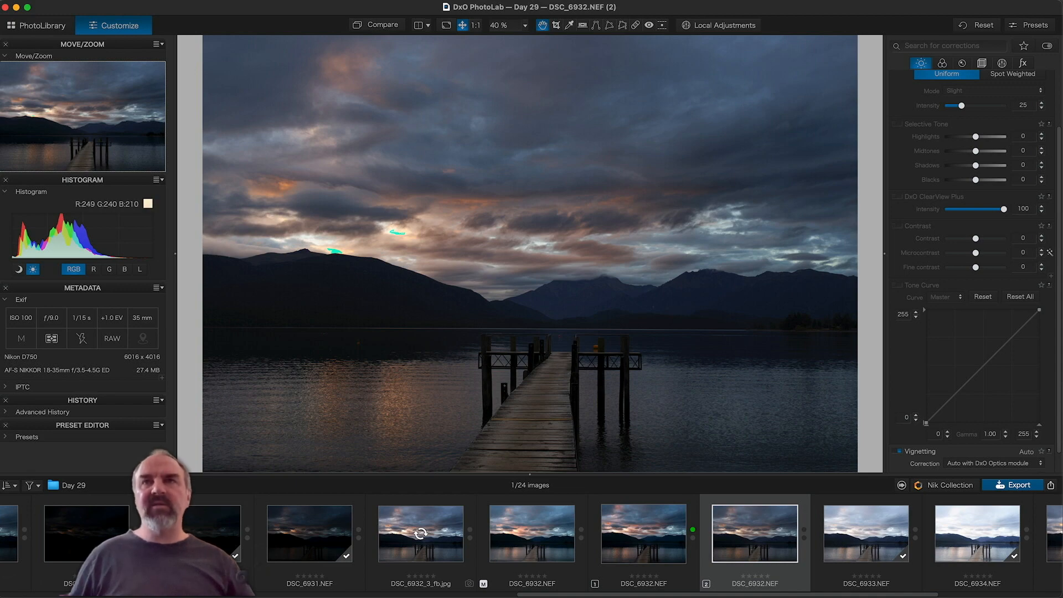
{"action": "double_click", "coordinate": [396, 239]}
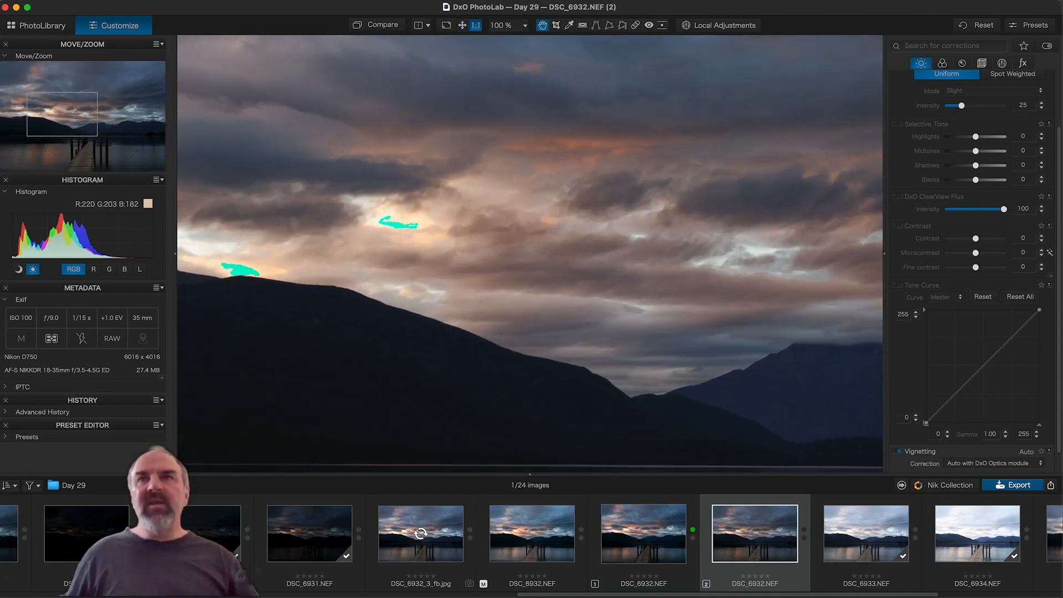
{"action": "left_click_drag", "start_coordinate": [396, 239], "coordinate": [533, 246]}
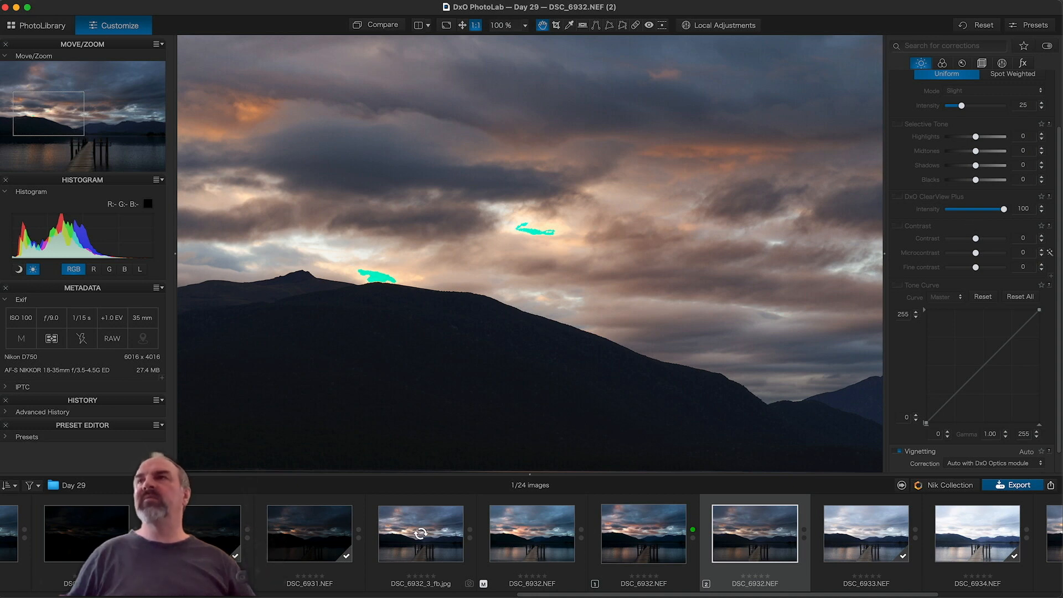
{"action": "left_click", "coordinate": [1002, 63]}
{"action": "scroll", "coordinate": [974, 222], "scroll_direction": "down", "scroll_amount": 5}
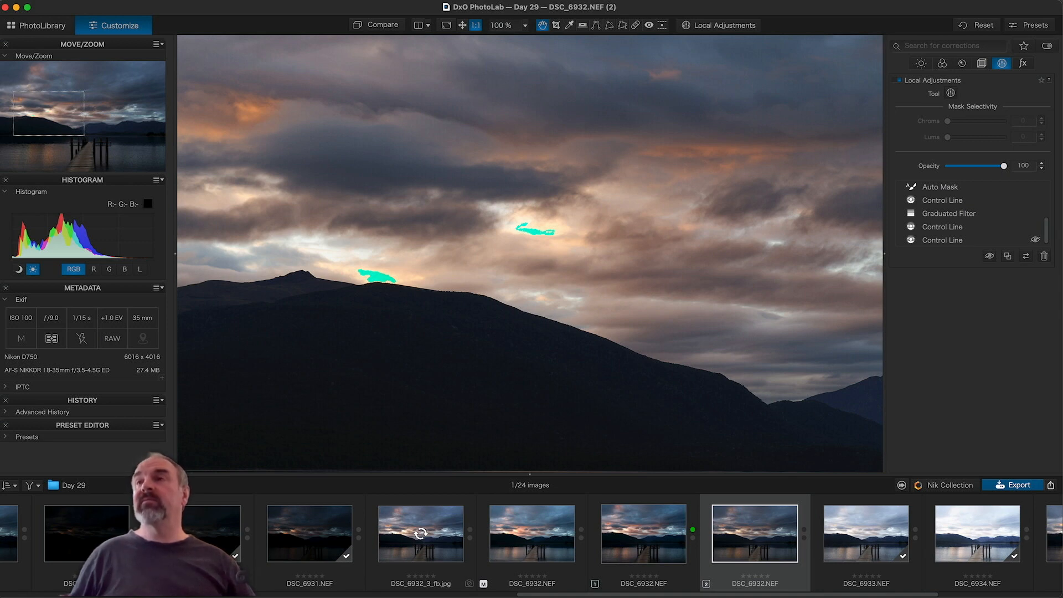
Step: Select the sky control point above the peak and bring up its tone sliders
{"action": "scroll", "coordinate": [946, 204], "scroll_direction": "up", "scroll_amount": 5}
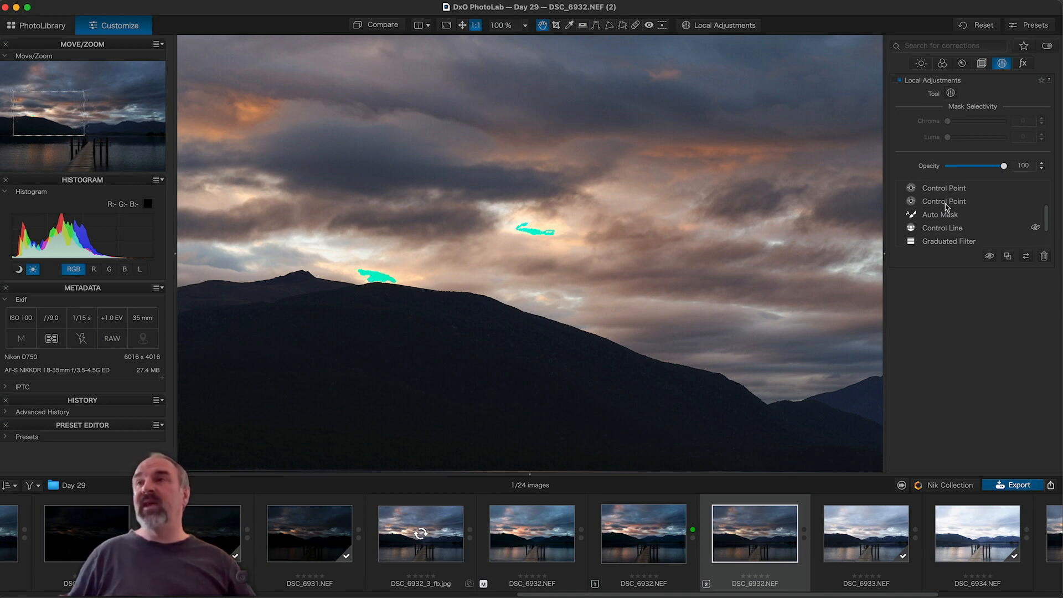
{"action": "scroll", "coordinate": [945, 204], "scroll_direction": "up", "scroll_amount": 1}
{"action": "scroll", "coordinate": [945, 204], "scroll_direction": "down", "scroll_amount": 4}
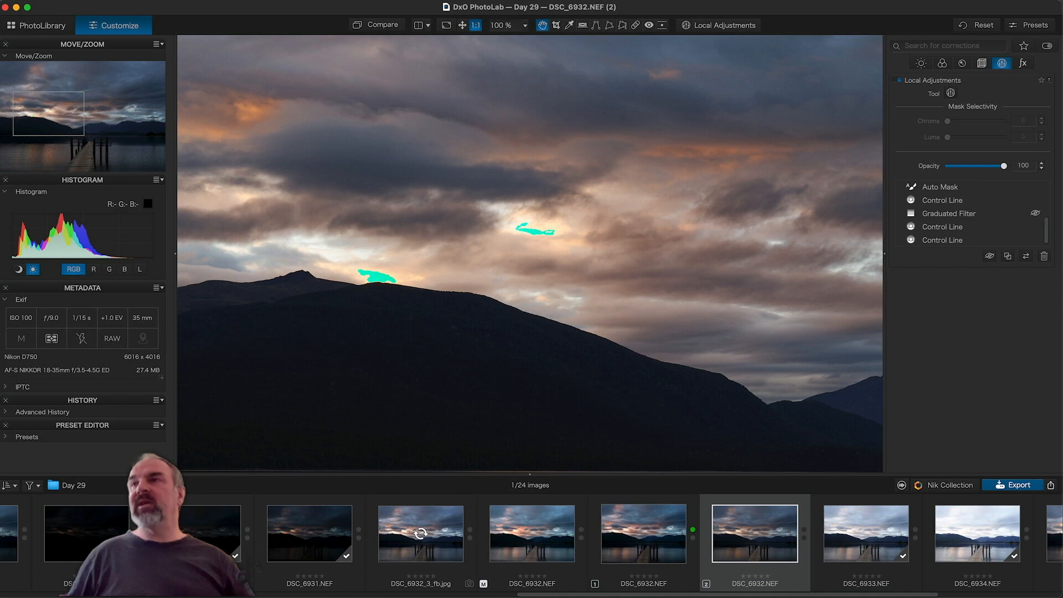
{"action": "scroll", "coordinate": [945, 216], "scroll_direction": "up", "scroll_amount": 1}
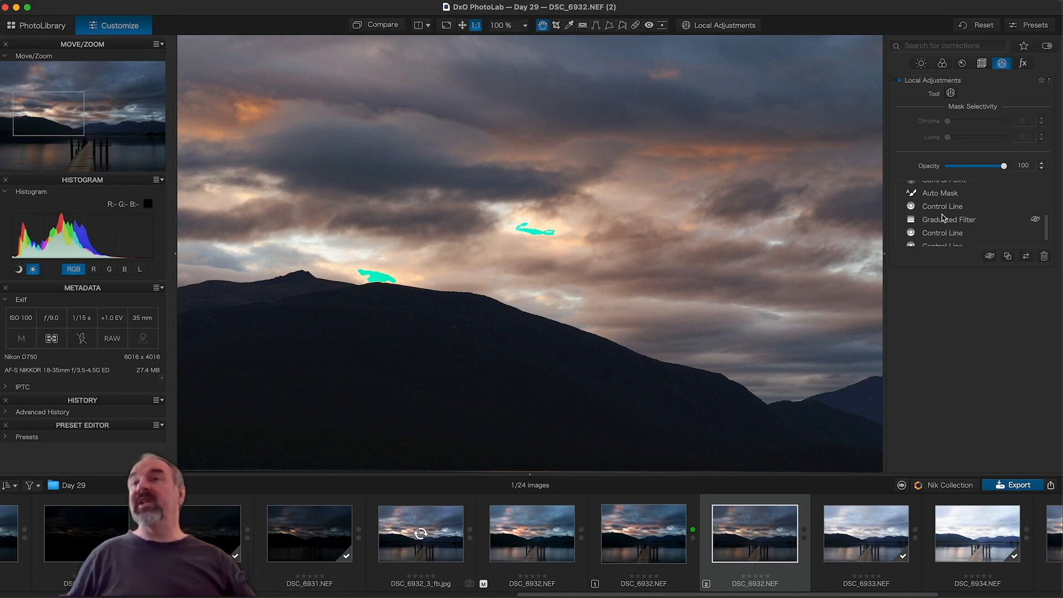
{"action": "scroll", "coordinate": [944, 218], "scroll_direction": "up", "scroll_amount": 1}
{"action": "scroll", "coordinate": [945, 217], "scroll_direction": "up", "scroll_amount": 2}
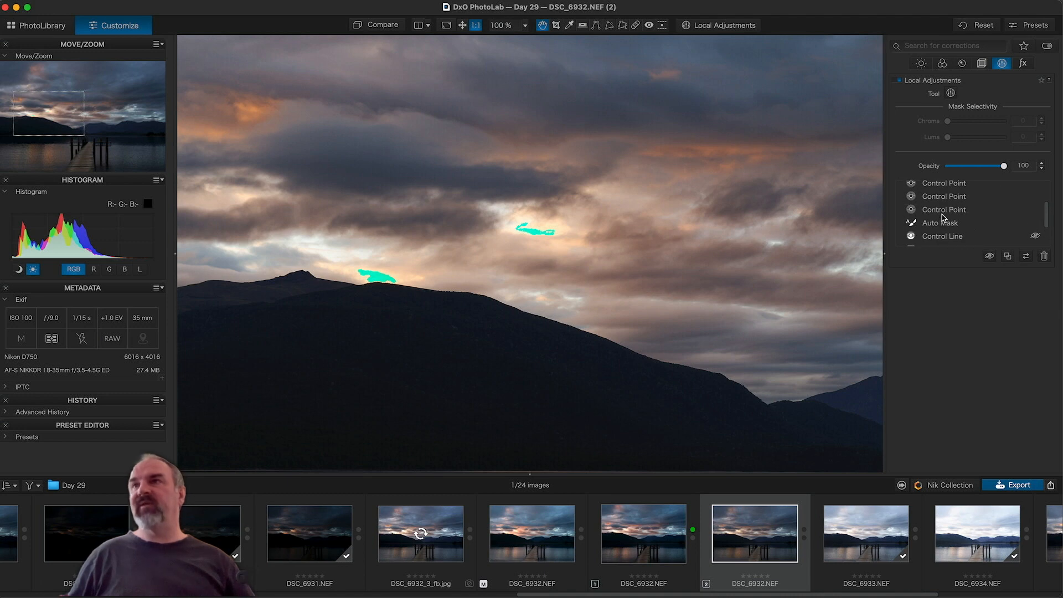
{"action": "left_click", "coordinate": [939, 215]}
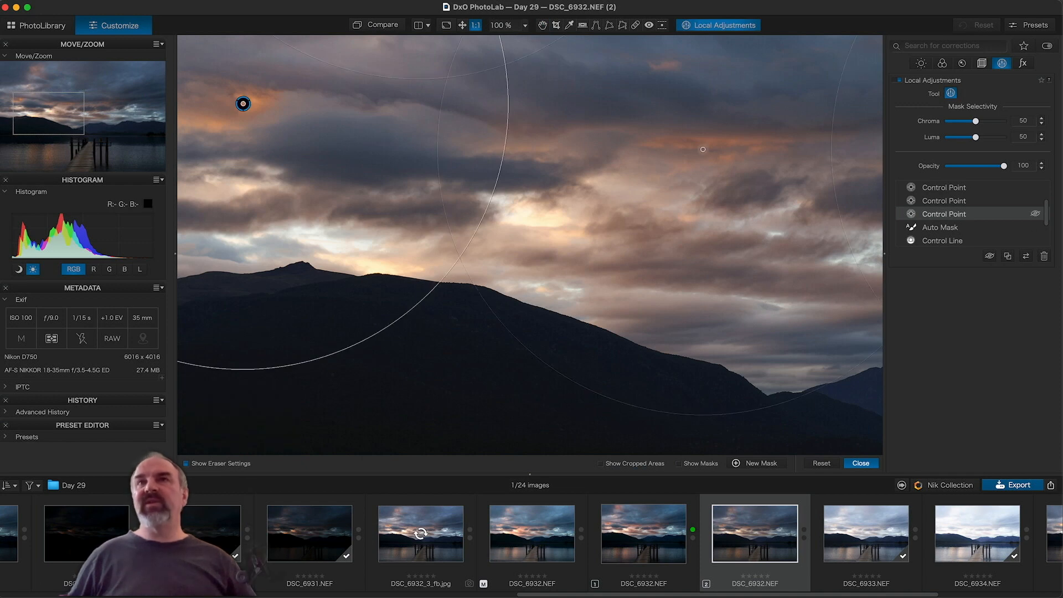
{"action": "mouse_move", "coordinate": [242, 107]}
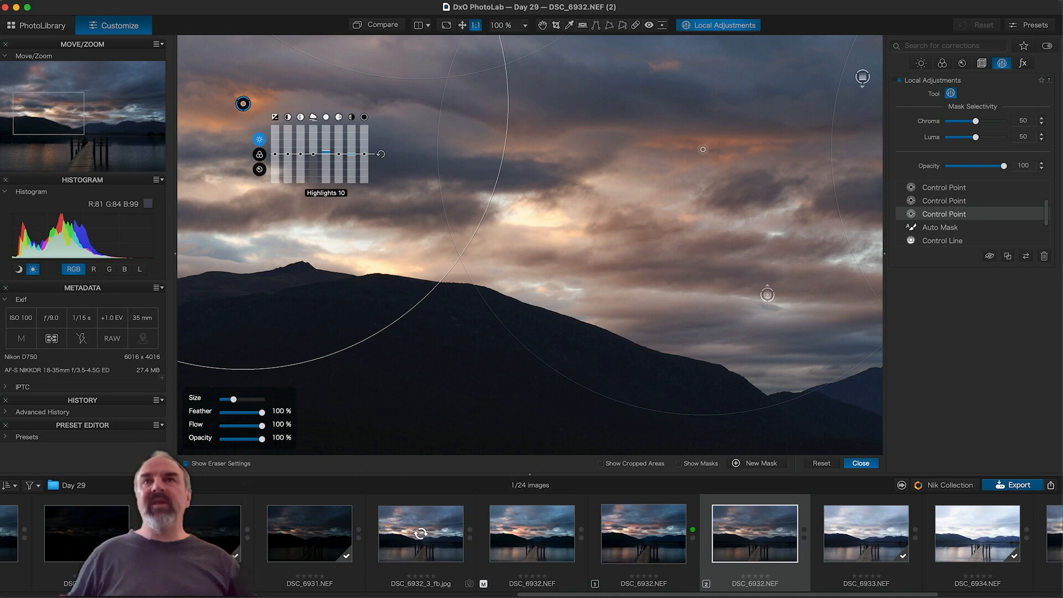
{"action": "left_click", "coordinate": [260, 155]}
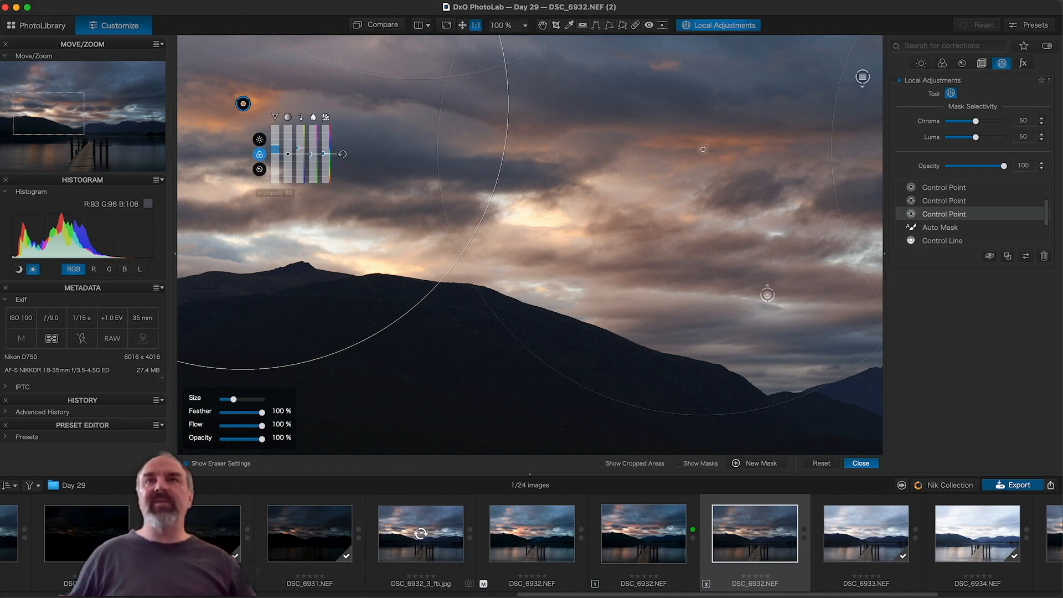
{"action": "left_click", "coordinate": [260, 141]}
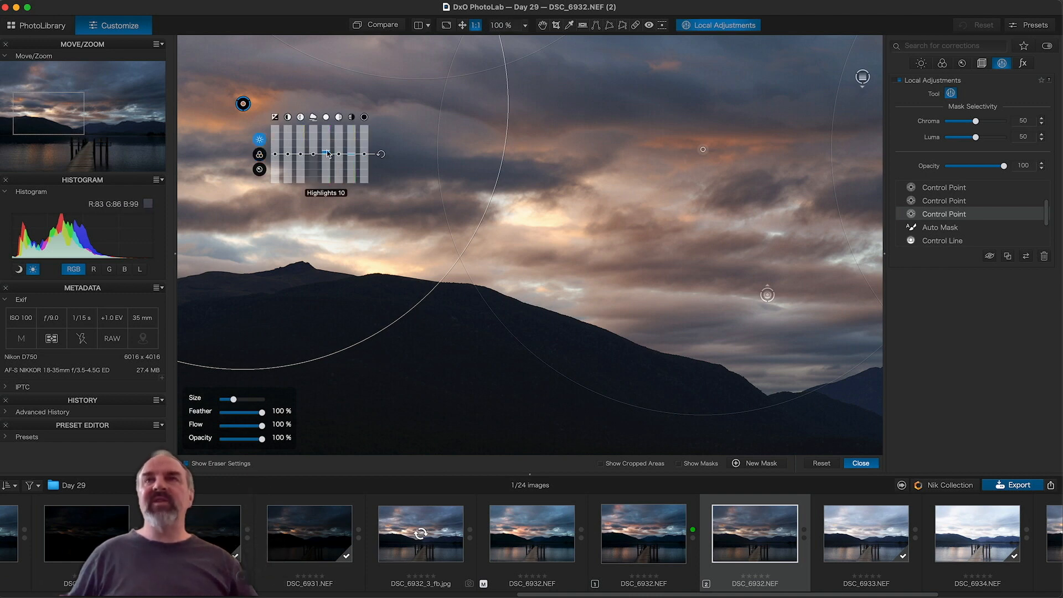
Step: Lower the control point's Highlights to -12, checking clipping, then fit the photo in view
{"action": "left_click_drag", "start_coordinate": [328, 154], "coordinate": [326, 156]}
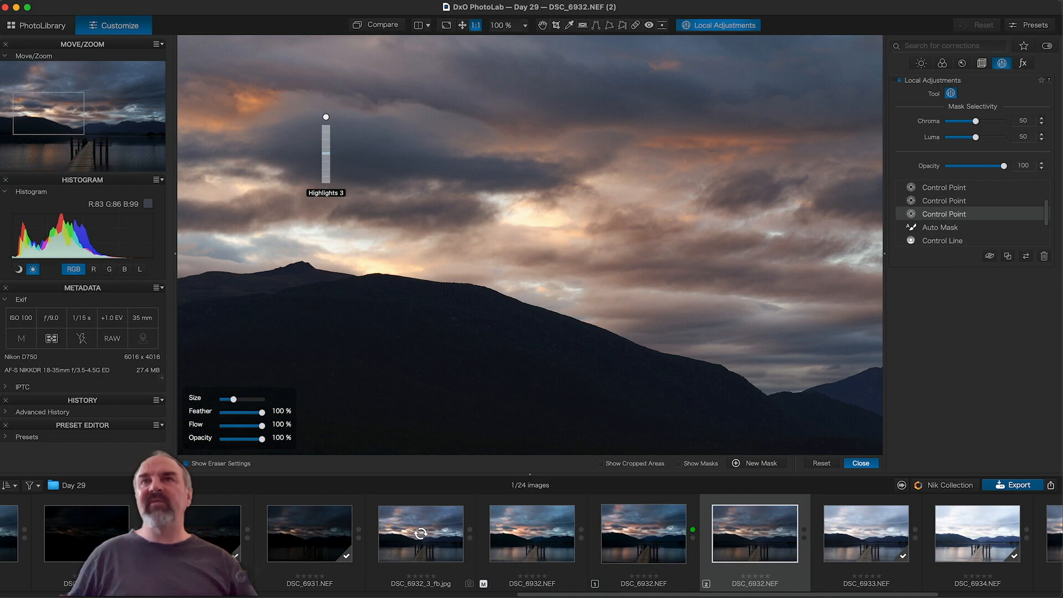
{"action": "left_click_drag", "start_coordinate": [326, 156], "coordinate": [326, 156]}
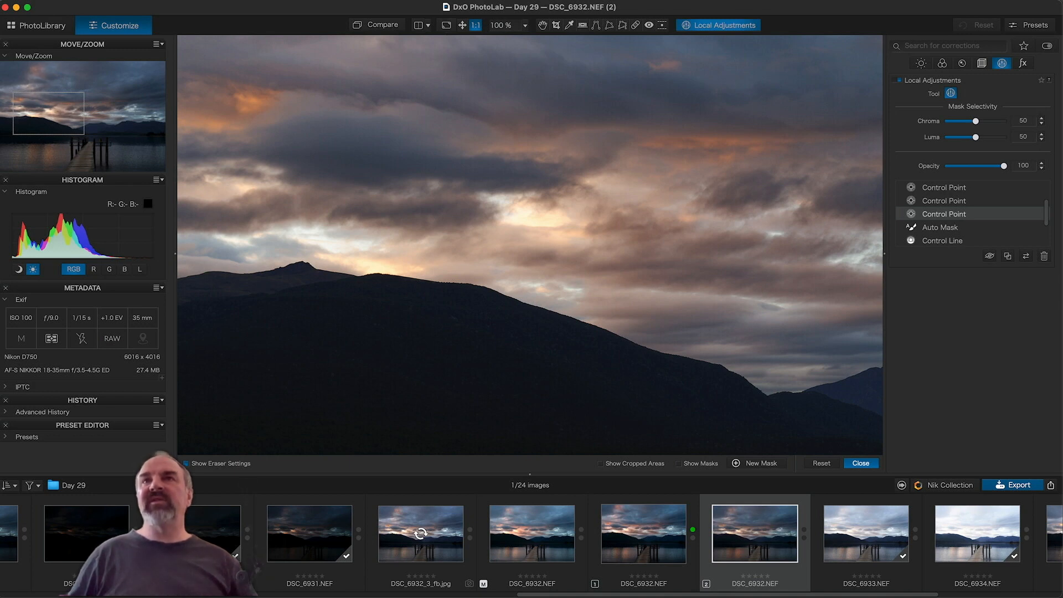
{"action": "key", "text": "l"}
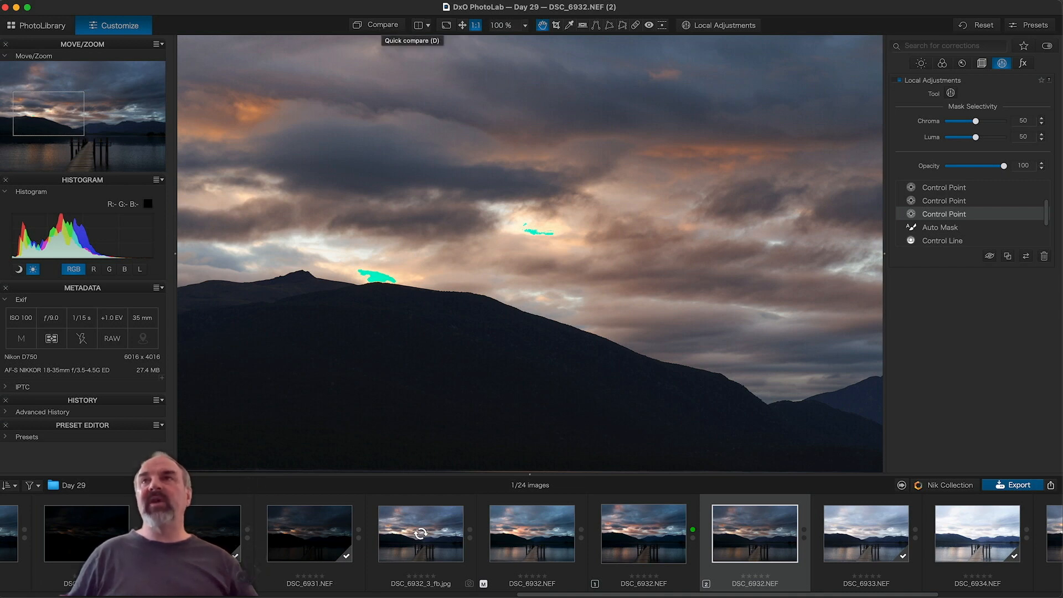
{"action": "key", "text": "l"}
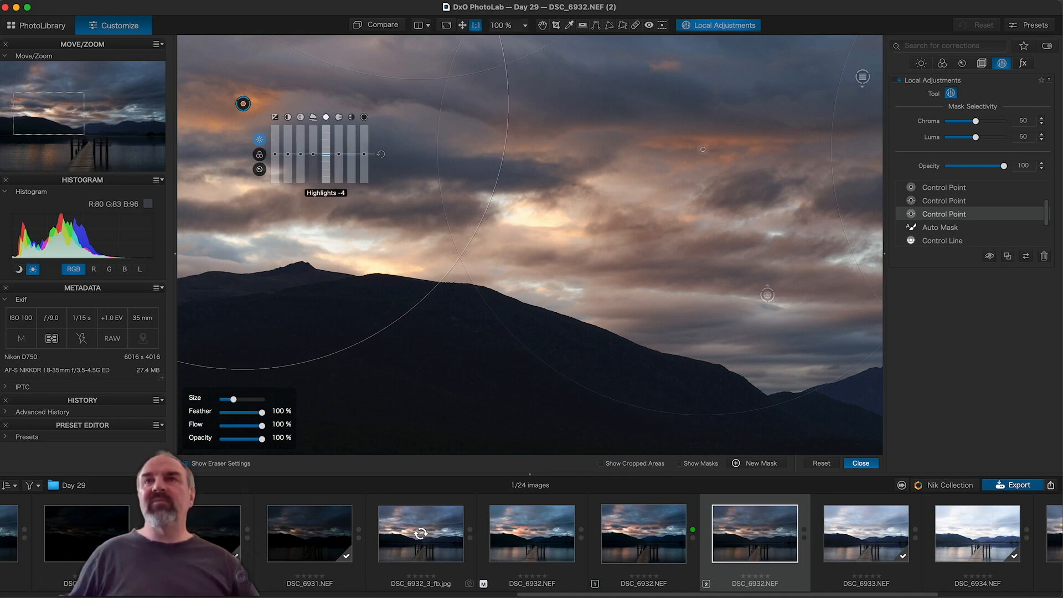
{"action": "left_click_drag", "start_coordinate": [332, 146], "coordinate": [326, 162]}
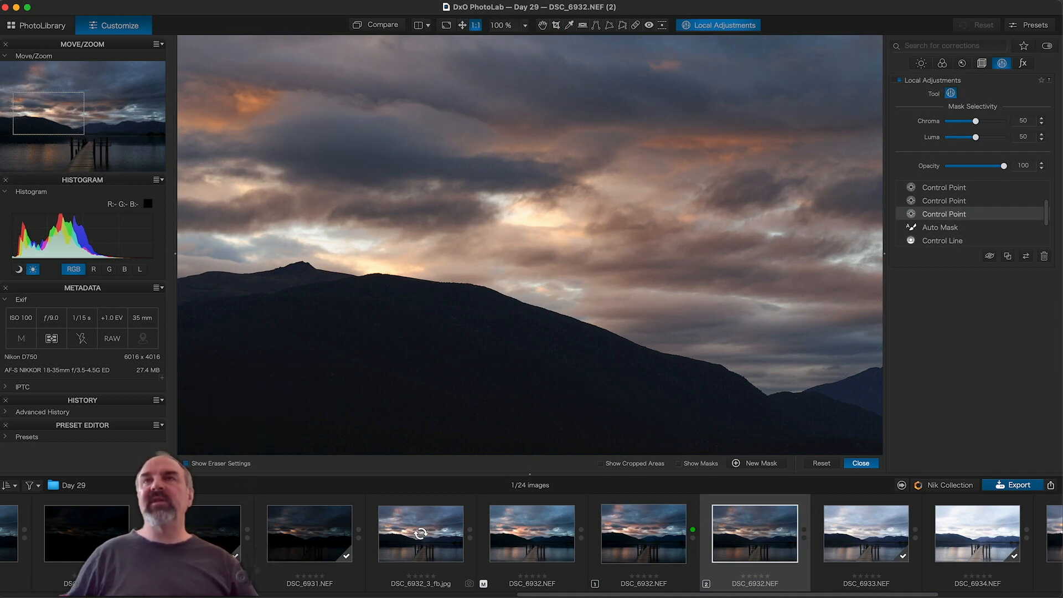
{"action": "left_click", "coordinate": [462, 26]}
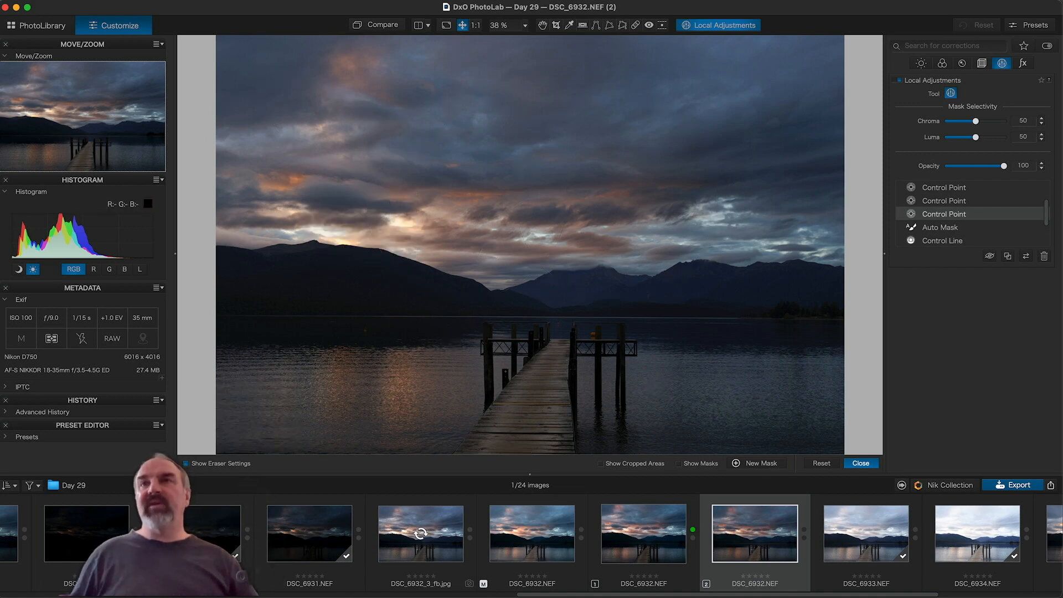
Step: Switch to virtual copy DSC_6932.NEF [1] for comparison, then back to copy [2]
{"action": "mouse_move", "coordinate": [1035, 227]}
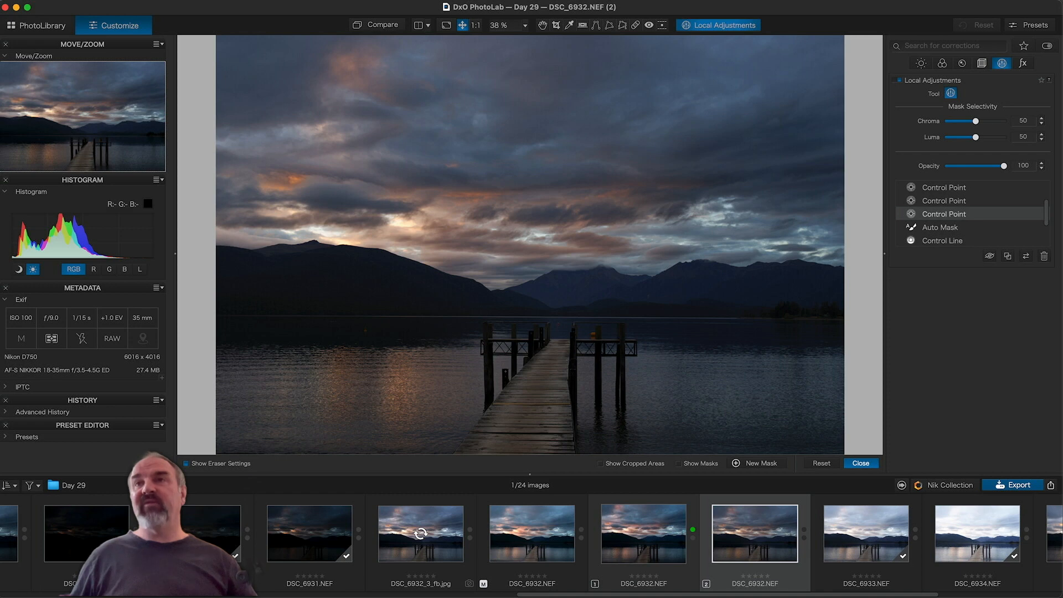
{"action": "left_click", "coordinate": [646, 537]}
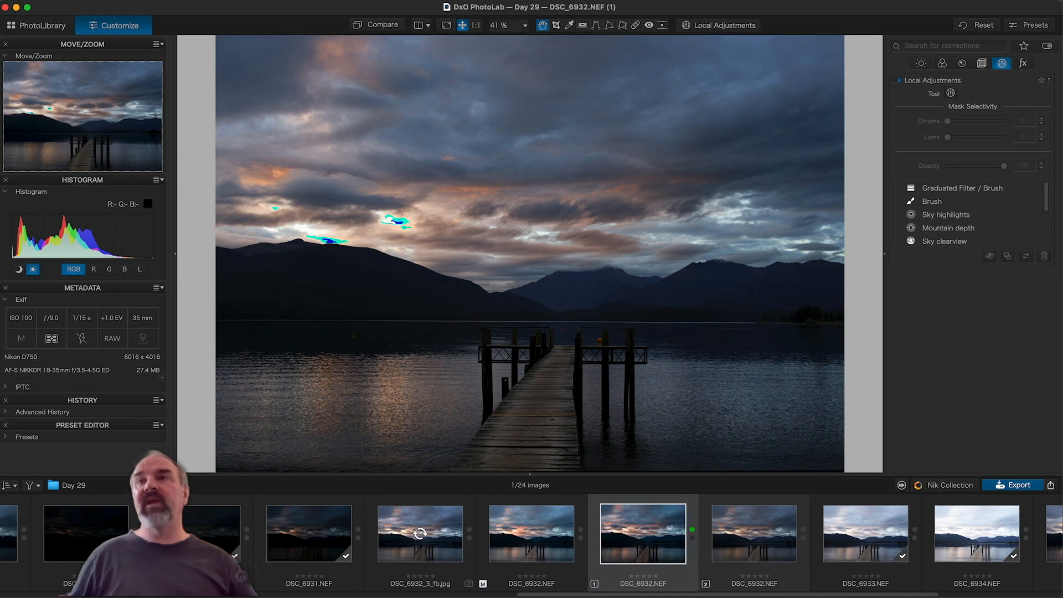
{"action": "left_click", "coordinate": [757, 540]}
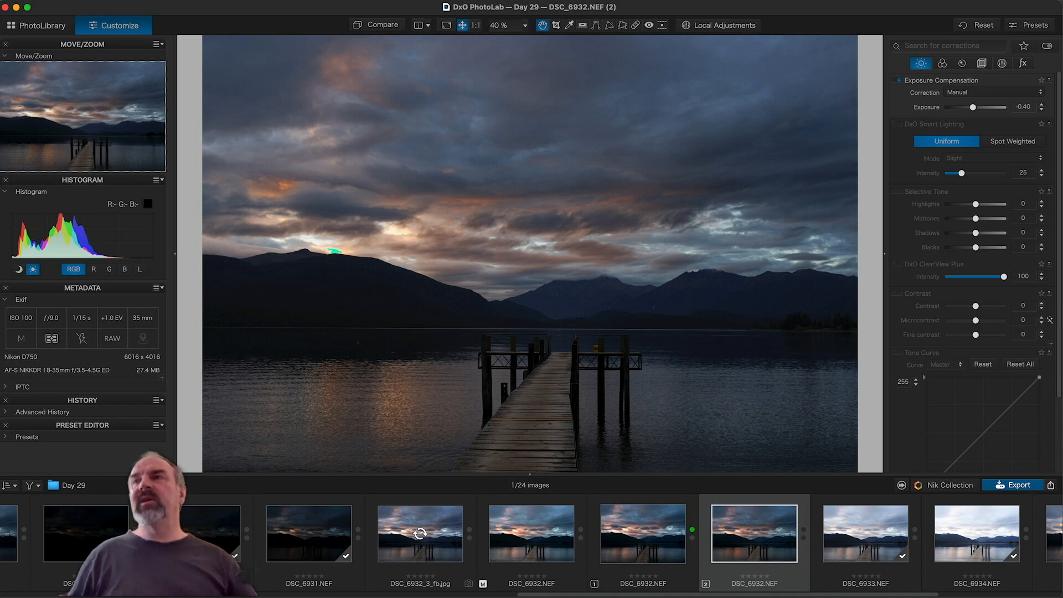
Step: Crop unconstrained, trimming the left, right and top edges to about 5639 × 3834 px
{"action": "key", "text": "c"}
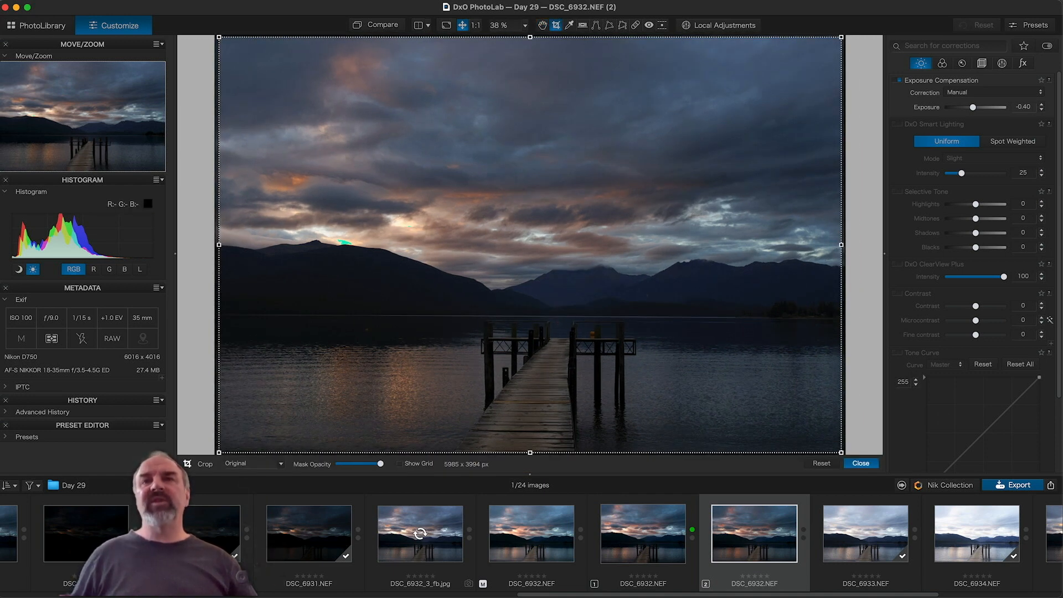
{"action": "left_click", "coordinate": [252, 464]}
{"action": "left_click", "coordinate": [245, 483]}
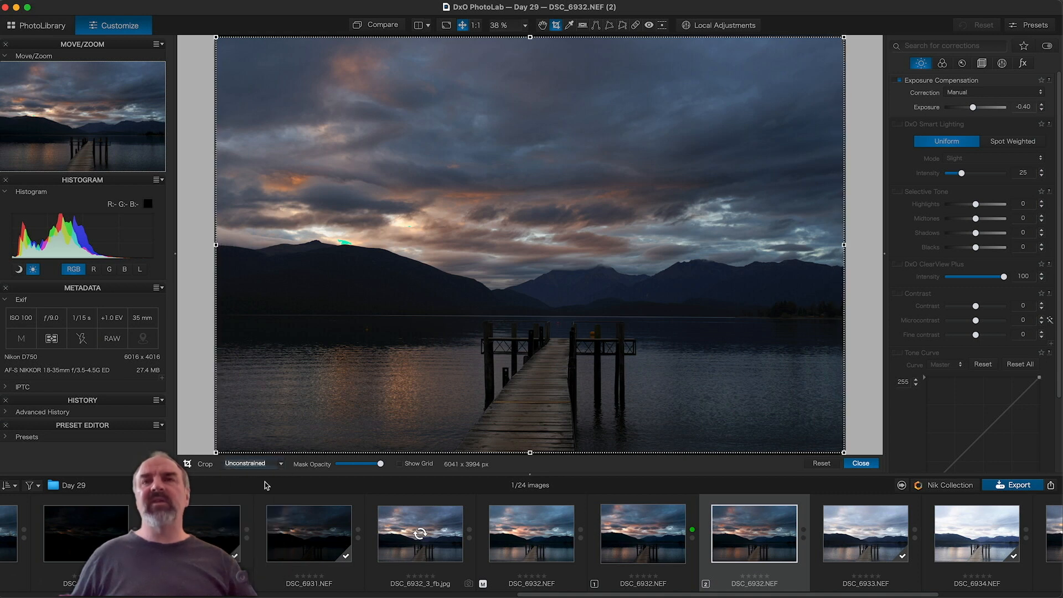
{"action": "left_click_drag", "start_coordinate": [216, 244], "coordinate": [242, 244]}
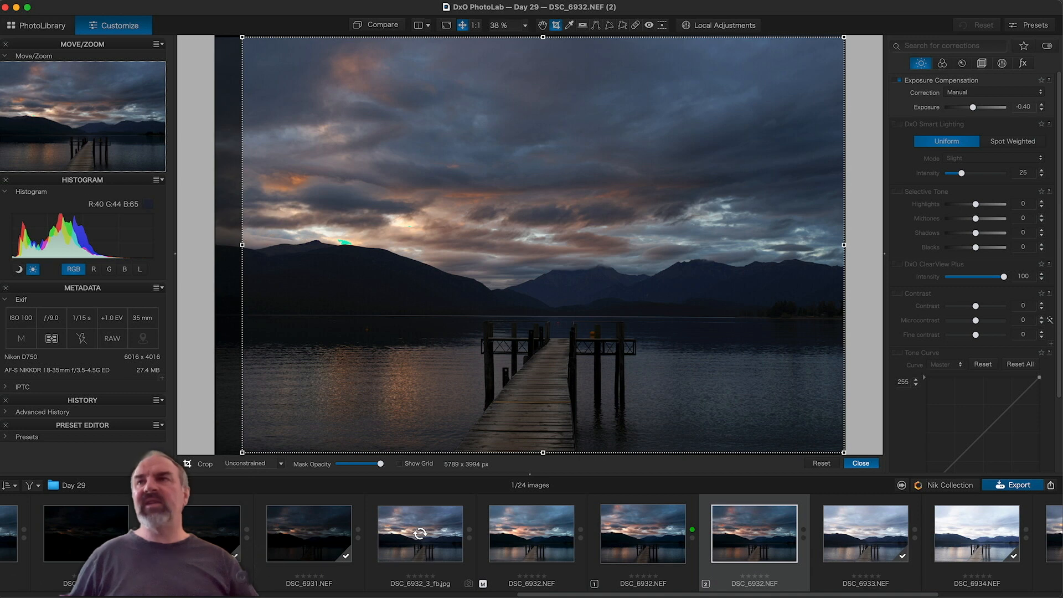
{"action": "left_click_drag", "start_coordinate": [843, 245], "coordinate": [832, 245]}
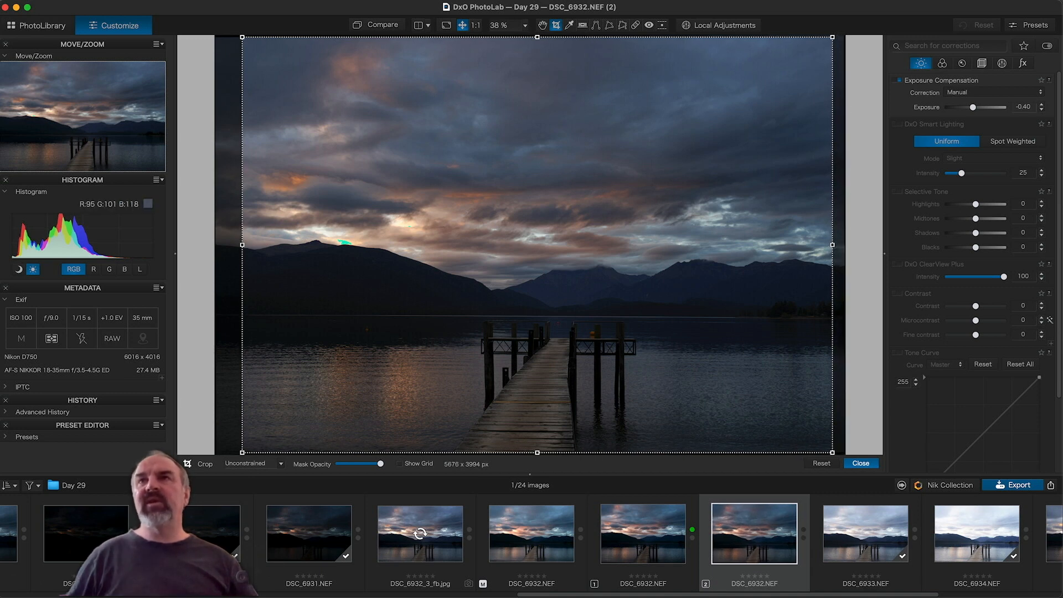
{"action": "left_click_drag", "start_coordinate": [537, 38], "coordinate": [537, 51]}
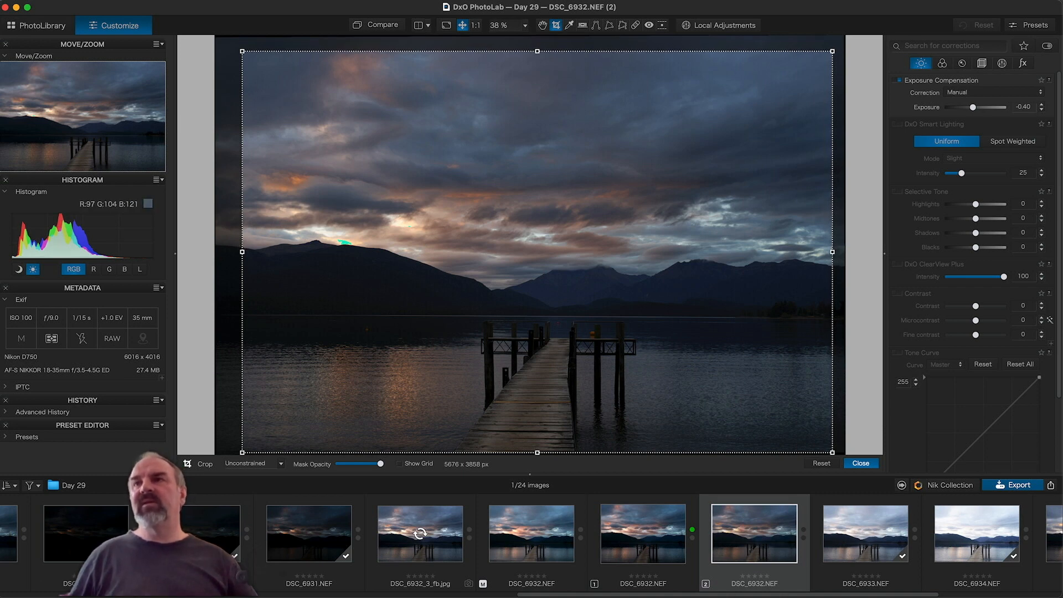
{"action": "left_click_drag", "start_coordinate": [832, 252], "coordinate": [828, 253]}
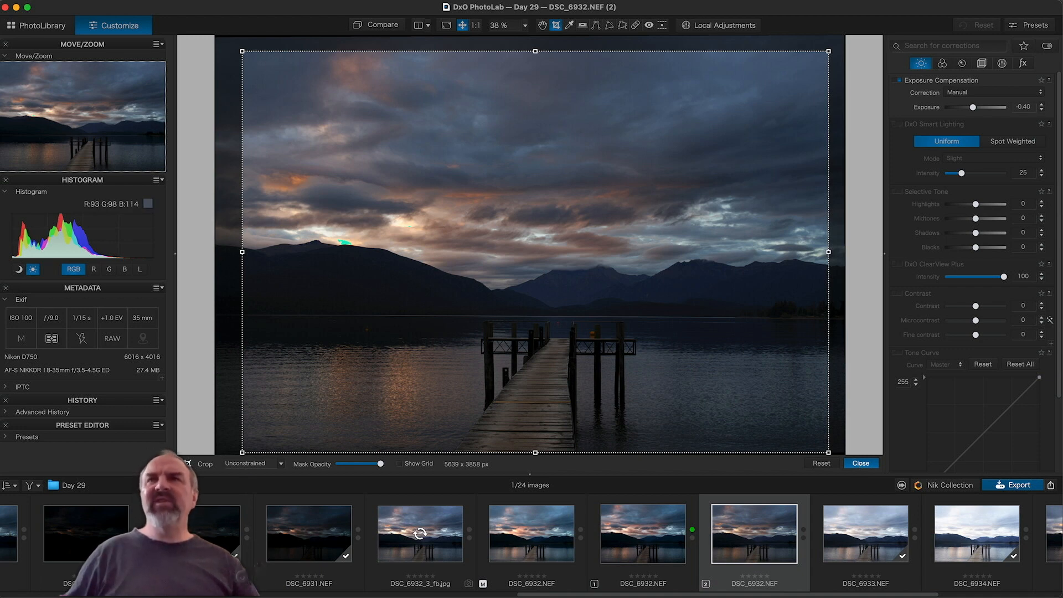
{"action": "mouse_move", "coordinate": [534, 51]}
{"action": "left_mouse_down"}
{"action": "mouse_move", "coordinate": [535, 68]}
{"action": "mouse_move", "coordinate": [535, 35]}
{"action": "left_mouse_up"}
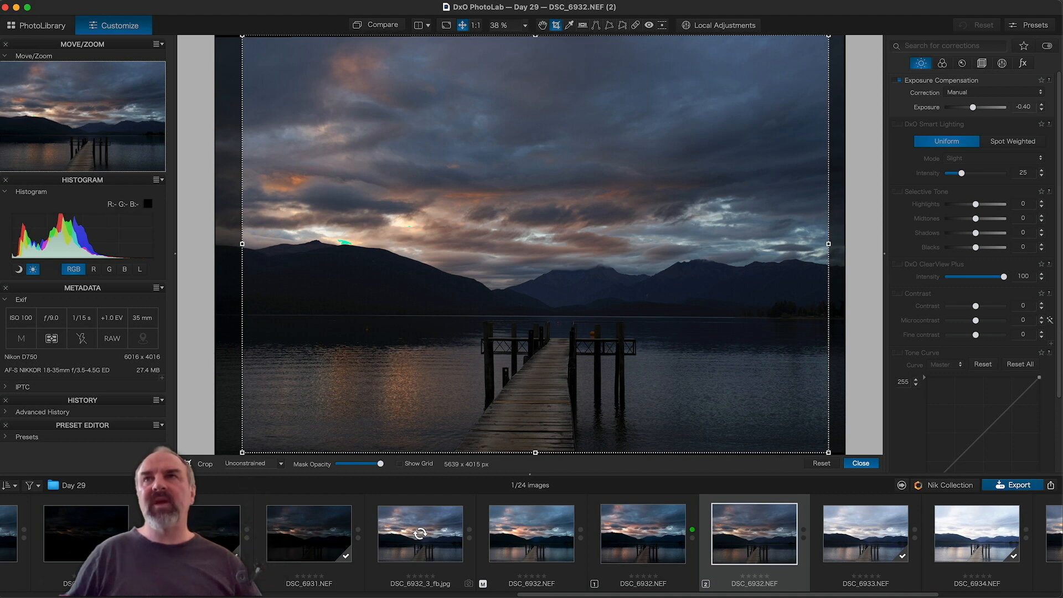
{"action": "left_click_drag", "start_coordinate": [535, 36], "coordinate": [528, 53]}
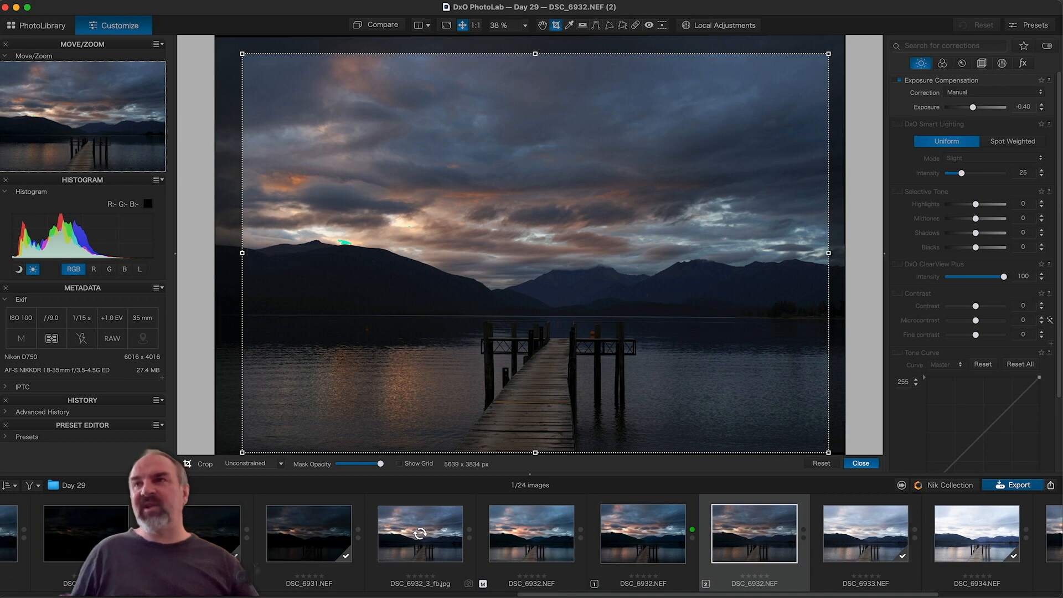
Step: Apply the crop, then nudge the tone curve's white point and raise its black point to 3
{"action": "left_click", "coordinate": [861, 463]}
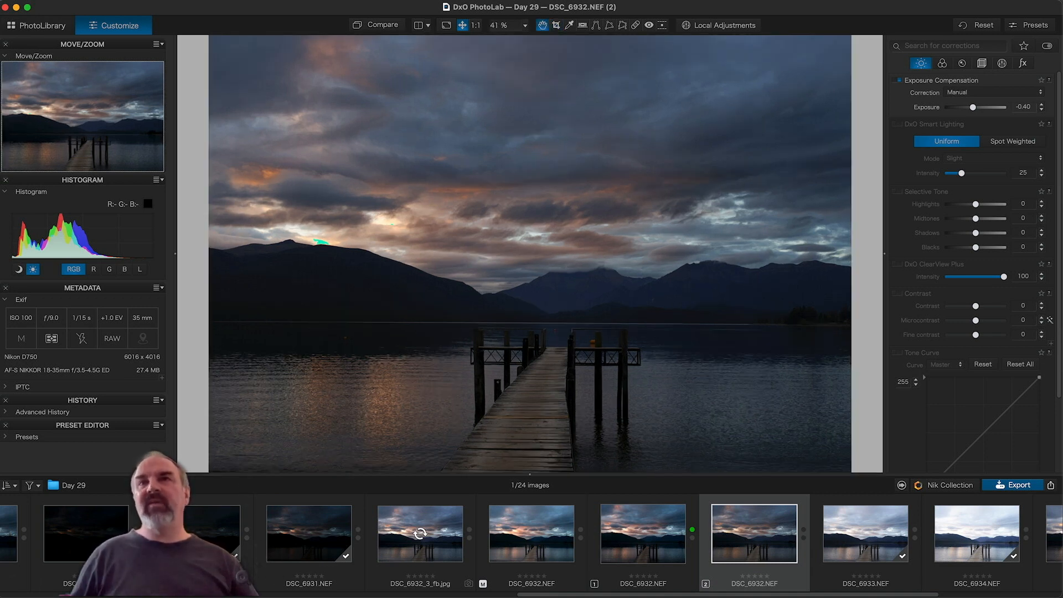
{"action": "scroll", "coordinate": [977, 272], "scroll_direction": "down", "scroll_amount": 5}
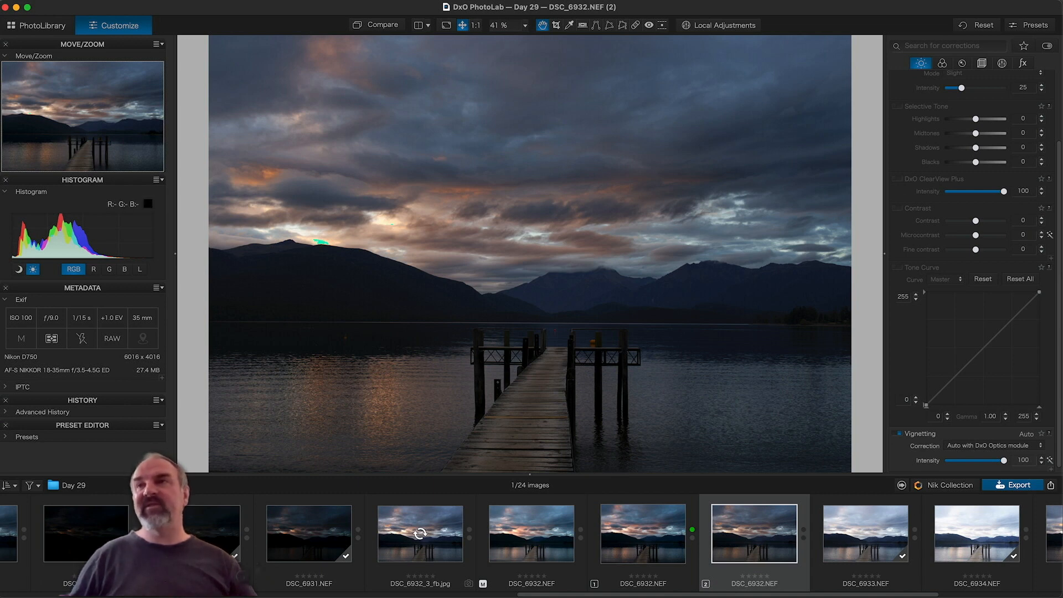
{"action": "left_click_drag", "start_coordinate": [1039, 292], "coordinate": [1040, 292]}
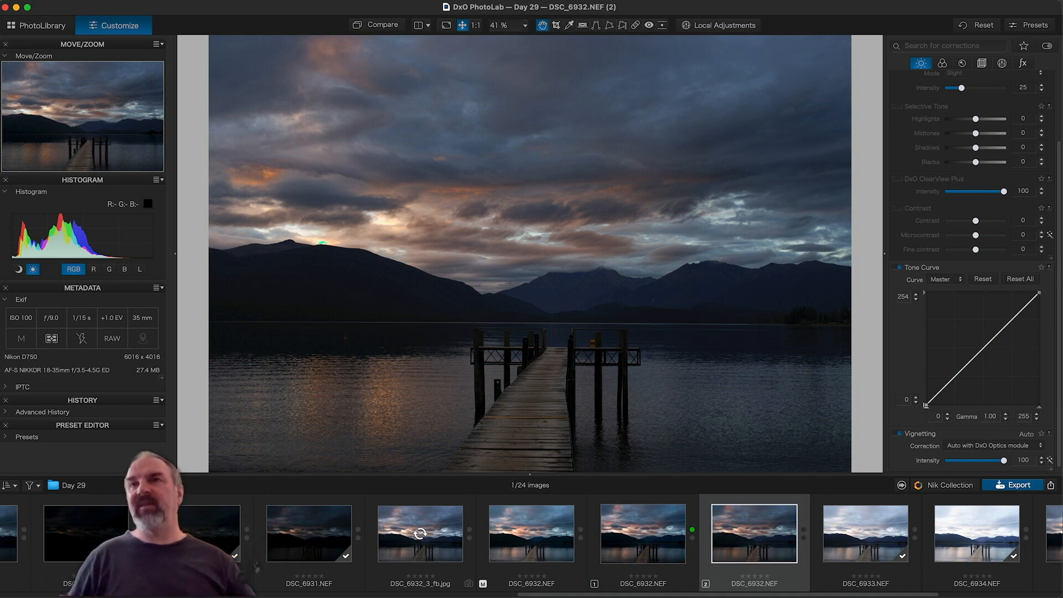
{"action": "left_click_drag", "start_coordinate": [926, 405], "coordinate": [927, 406]}
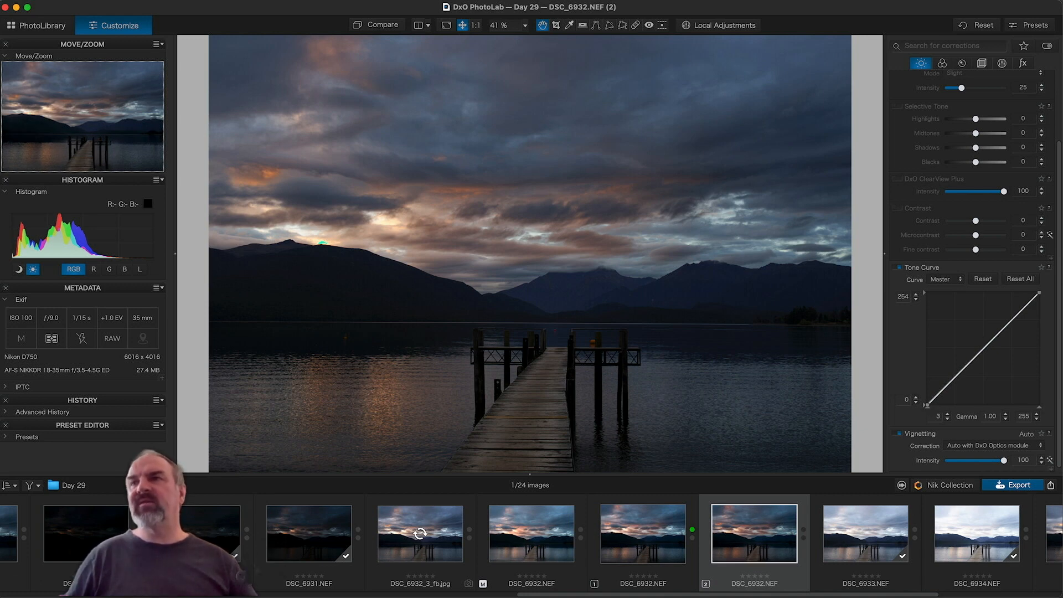
Step: Toggle the Tone Curve off and on to compare its effect
{"action": "left_click", "coordinate": [897, 267]}
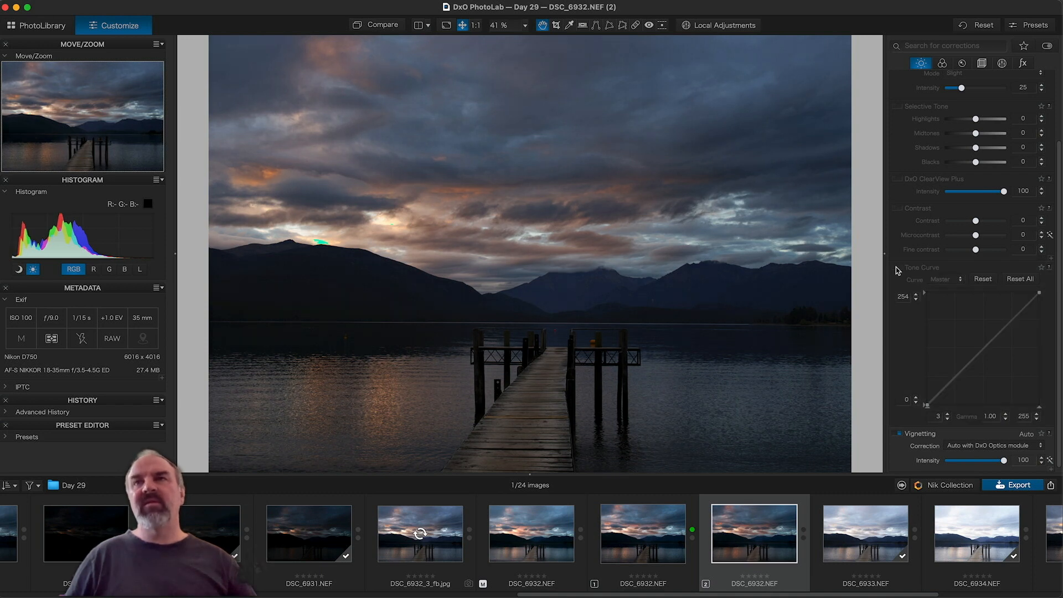
{"action": "left_click", "coordinate": [896, 268]}
{"action": "left_click", "coordinate": [896, 268]}
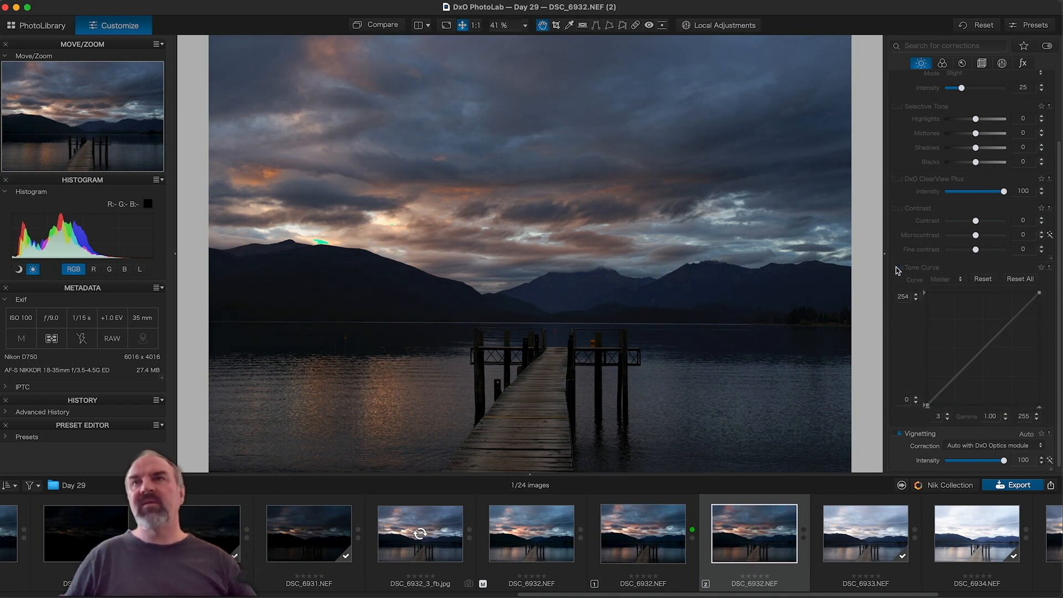
{"action": "left_click", "coordinate": [896, 268]}
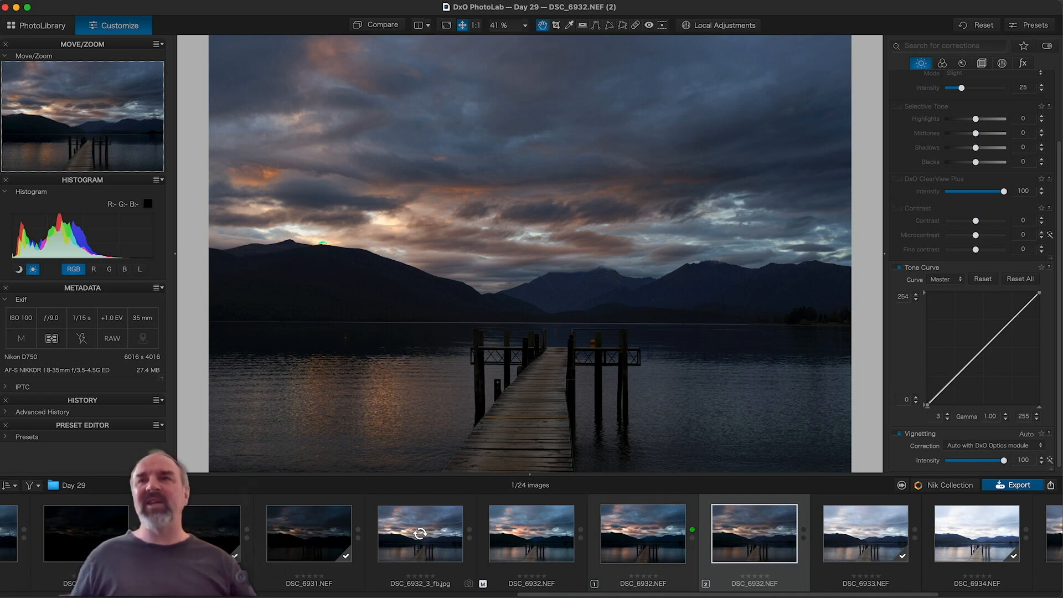
Step: Compare the two virtual copies, ending on the first copy DSC_6932.NEF (1)
{"action": "left_click", "coordinate": [652, 531]}
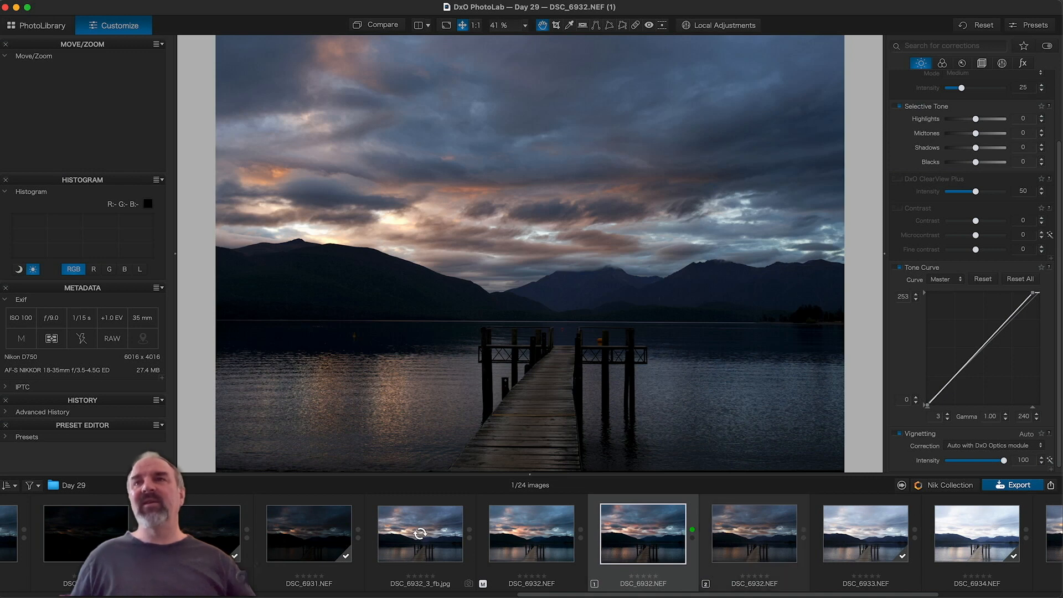
{"action": "left_click", "coordinate": [754, 532]}
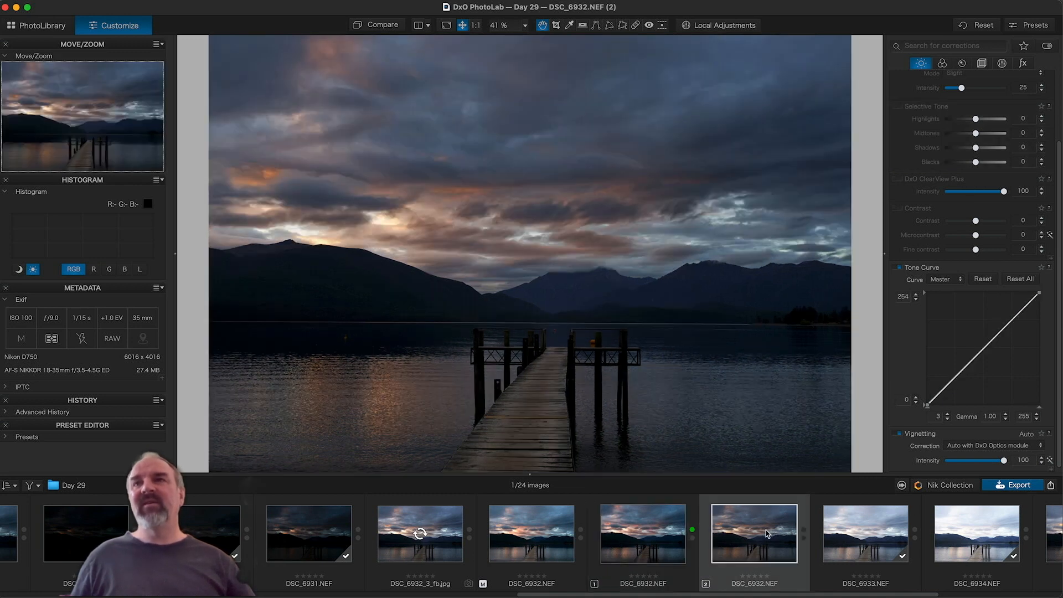
{"action": "left_click", "coordinate": [643, 534]}
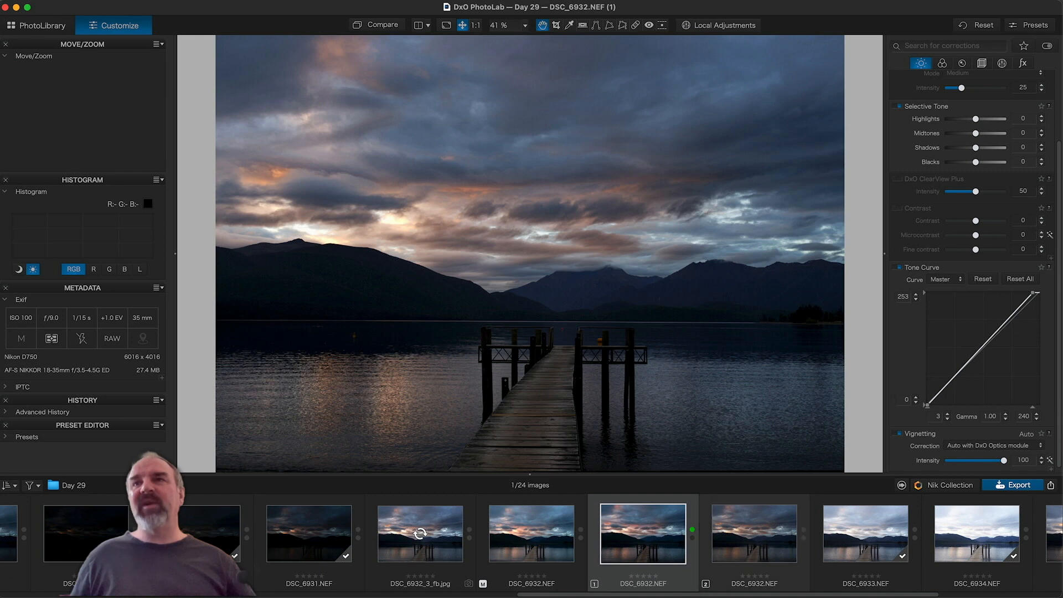